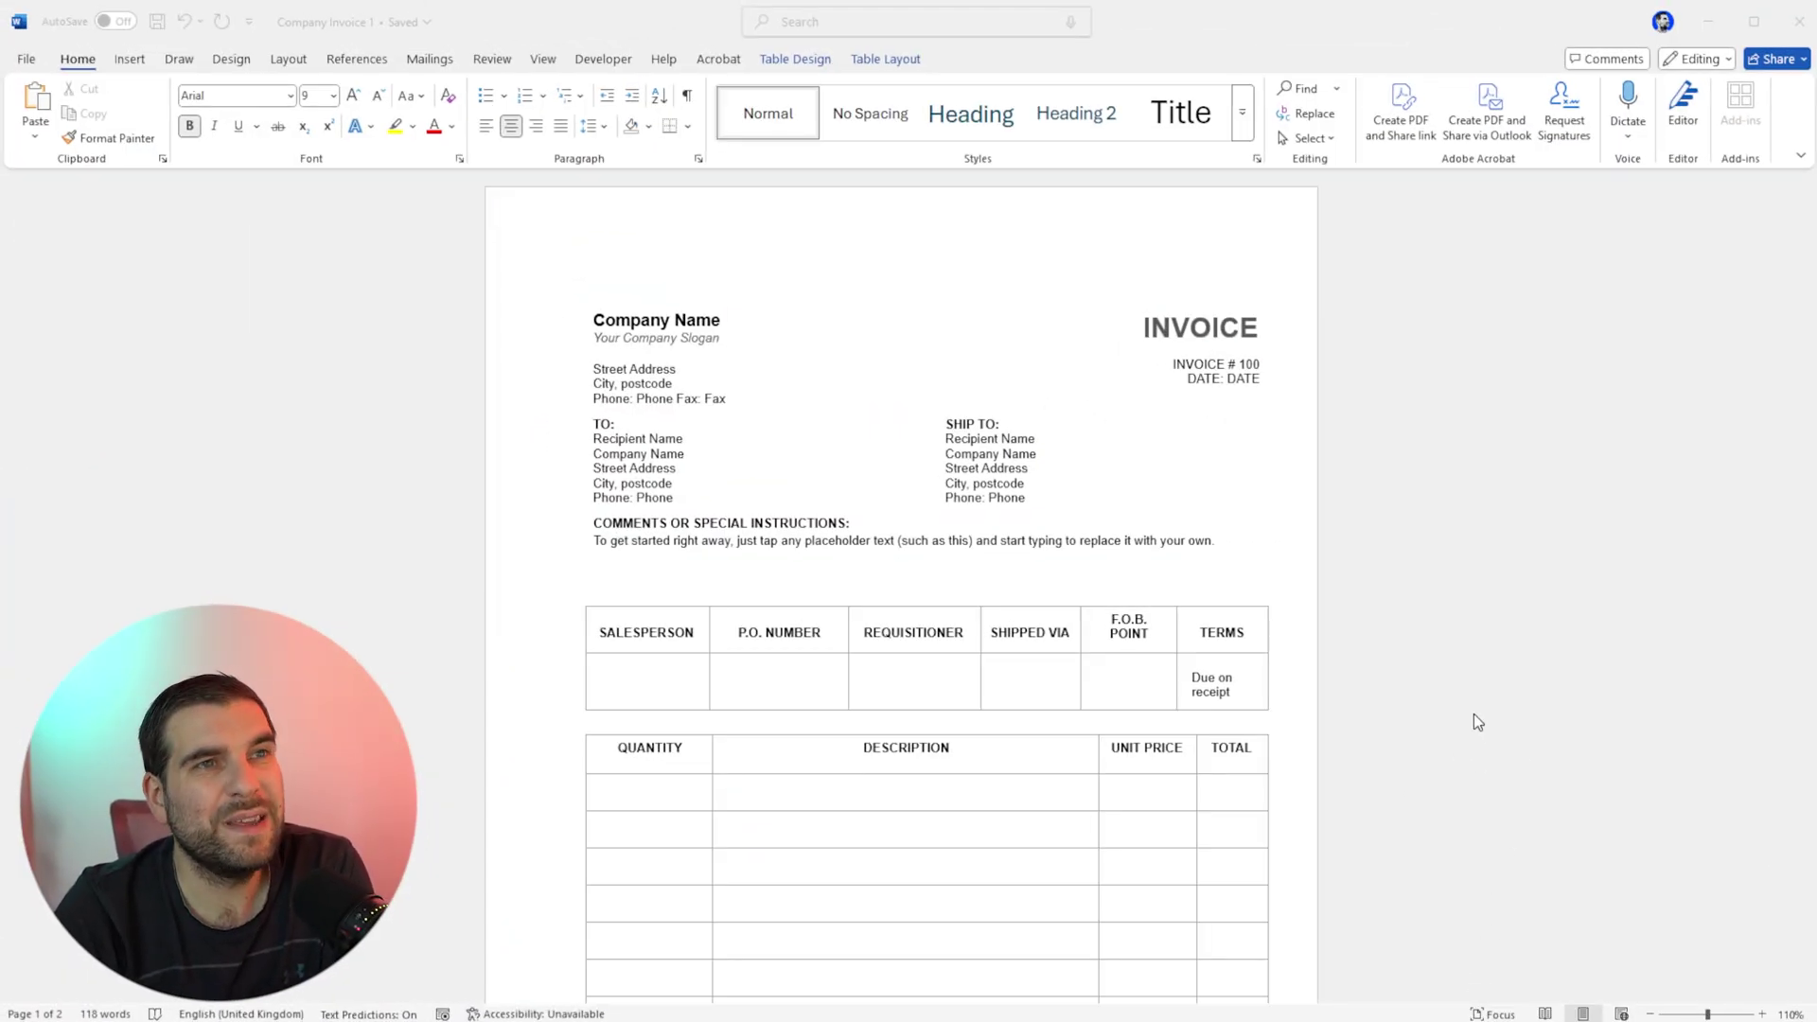
Delete the company header table with the company and address details.
{"action": "scroll", "coordinate": [1447, 714], "scroll_direction": "down", "scroll_amount": 3}
{"action": "scroll", "coordinate": [1022, 701], "scroll_direction": "up", "scroll_amount": 3}
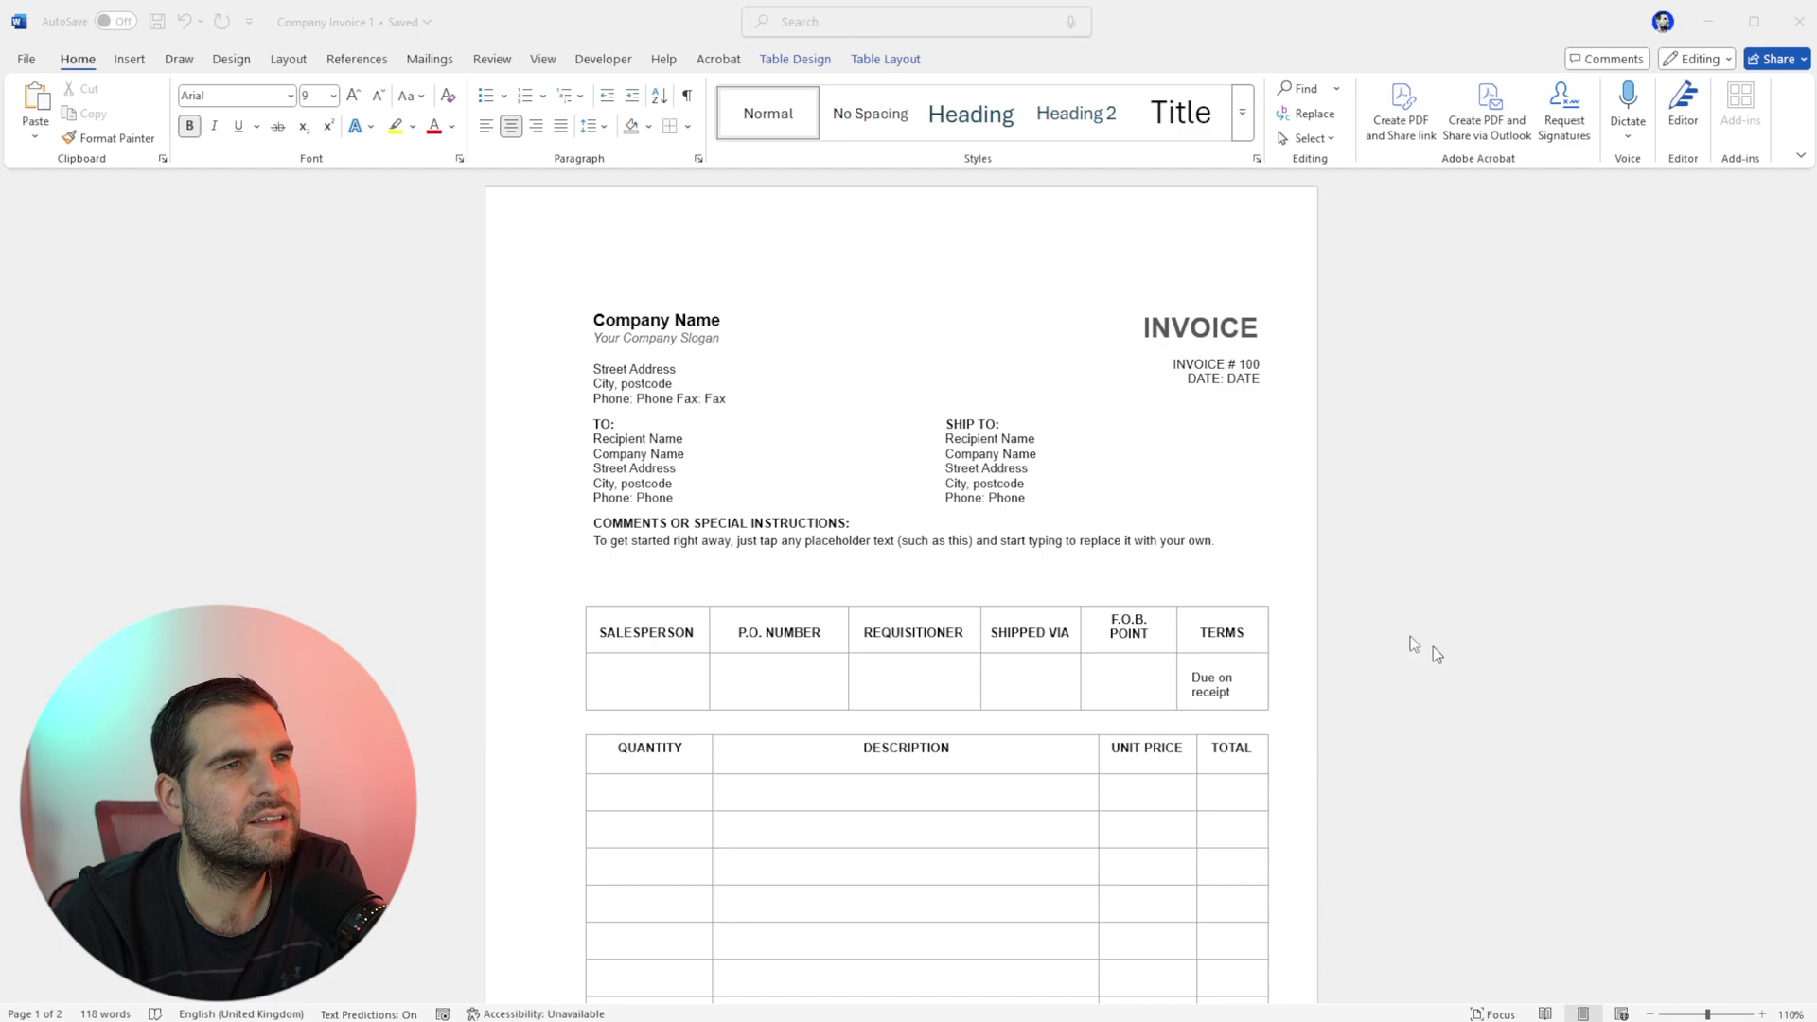
{"action": "left_click", "coordinate": [966, 483]}
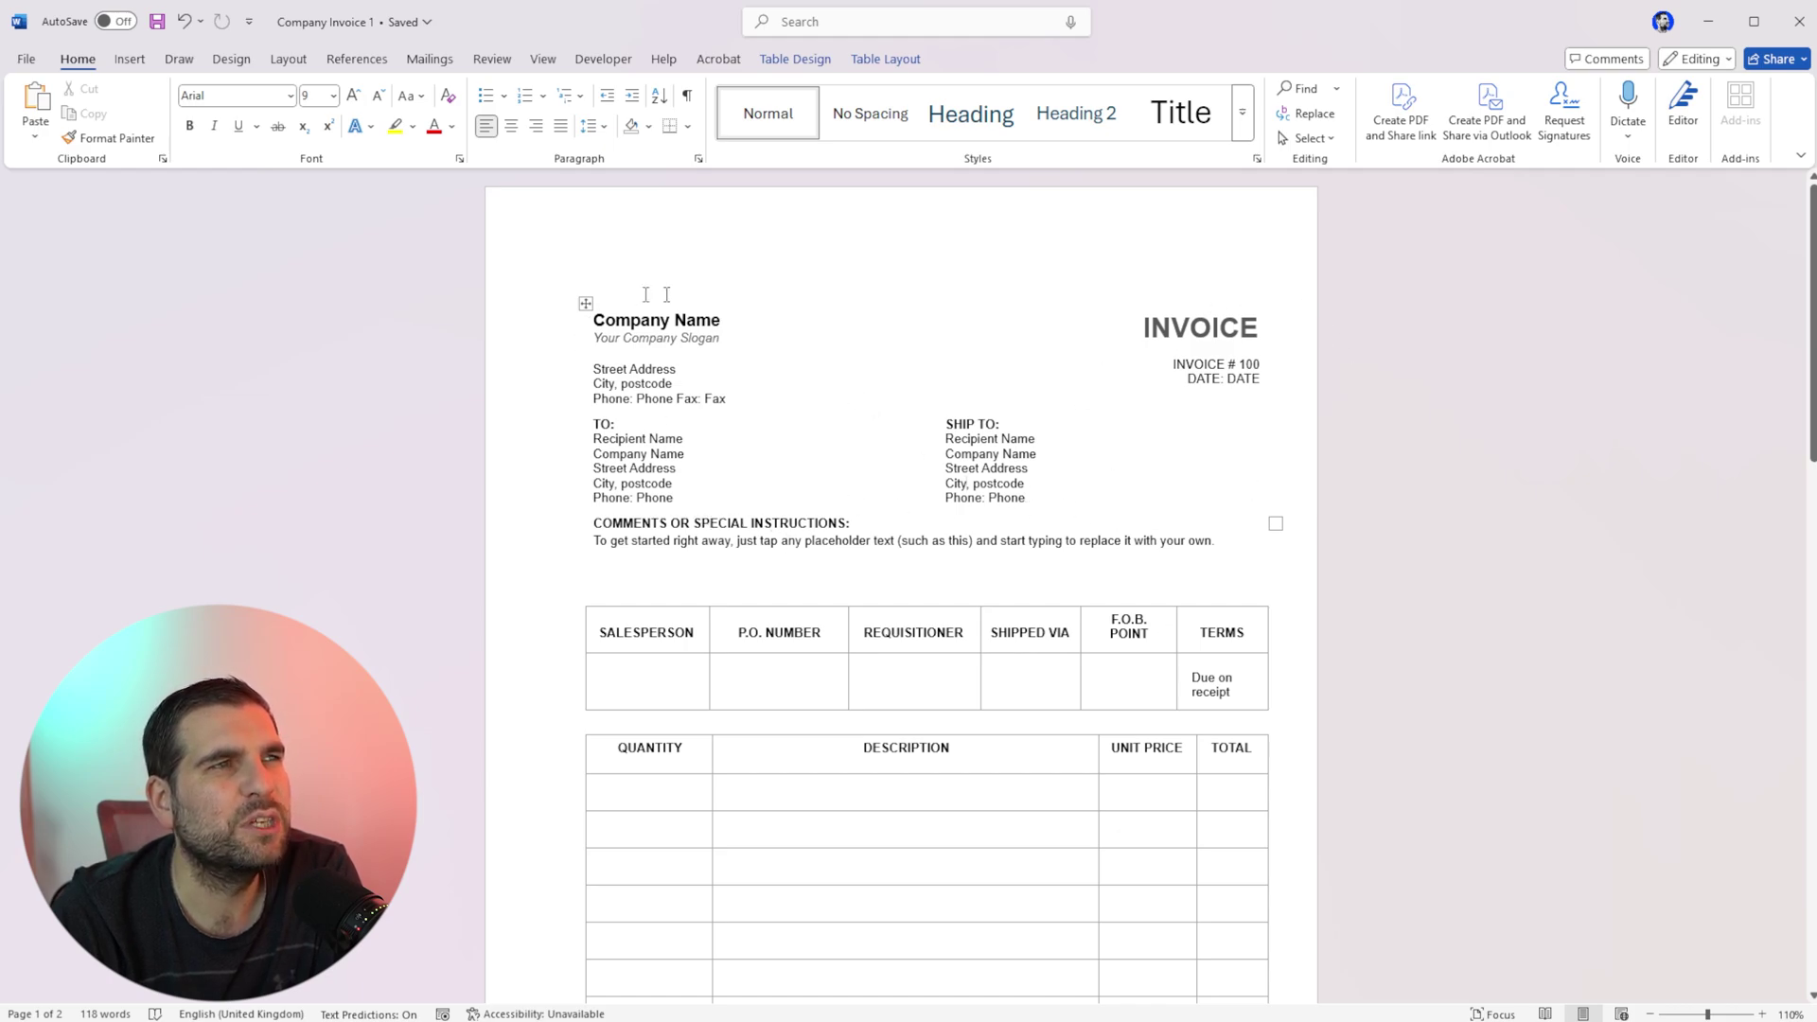
{"action": "left_click", "coordinate": [588, 303]}
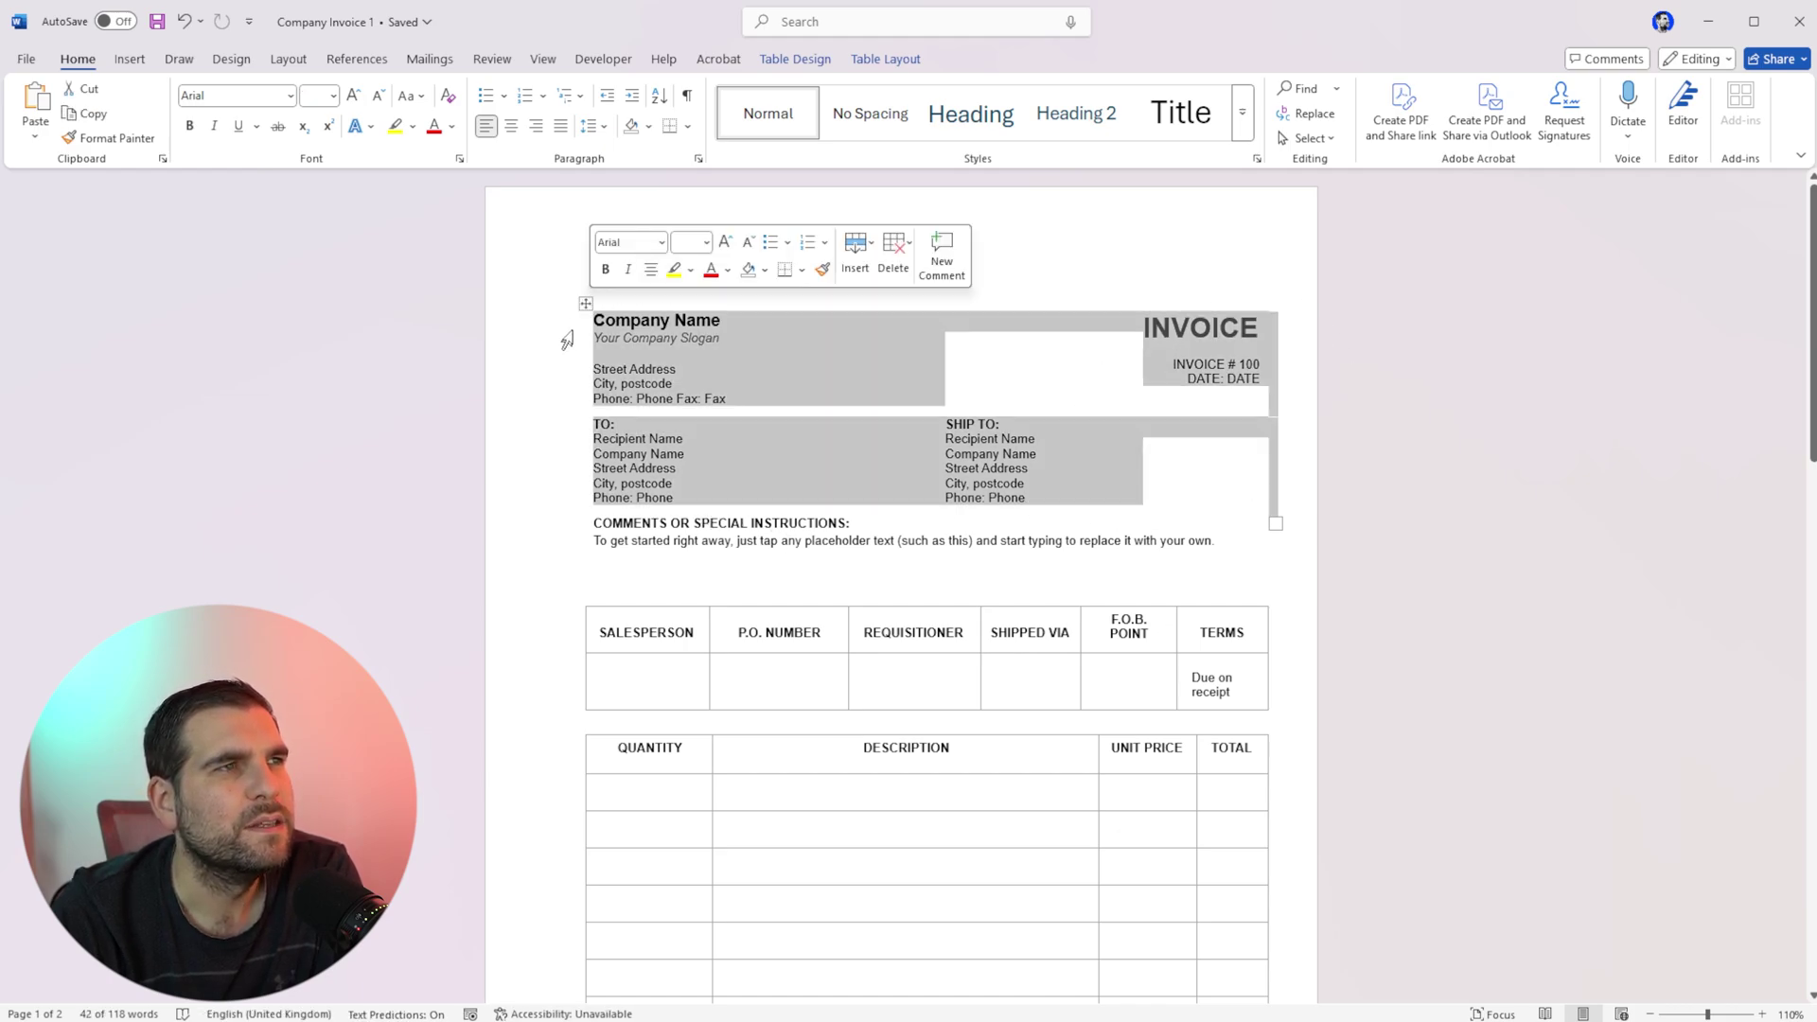
{"action": "mouse_move", "coordinate": [585, 305]}
{"action": "left_mouse_down"}
{"action": "mouse_move", "coordinate": [548, 309]}
{"action": "mouse_move", "coordinate": [578, 305]}
{"action": "left_mouse_up"}
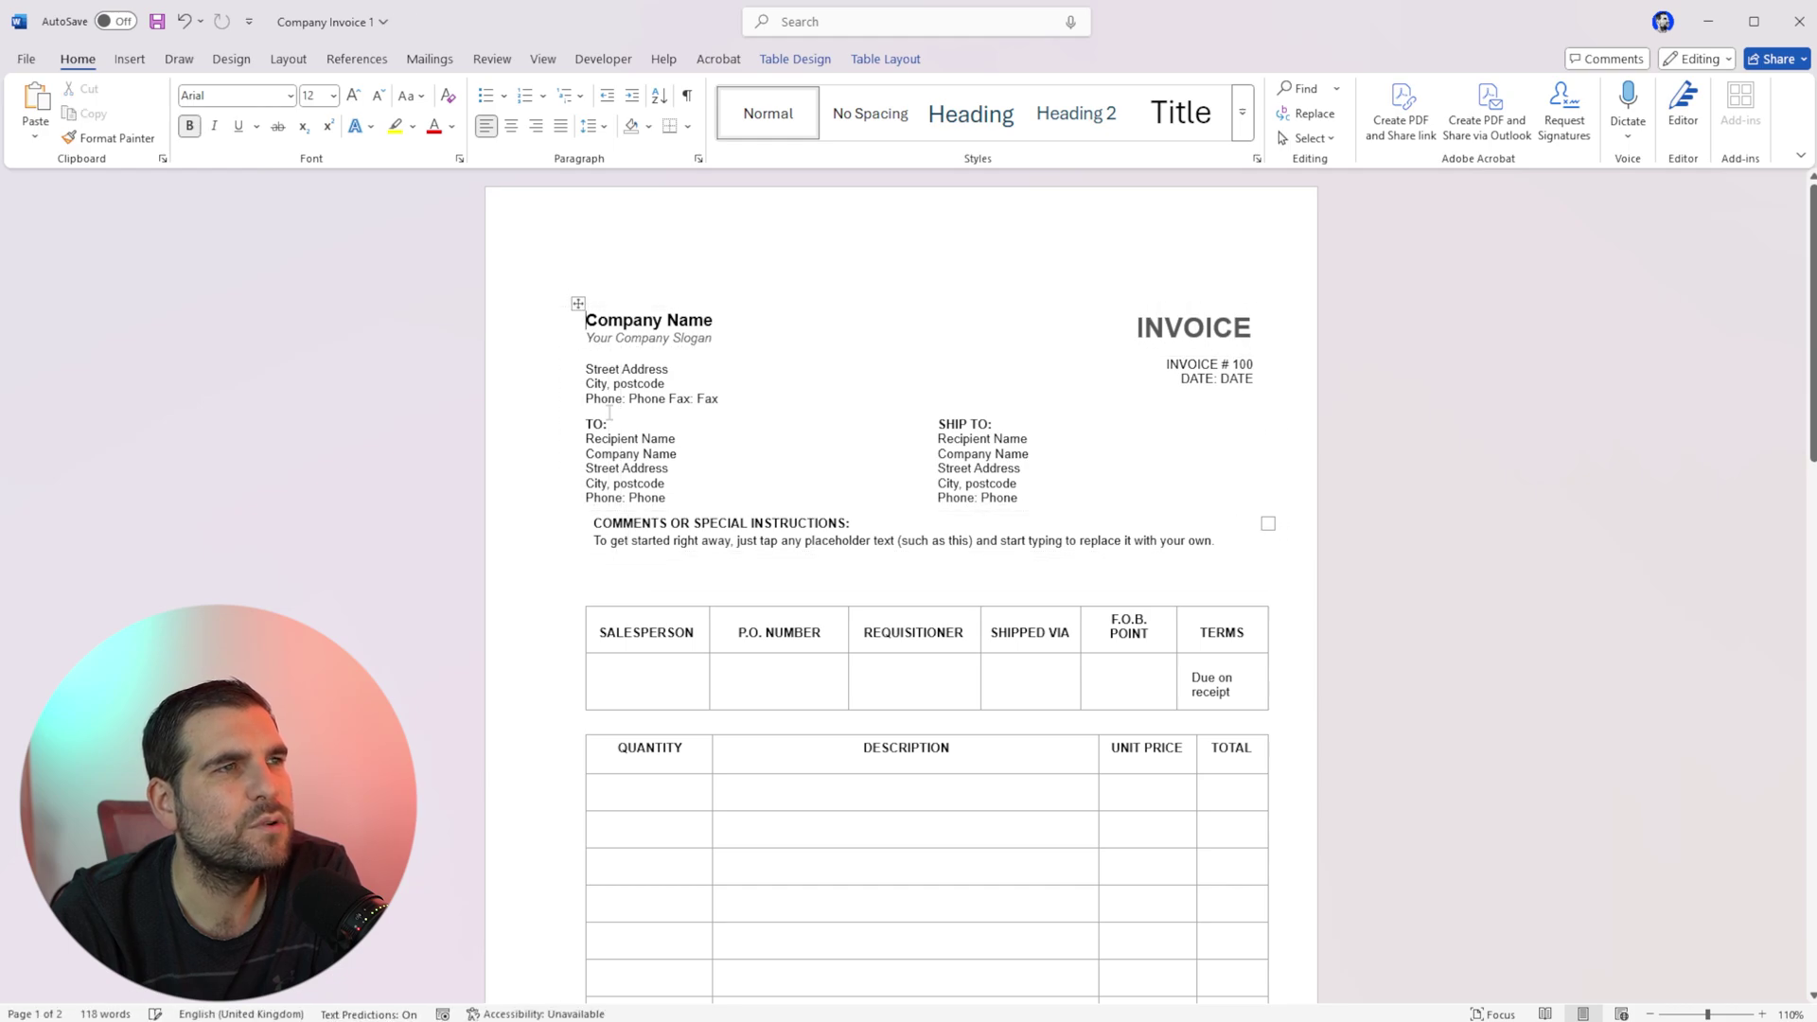
{"action": "left_click", "coordinate": [577, 305]}
{"action": "key", "text": "Delete"}
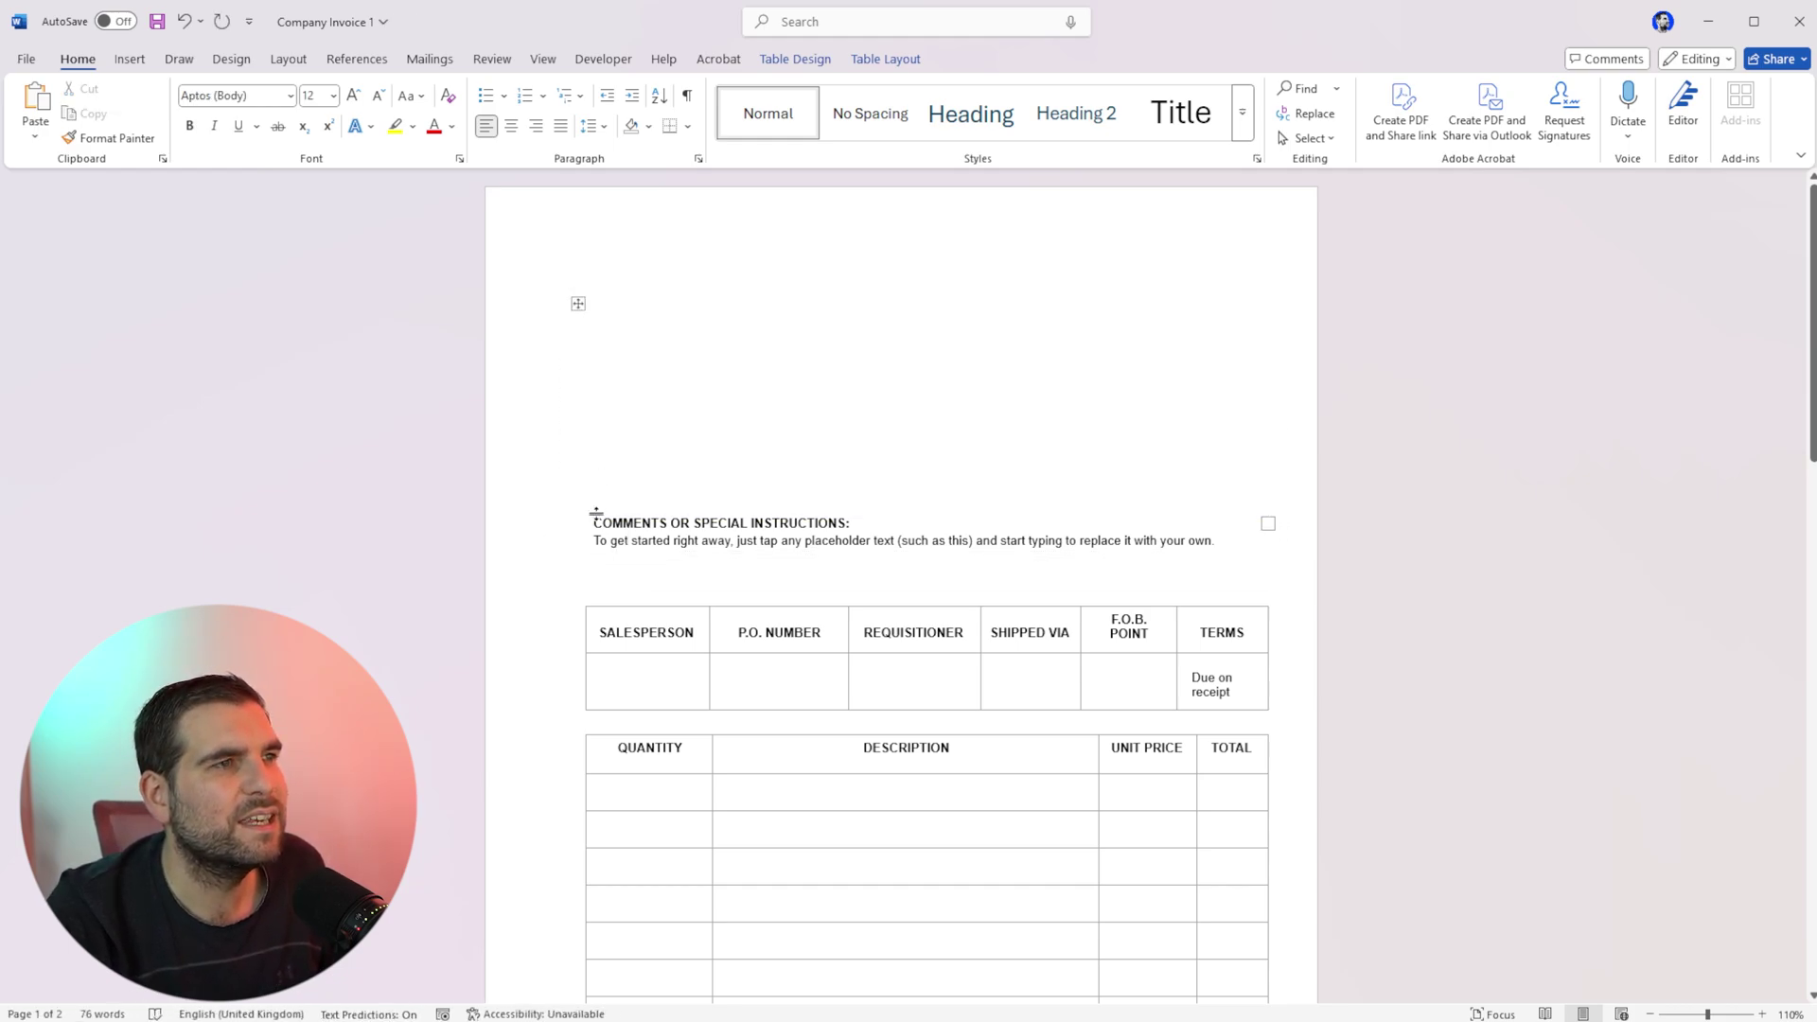
Delete the comments section and its empty table.
{"action": "left_click", "coordinate": [612, 526]}
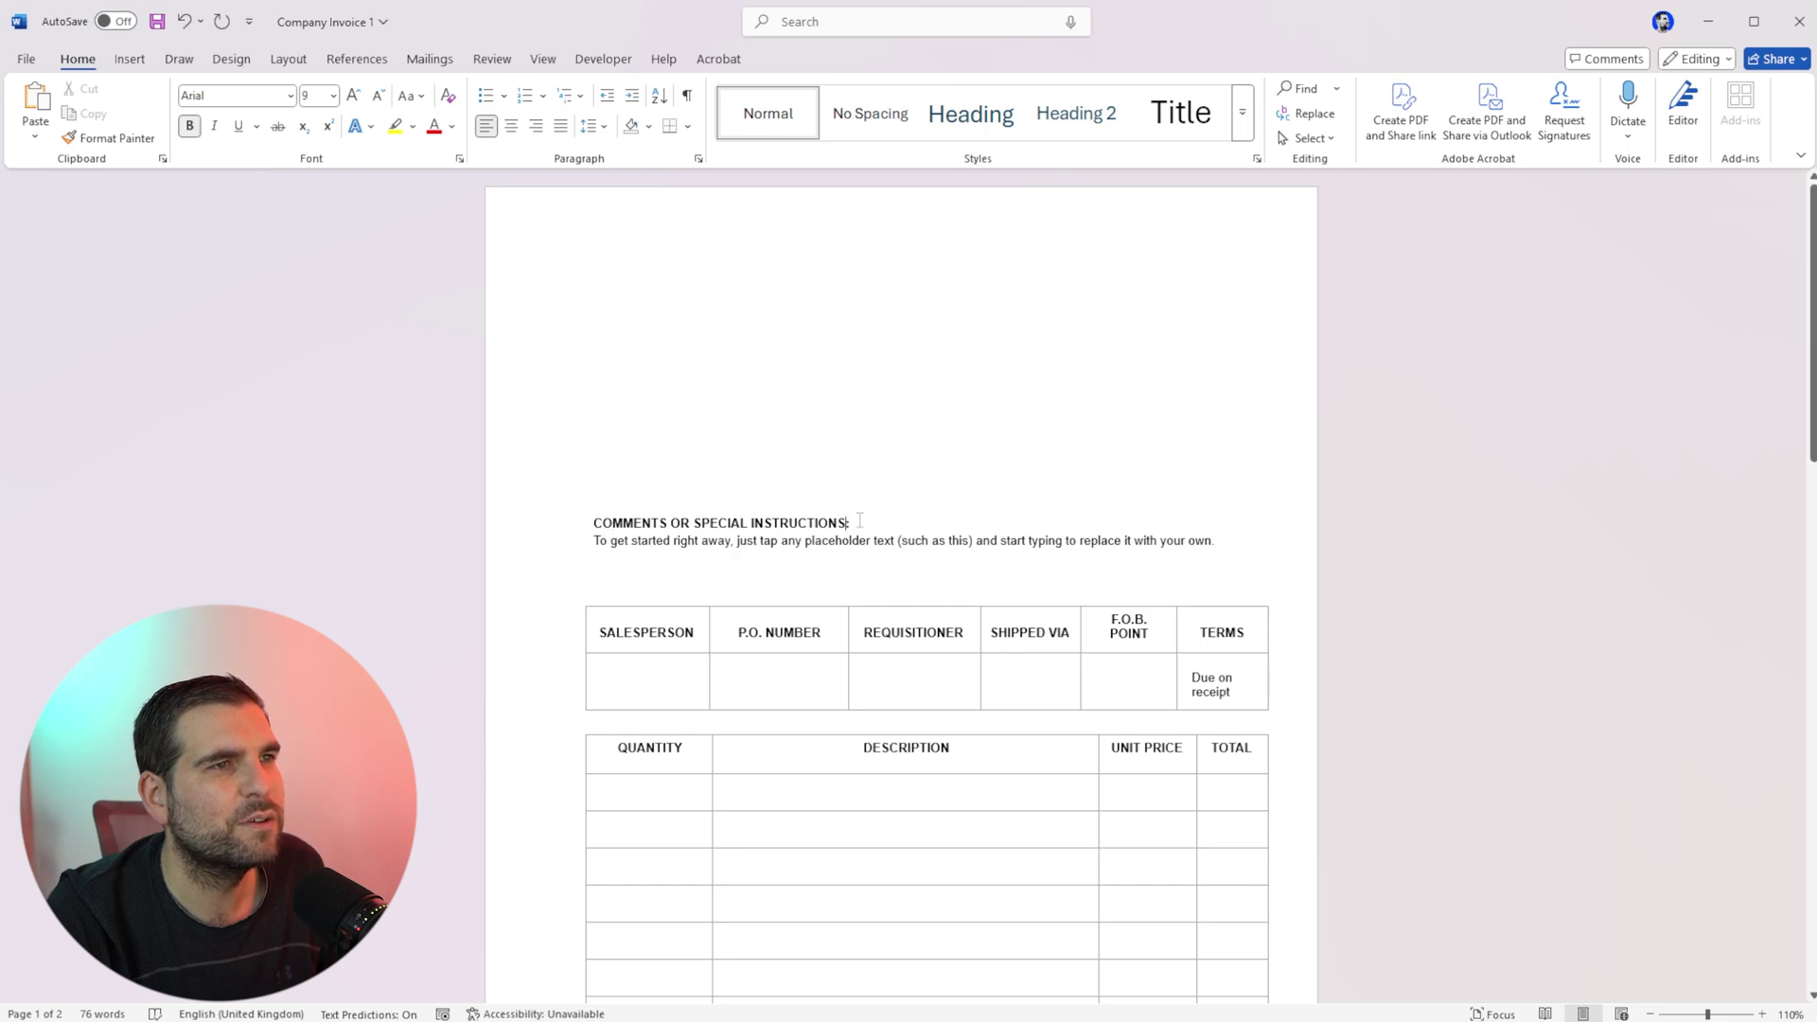
{"action": "left_click_drag", "start_coordinate": [1217, 543], "coordinate": [627, 475]}
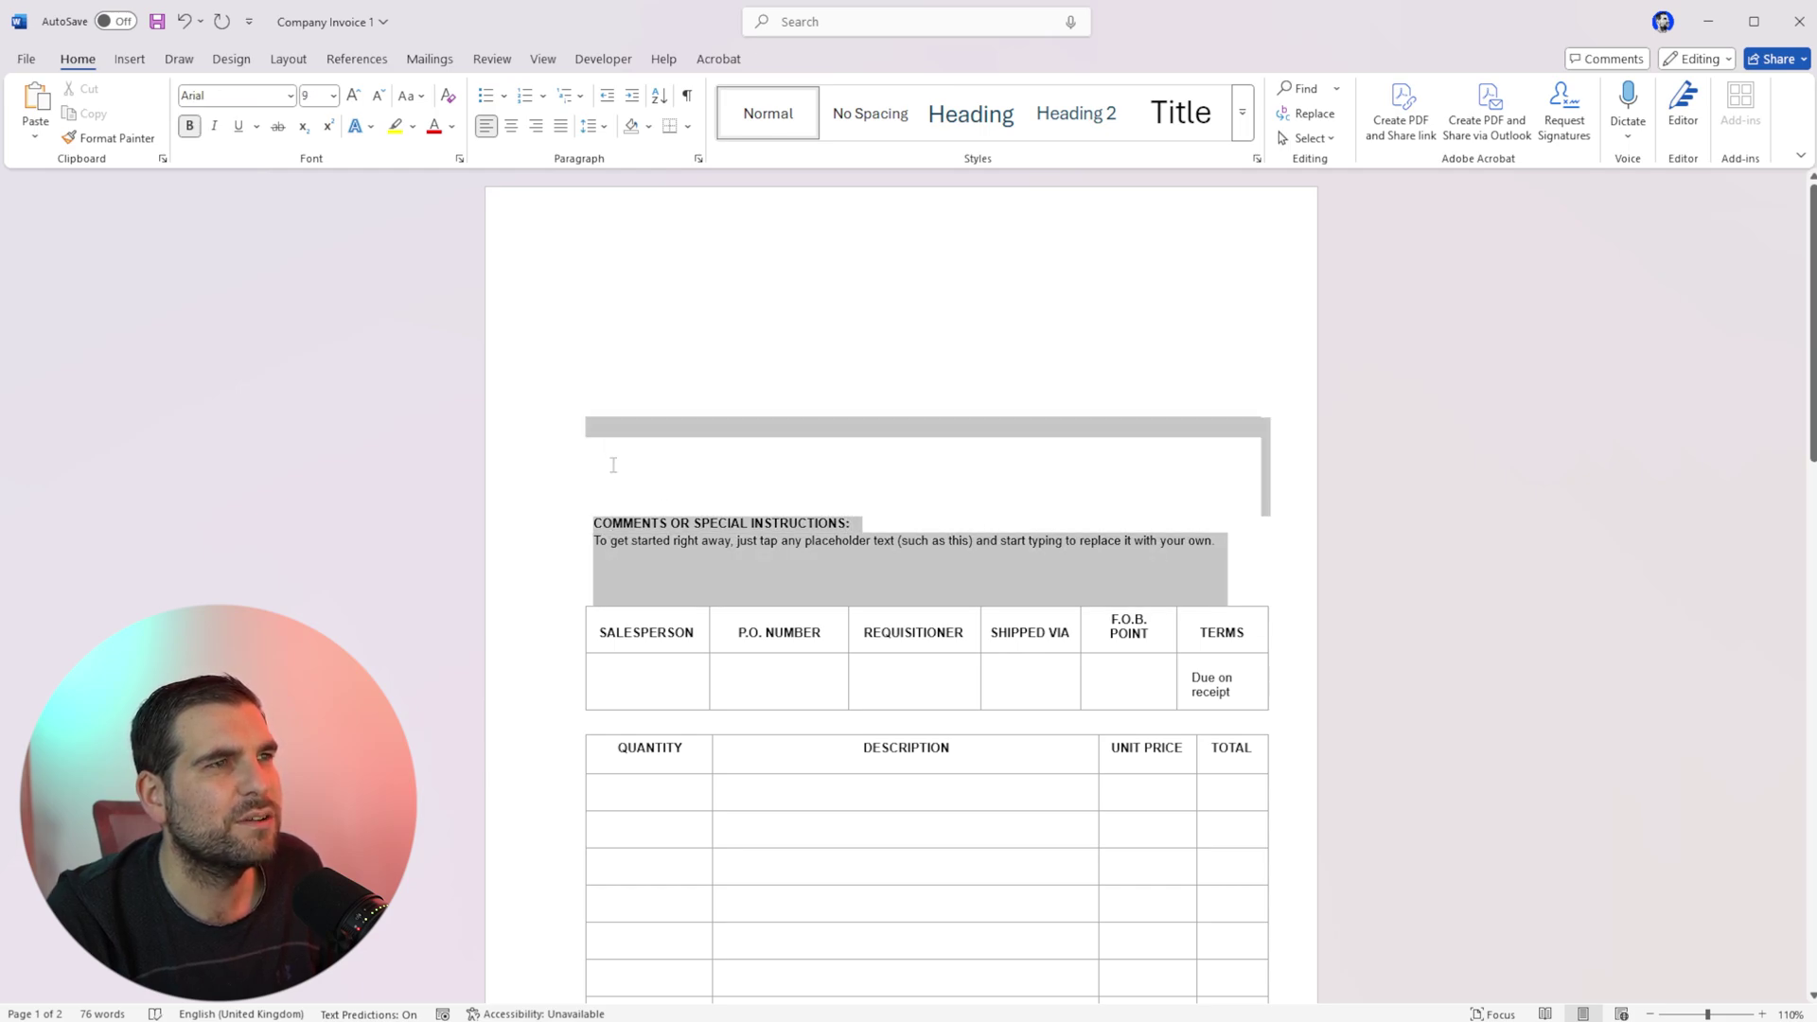
{"action": "key", "text": "Delete"}
{"action": "key", "text": "Delete"}
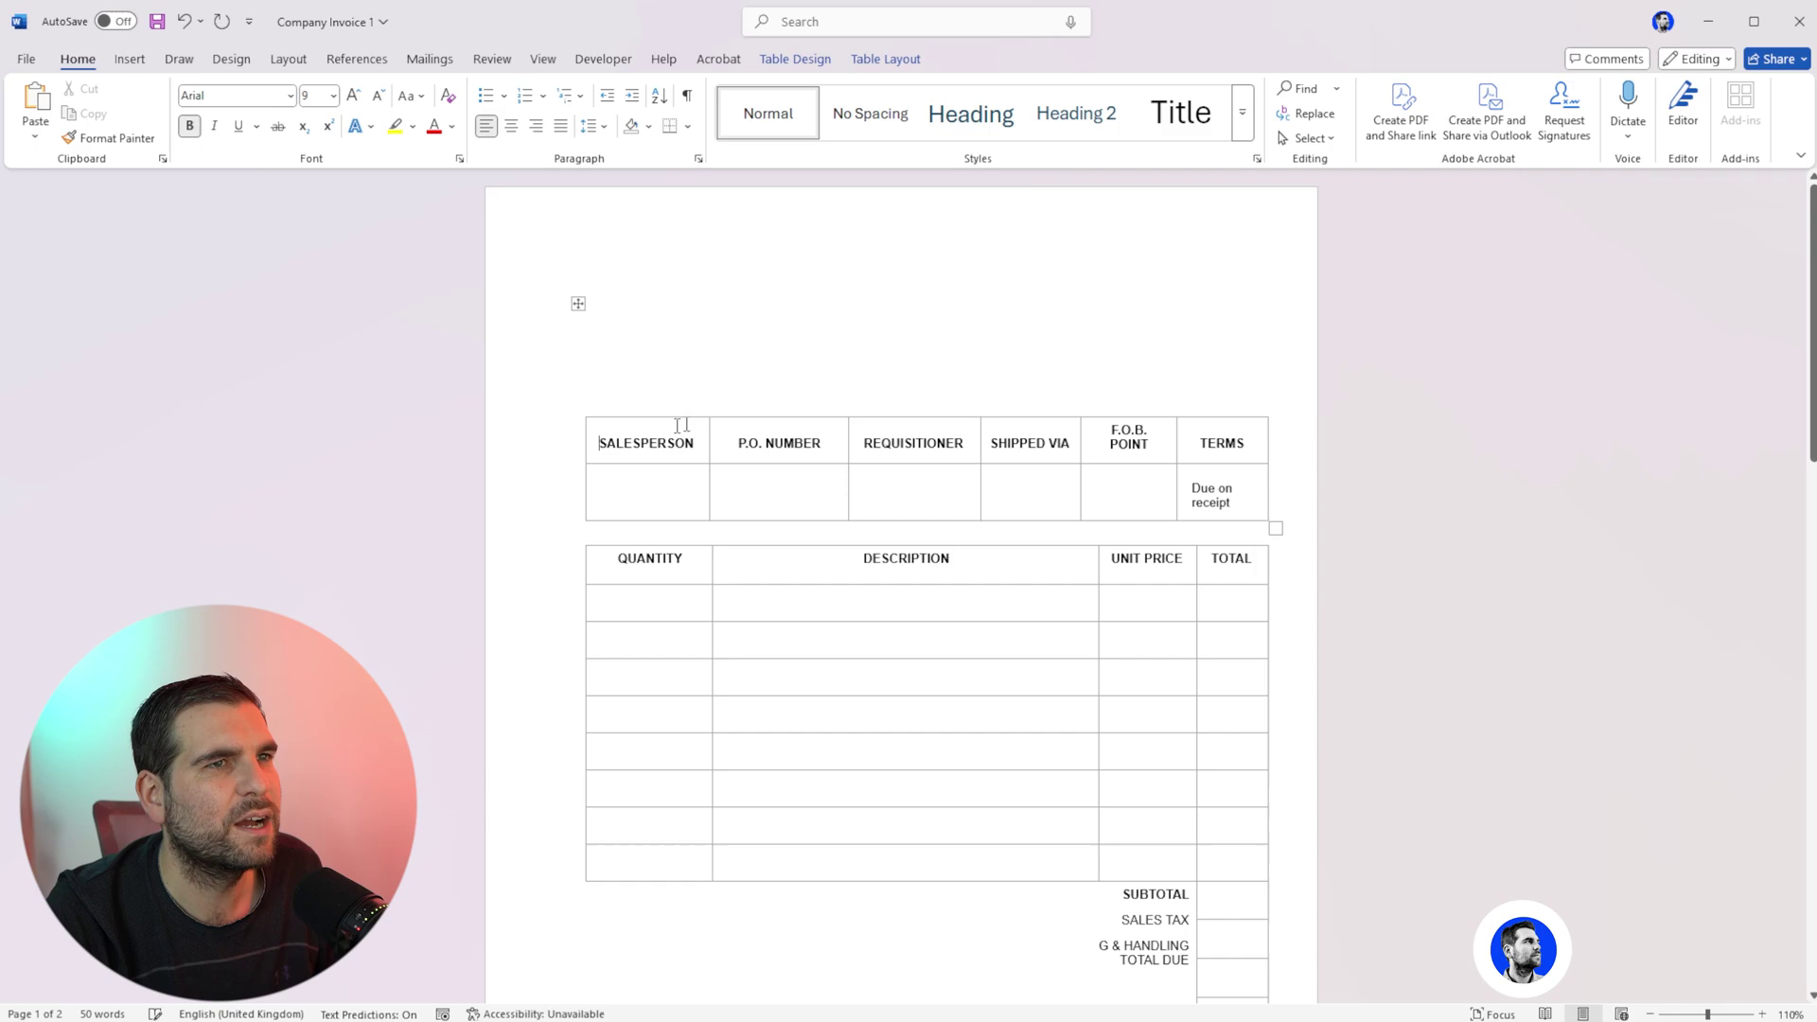
Delete the totals, notes and thank-you footer text.
{"action": "scroll", "coordinate": [1197, 668], "scroll_direction": "down", "scroll_amount": 5}
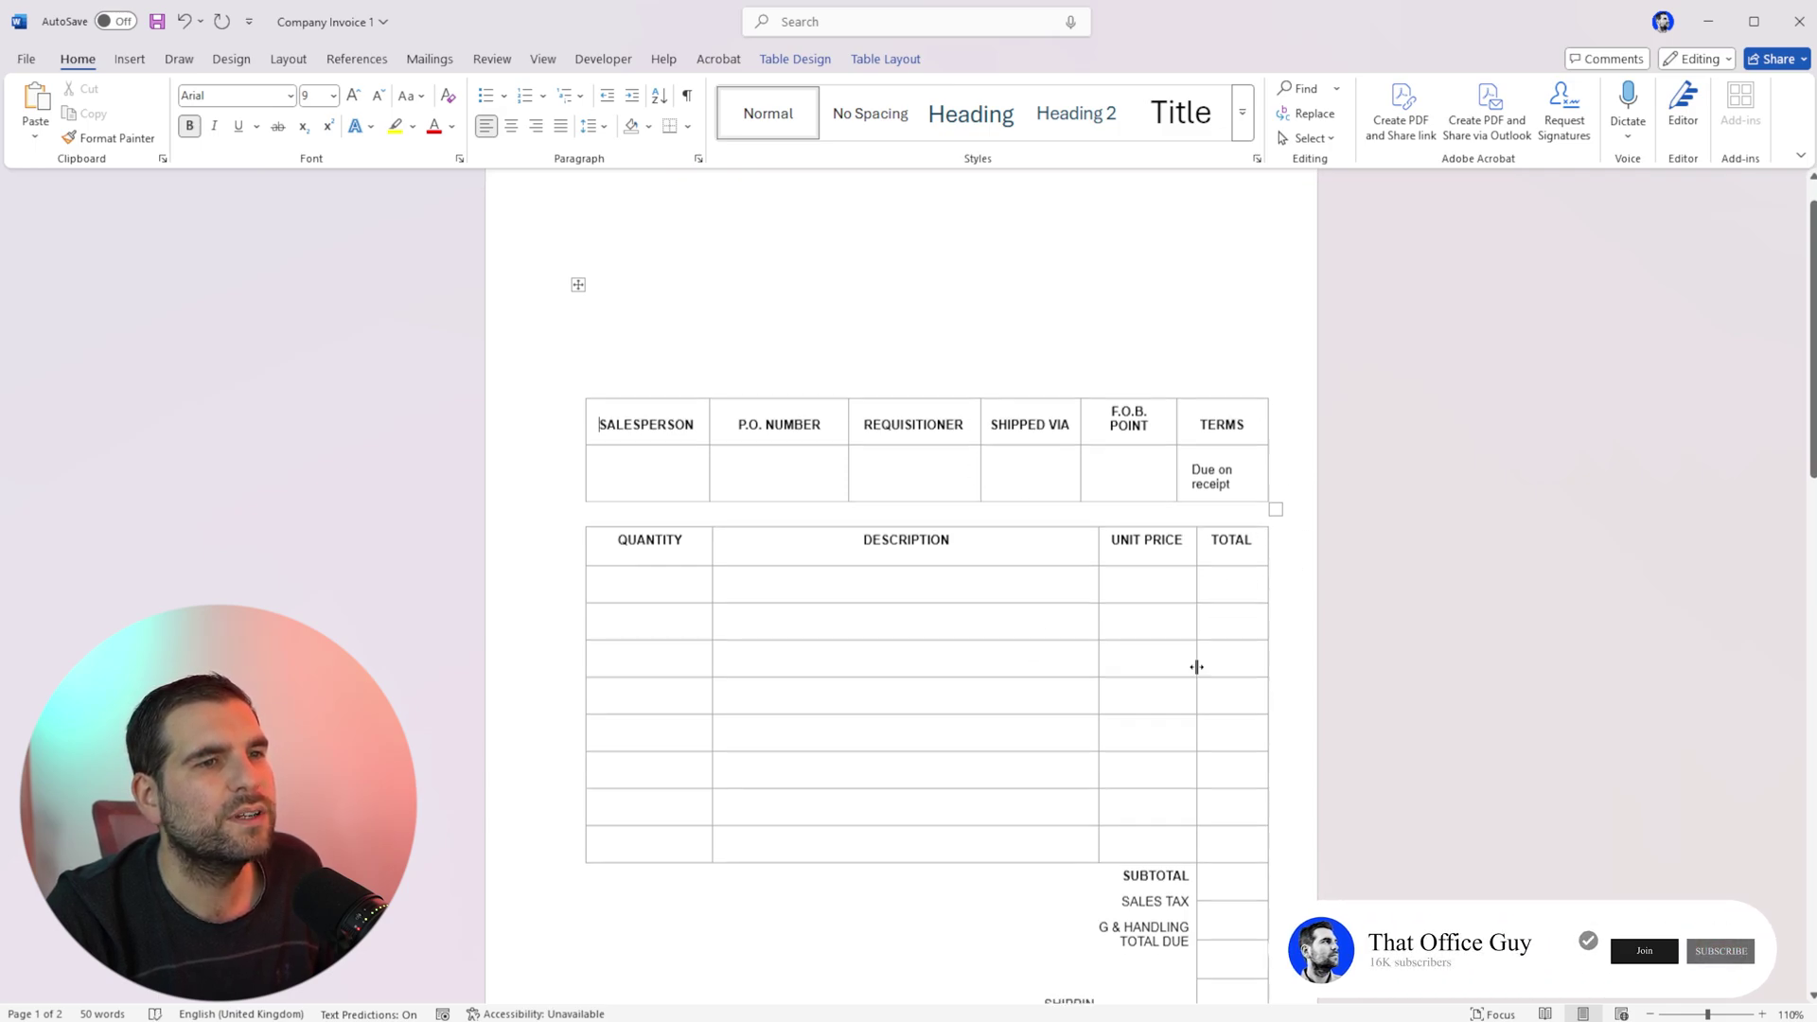
{"action": "scroll", "coordinate": [1045, 393], "scroll_direction": "down", "scroll_amount": 5}
{"action": "left_click_drag", "start_coordinate": [1038, 555], "coordinate": [1065, 376]}
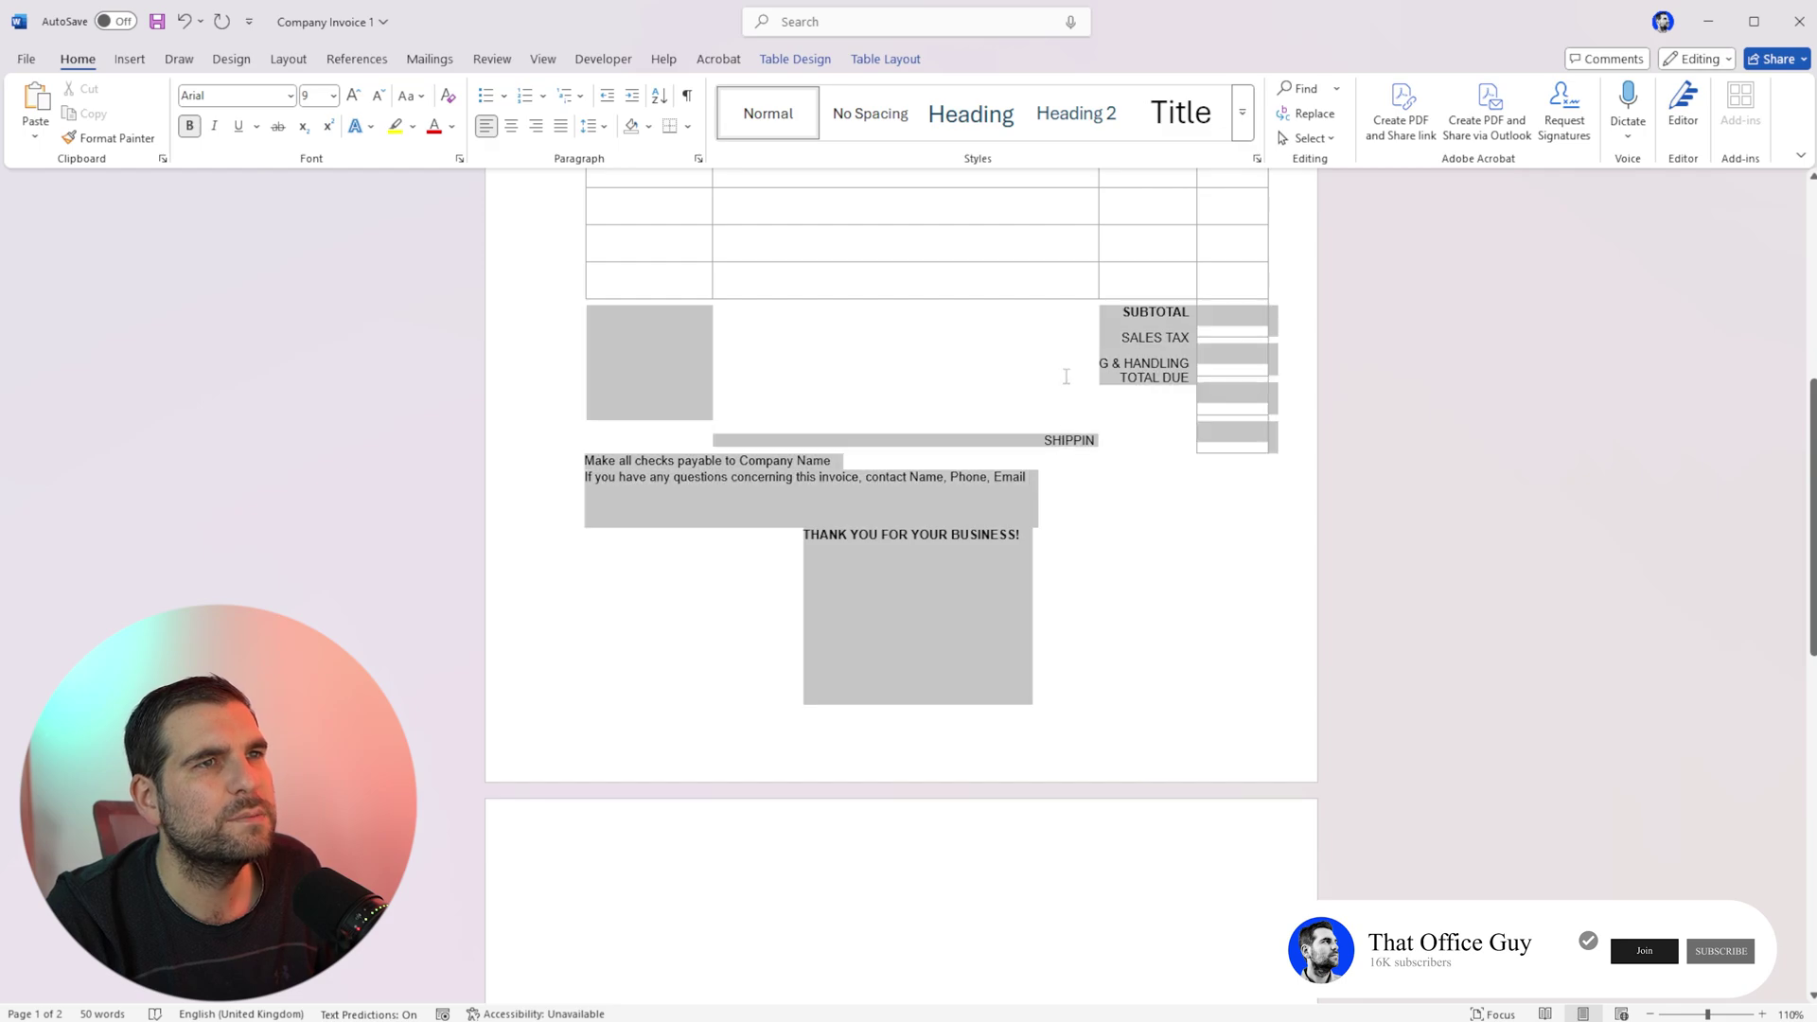
{"action": "left_click_drag", "start_coordinate": [690, 354], "coordinate": [650, 354]}
{"action": "key", "text": "Delete"}
{"action": "scroll", "coordinate": [1120, 696], "scroll_direction": "up", "scroll_amount": 7}
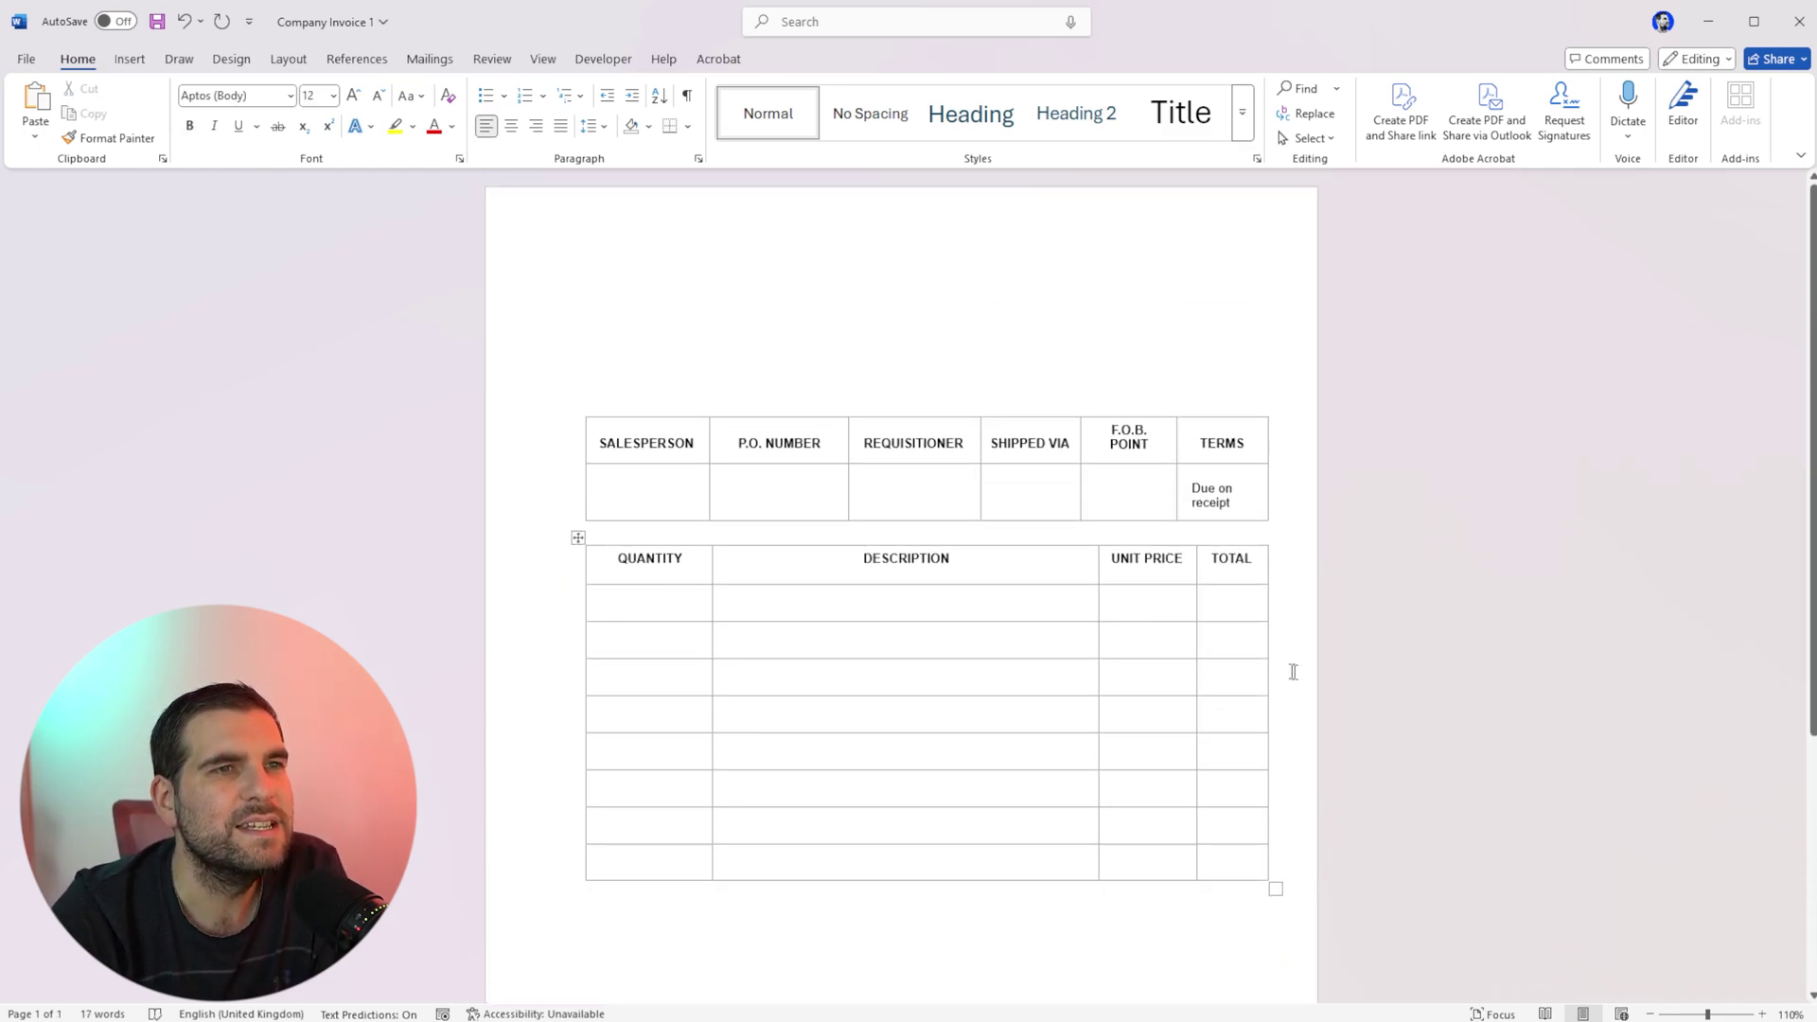
{"action": "left_click", "coordinate": [617, 605]}
{"action": "type", "text": "12"}
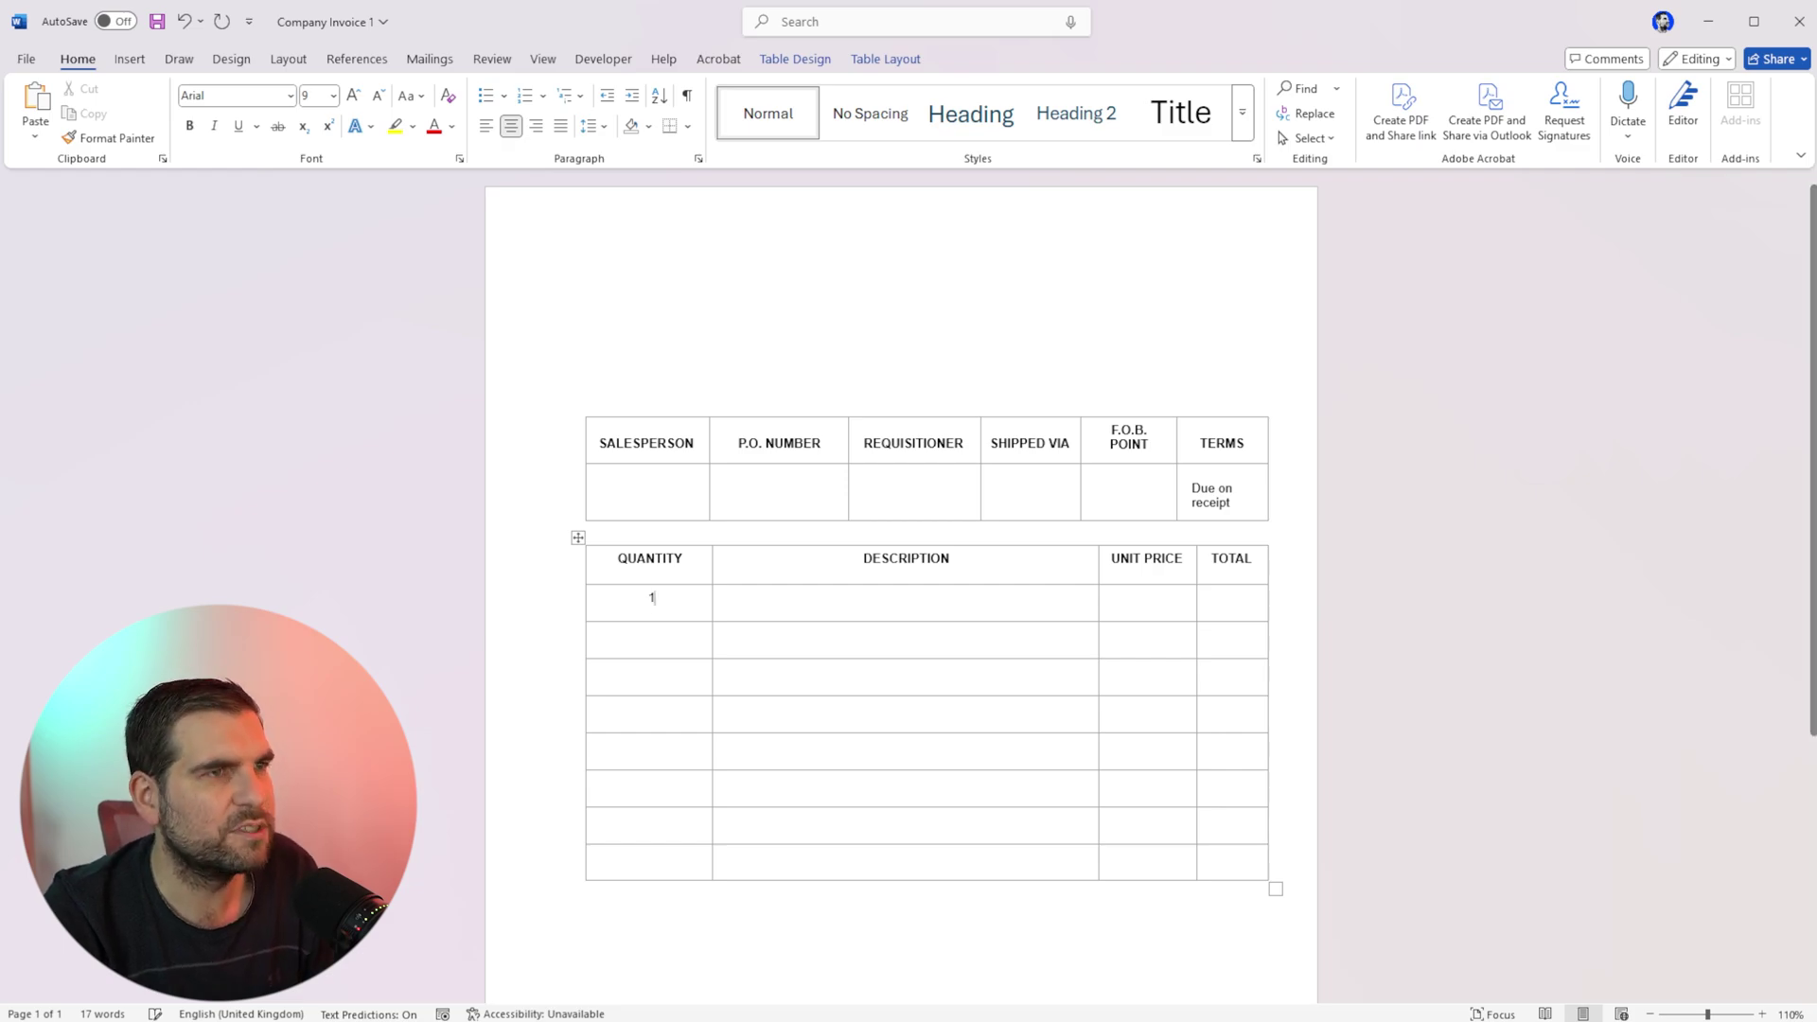
{"action": "left_click", "coordinate": [831, 600]}
{"action": "type", "text": "1212345343"}
{"action": "left_click", "coordinate": [1117, 602]}
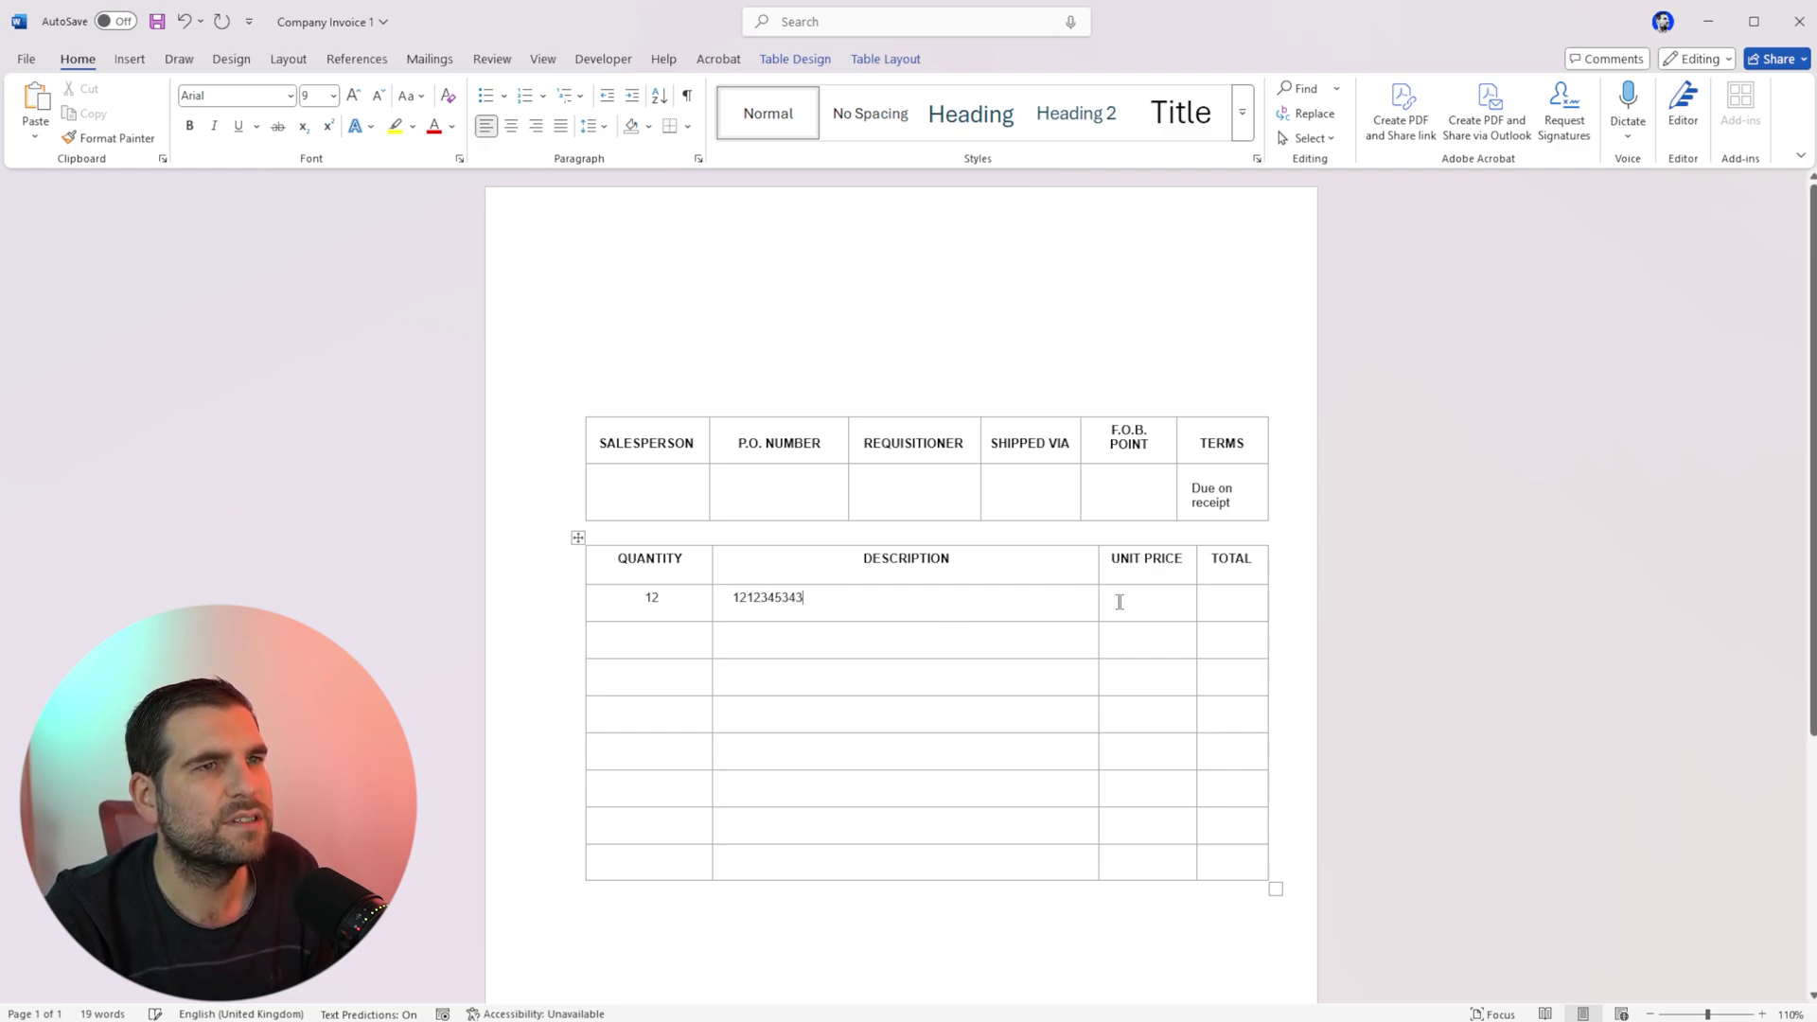
{"action": "key", "text": "ctrl+r"}
{"action": "type", "text": "12321"}
{"action": "left_click", "coordinate": [1223, 604]}
{"action": "type", "text": "1231231323"}
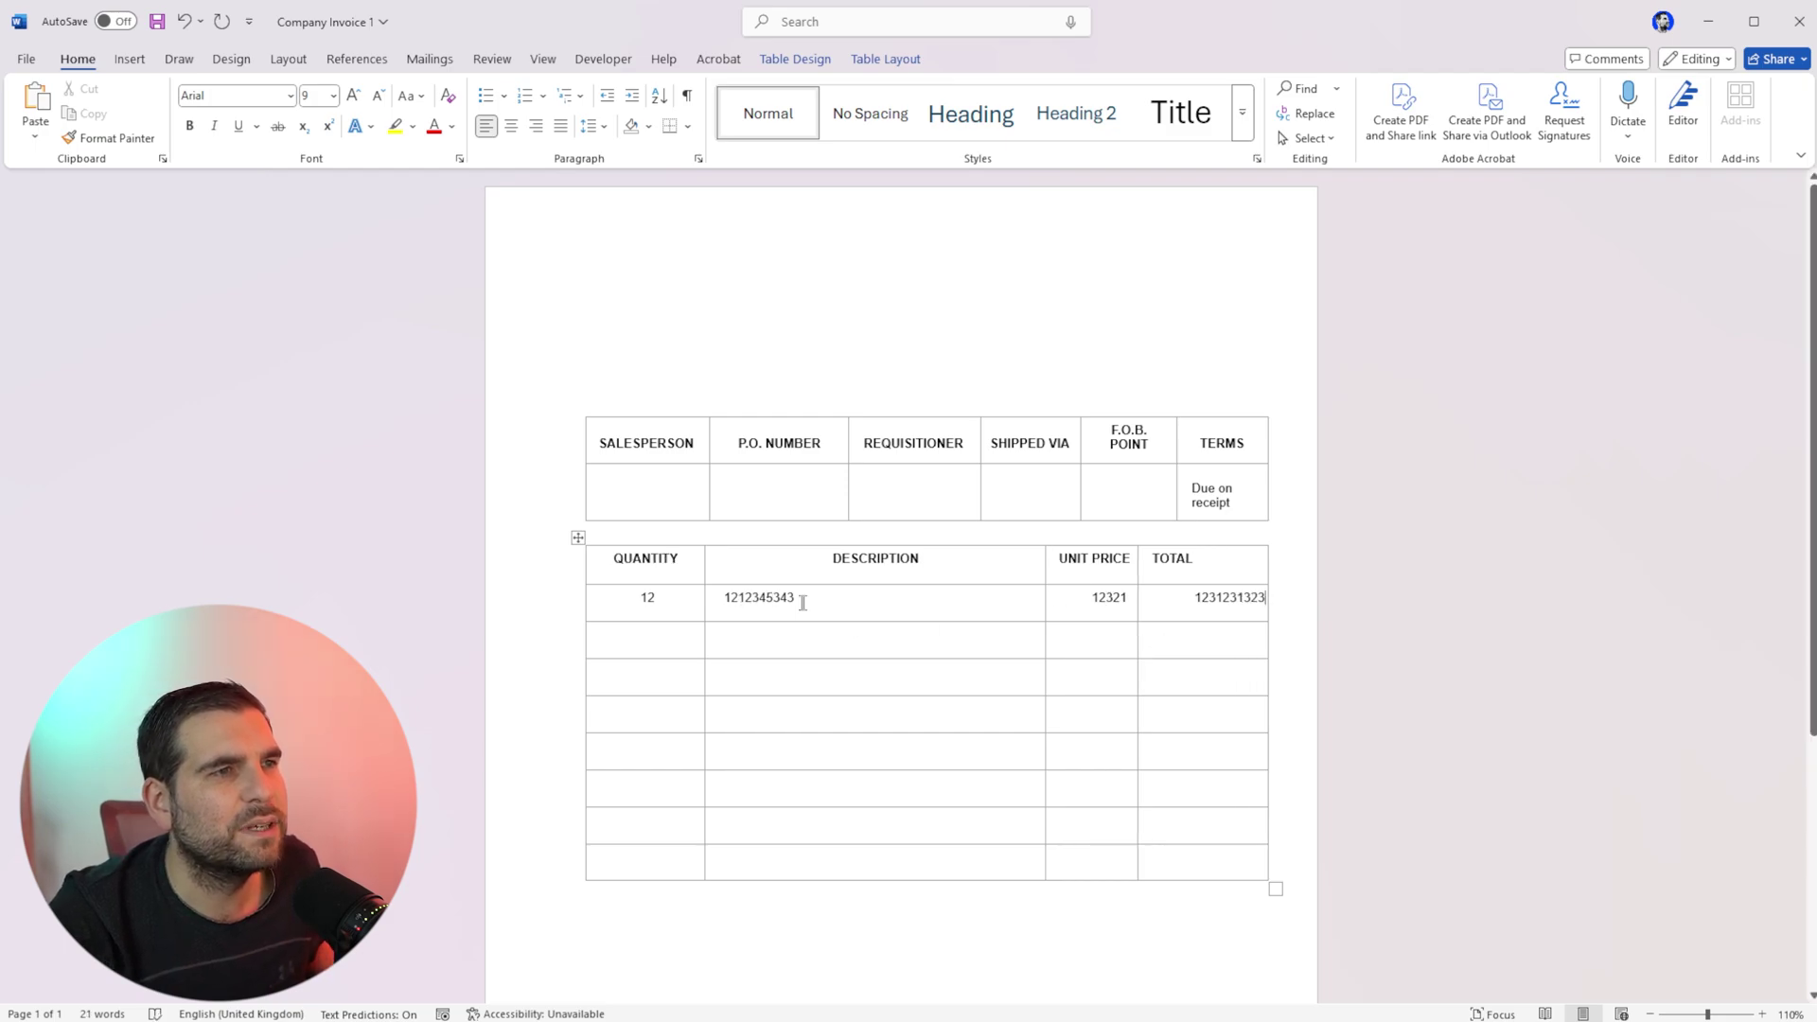
Replace the description number with the text 'Fdh fghcfghchchfdgdf'.
{"action": "double_click", "coordinate": [739, 598]}
{"action": "type", "text": "Fdh fghcfghchchfdgdf"}
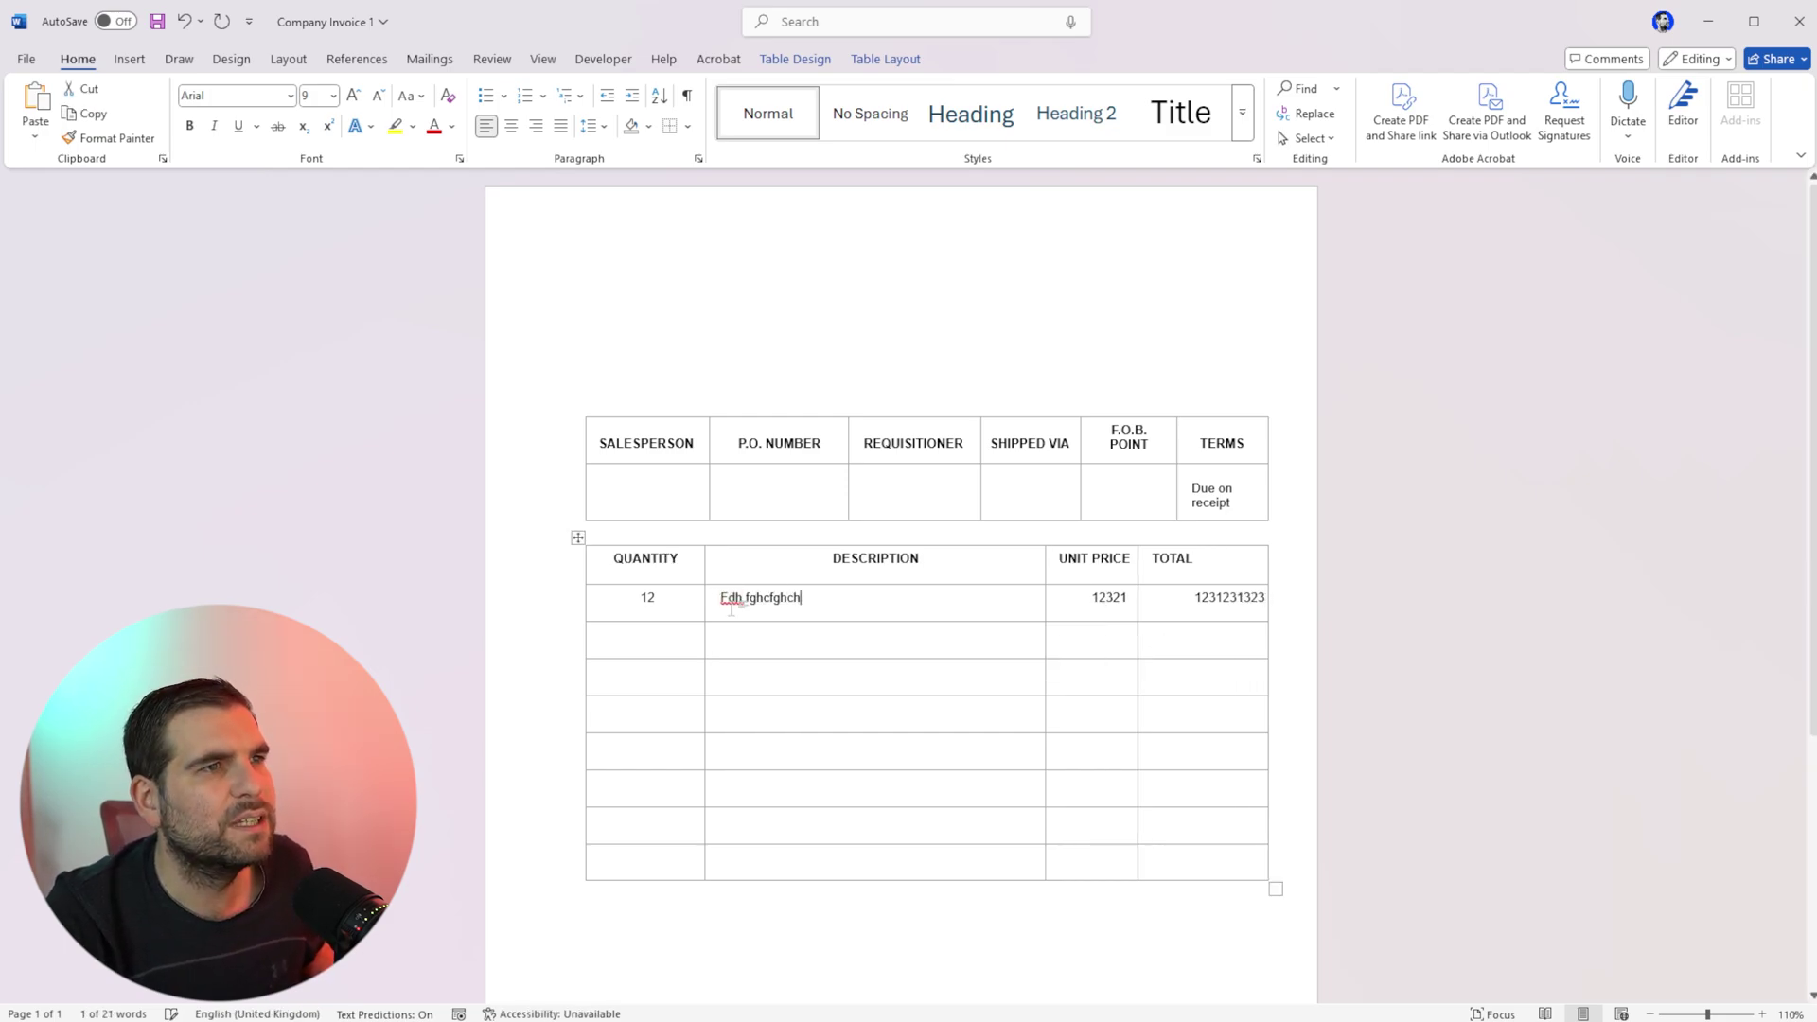
{"action": "left_click", "coordinate": [1358, 530]}
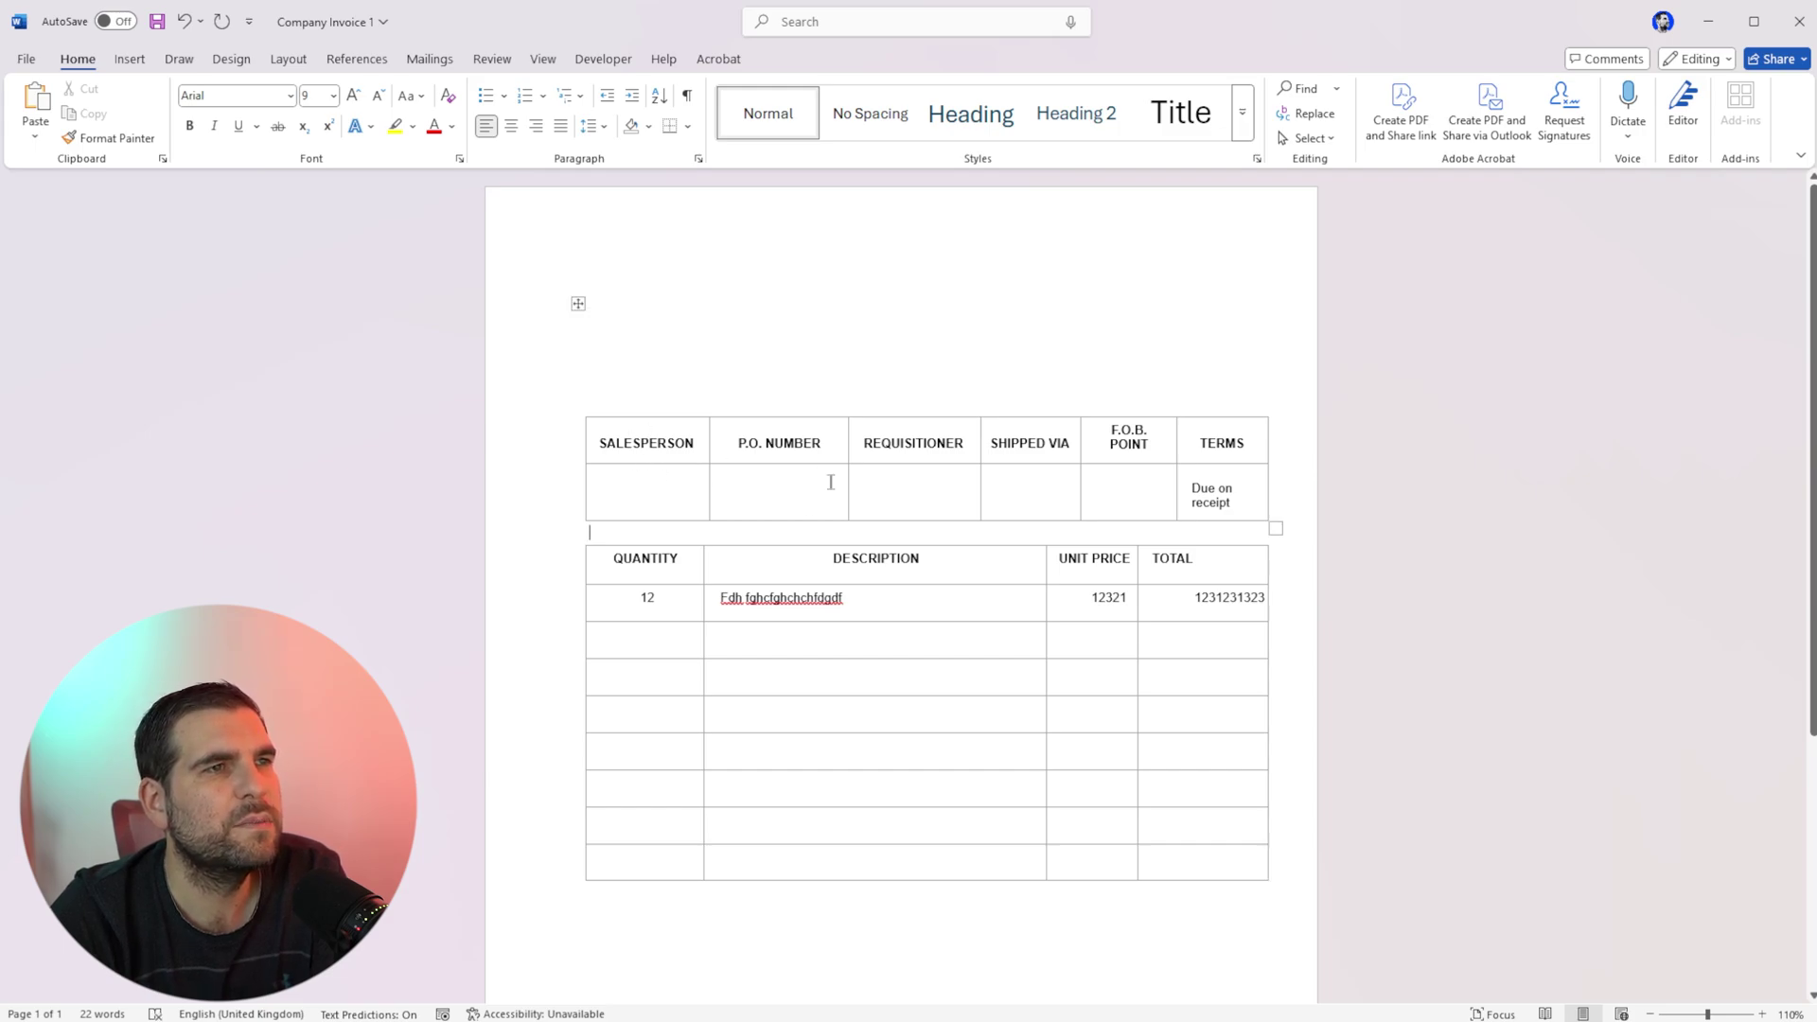
{"action": "left_click", "coordinate": [1202, 398]}
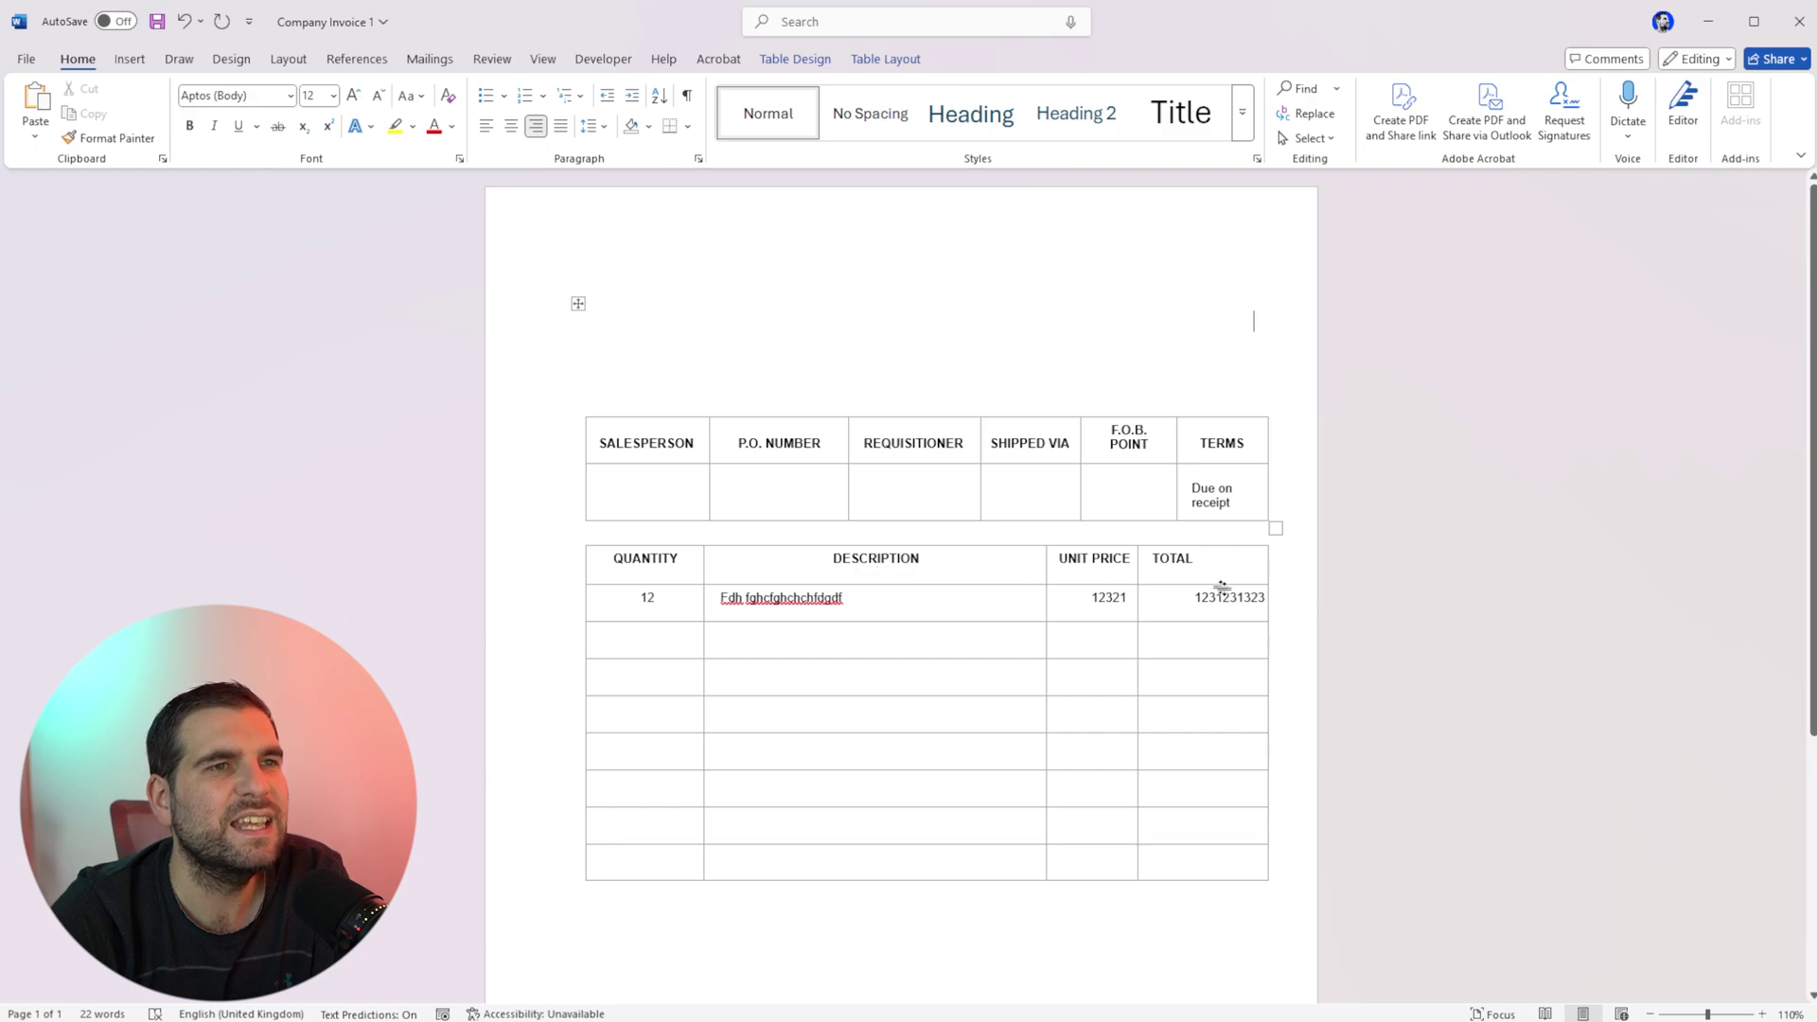
Undo an accidentally inserted row and select the empty salesperson and item table rows.
{"action": "left_click", "coordinate": [581, 414]}
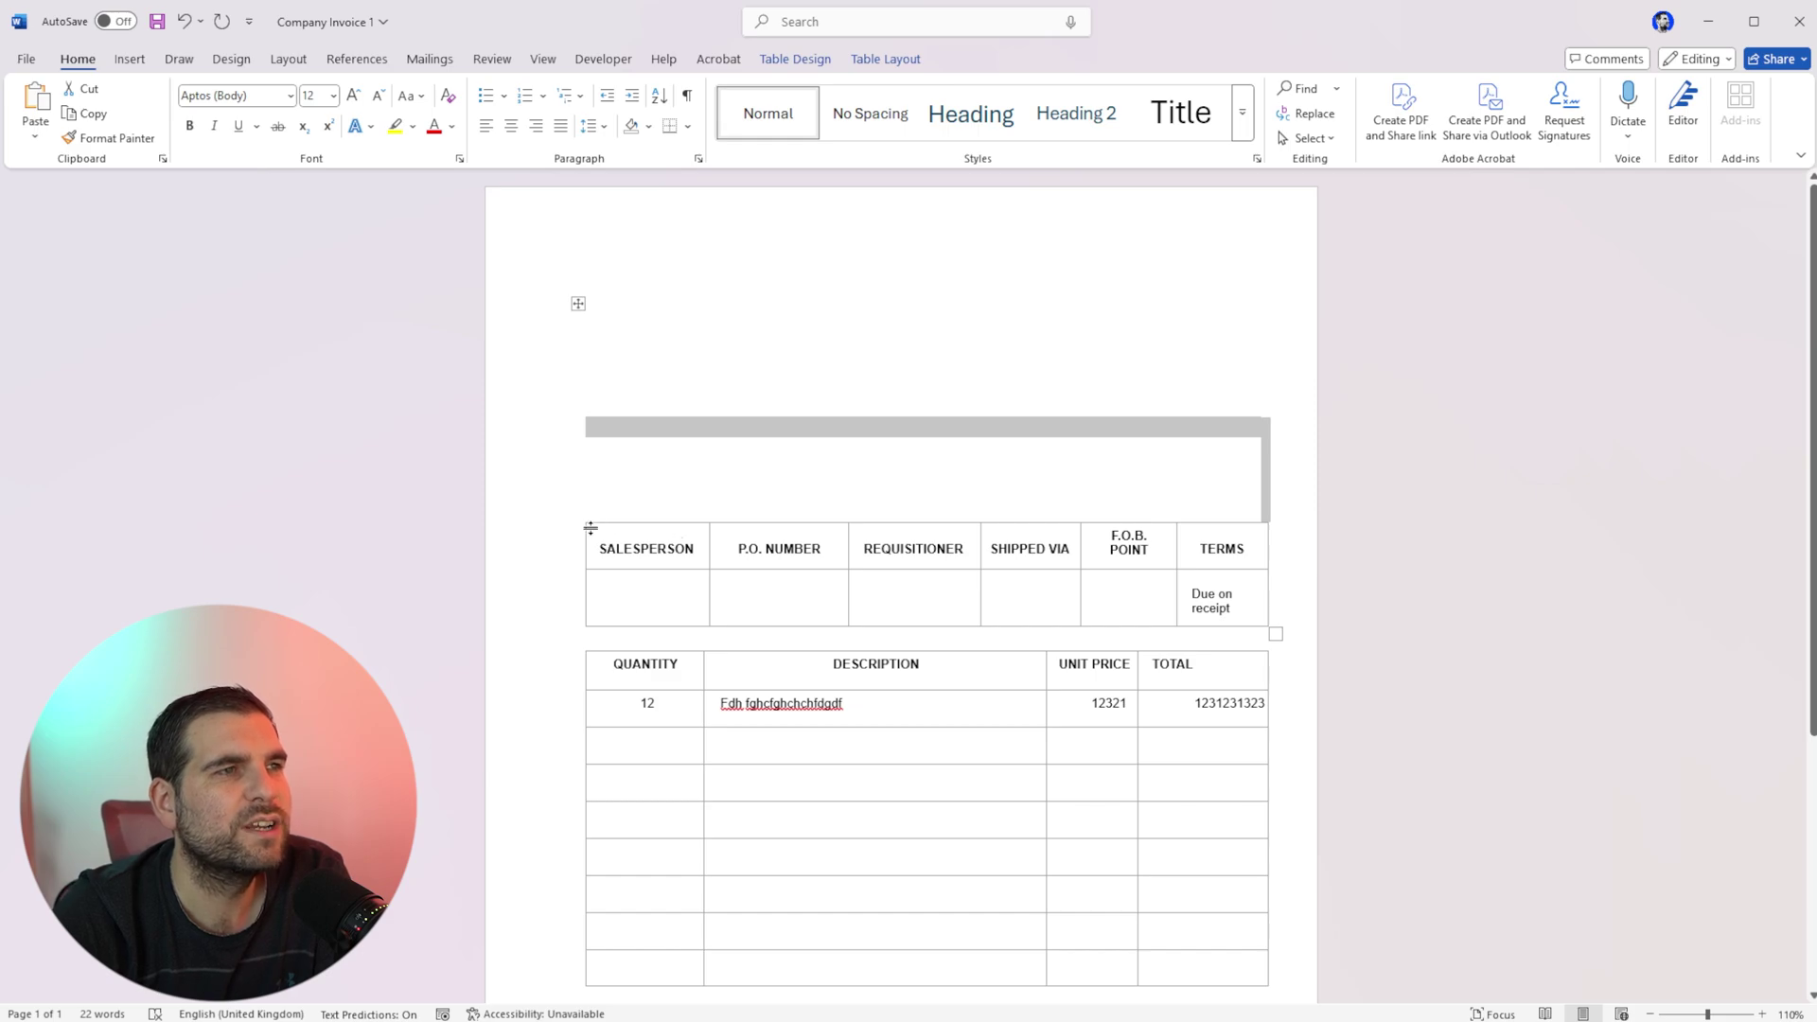
{"action": "key", "text": "ctrl+z"}
{"action": "left_click_drag", "start_coordinate": [615, 598], "coordinate": [1241, 507]}
{"action": "left_click_drag", "start_coordinate": [1184, 679], "coordinate": [611, 780]}
{"action": "left_click", "coordinate": [684, 458]}
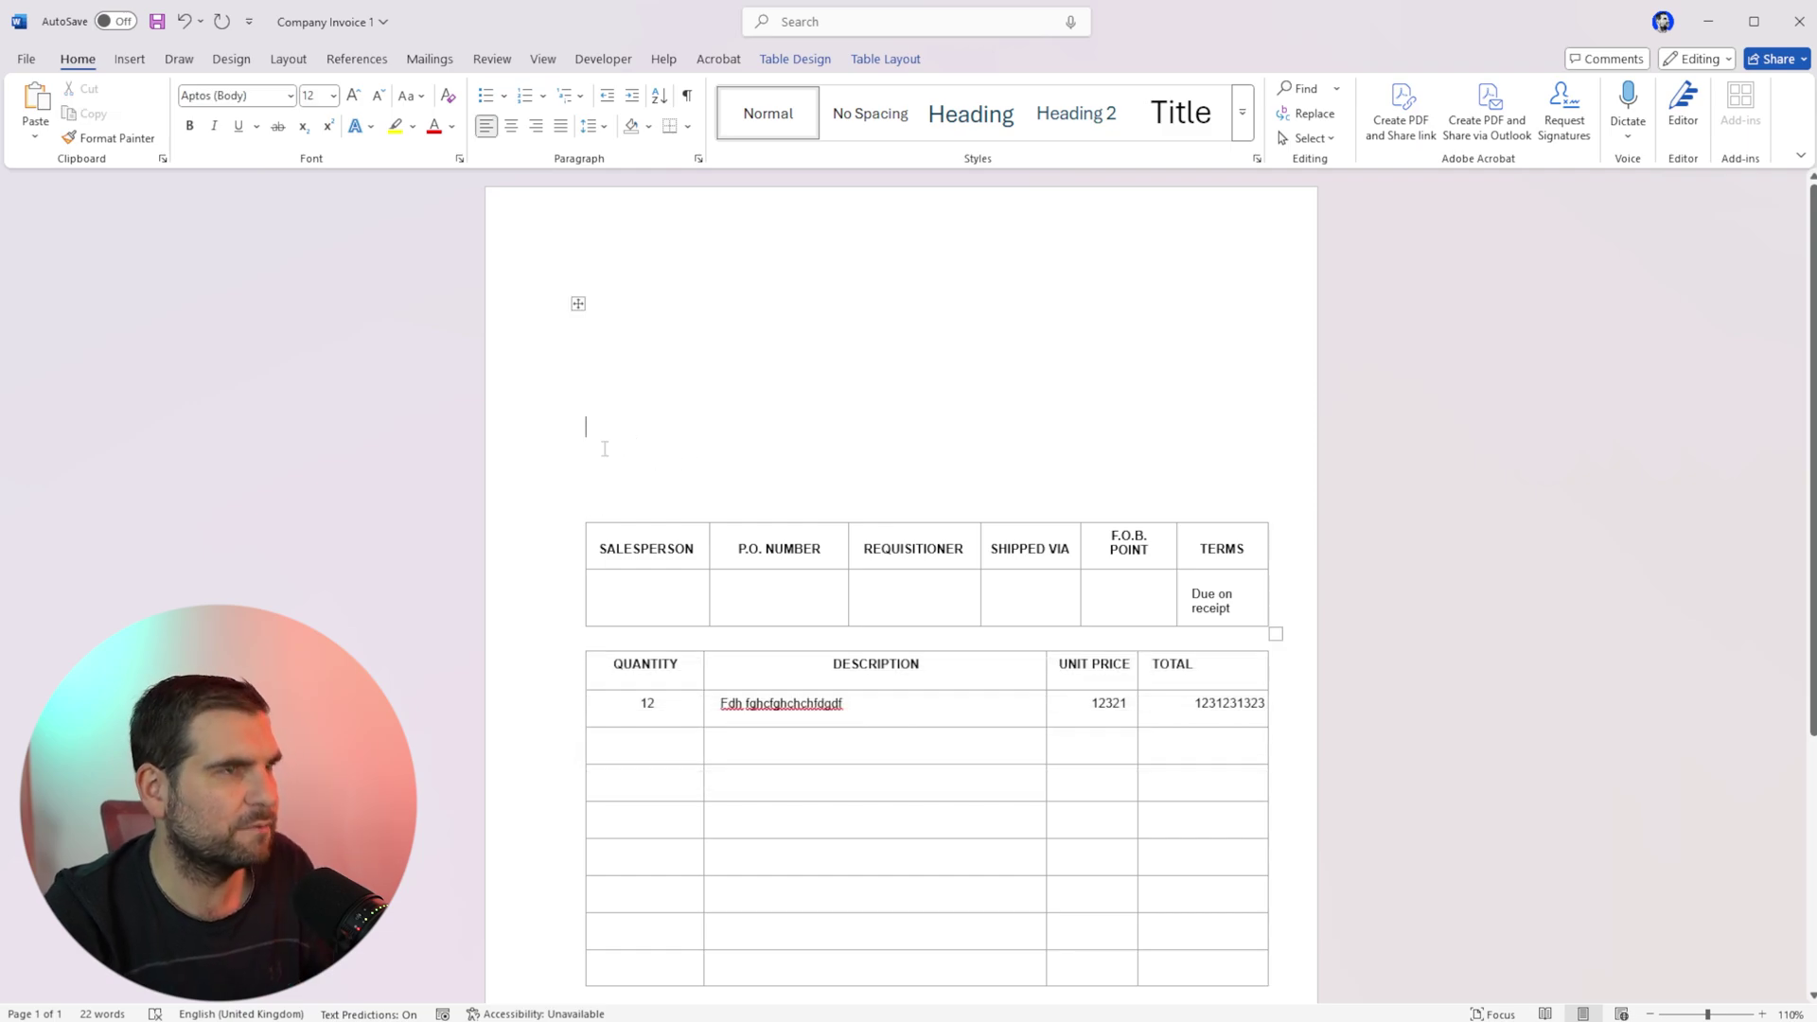
{"action": "left_click_drag", "start_coordinate": [596, 476], "coordinate": [583, 328]}
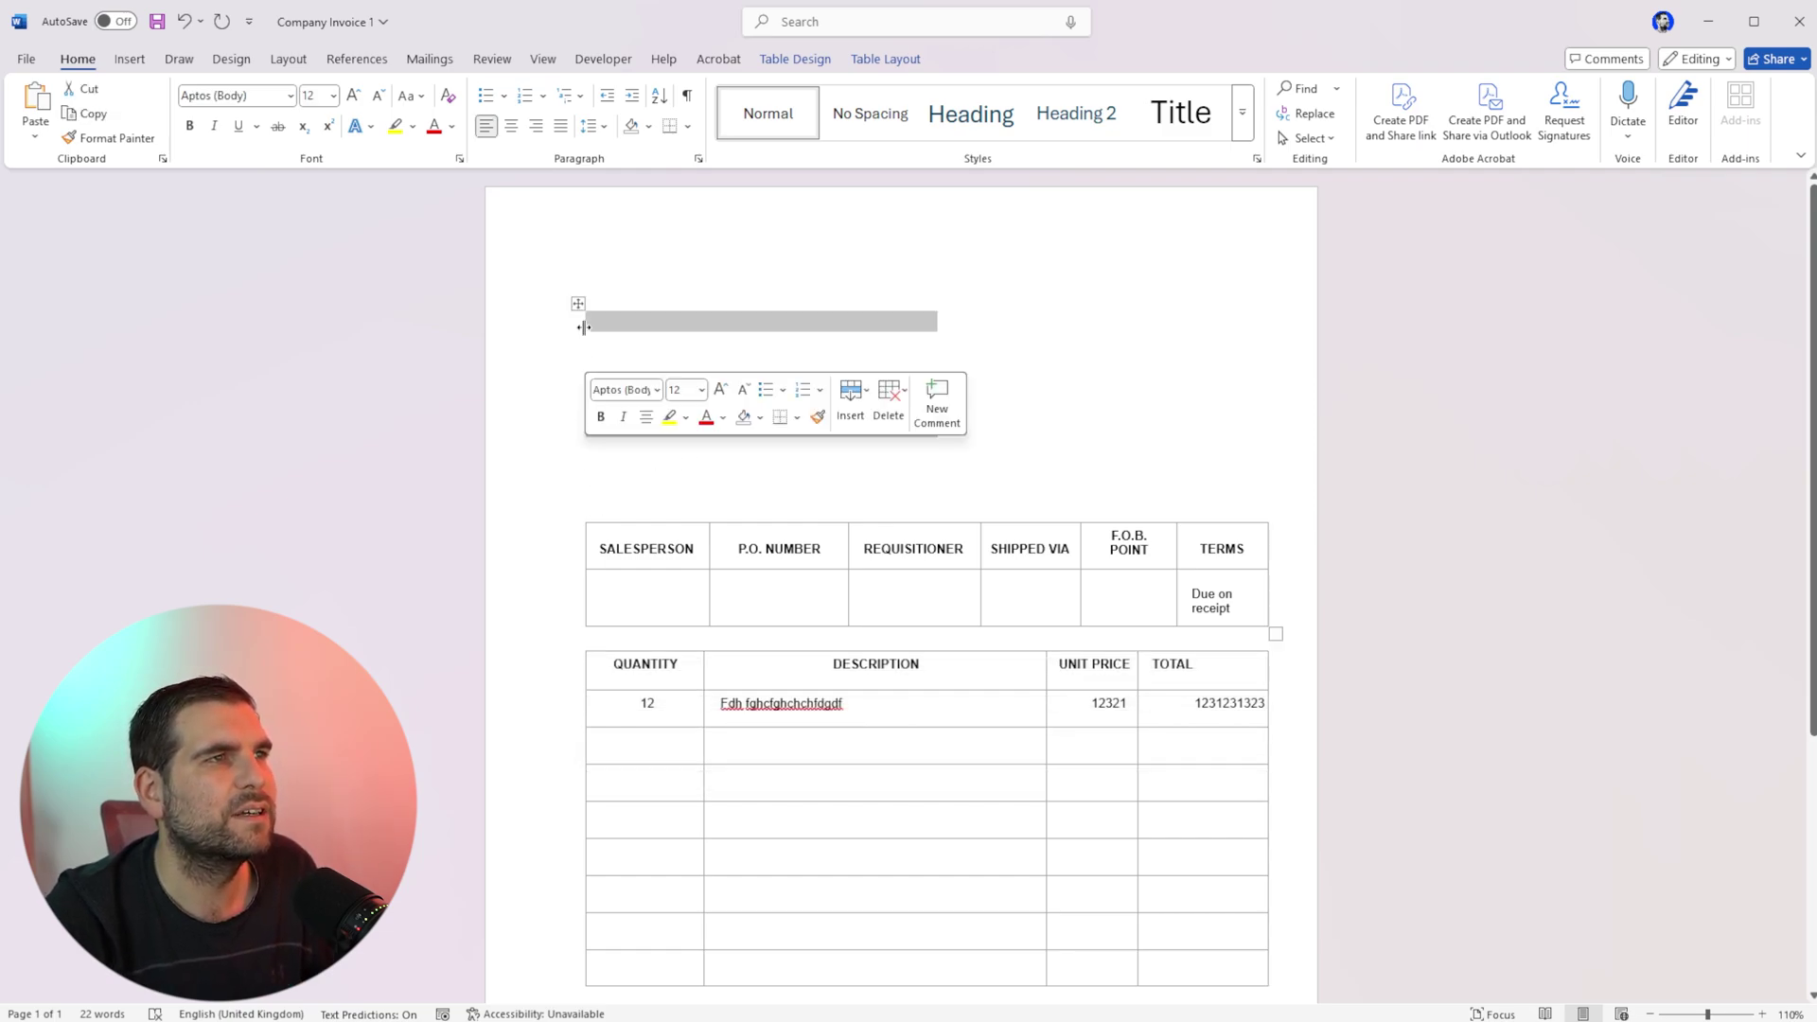
Clear the salesperson table's contents and delete the whole table.
{"action": "left_click", "coordinate": [580, 304]}
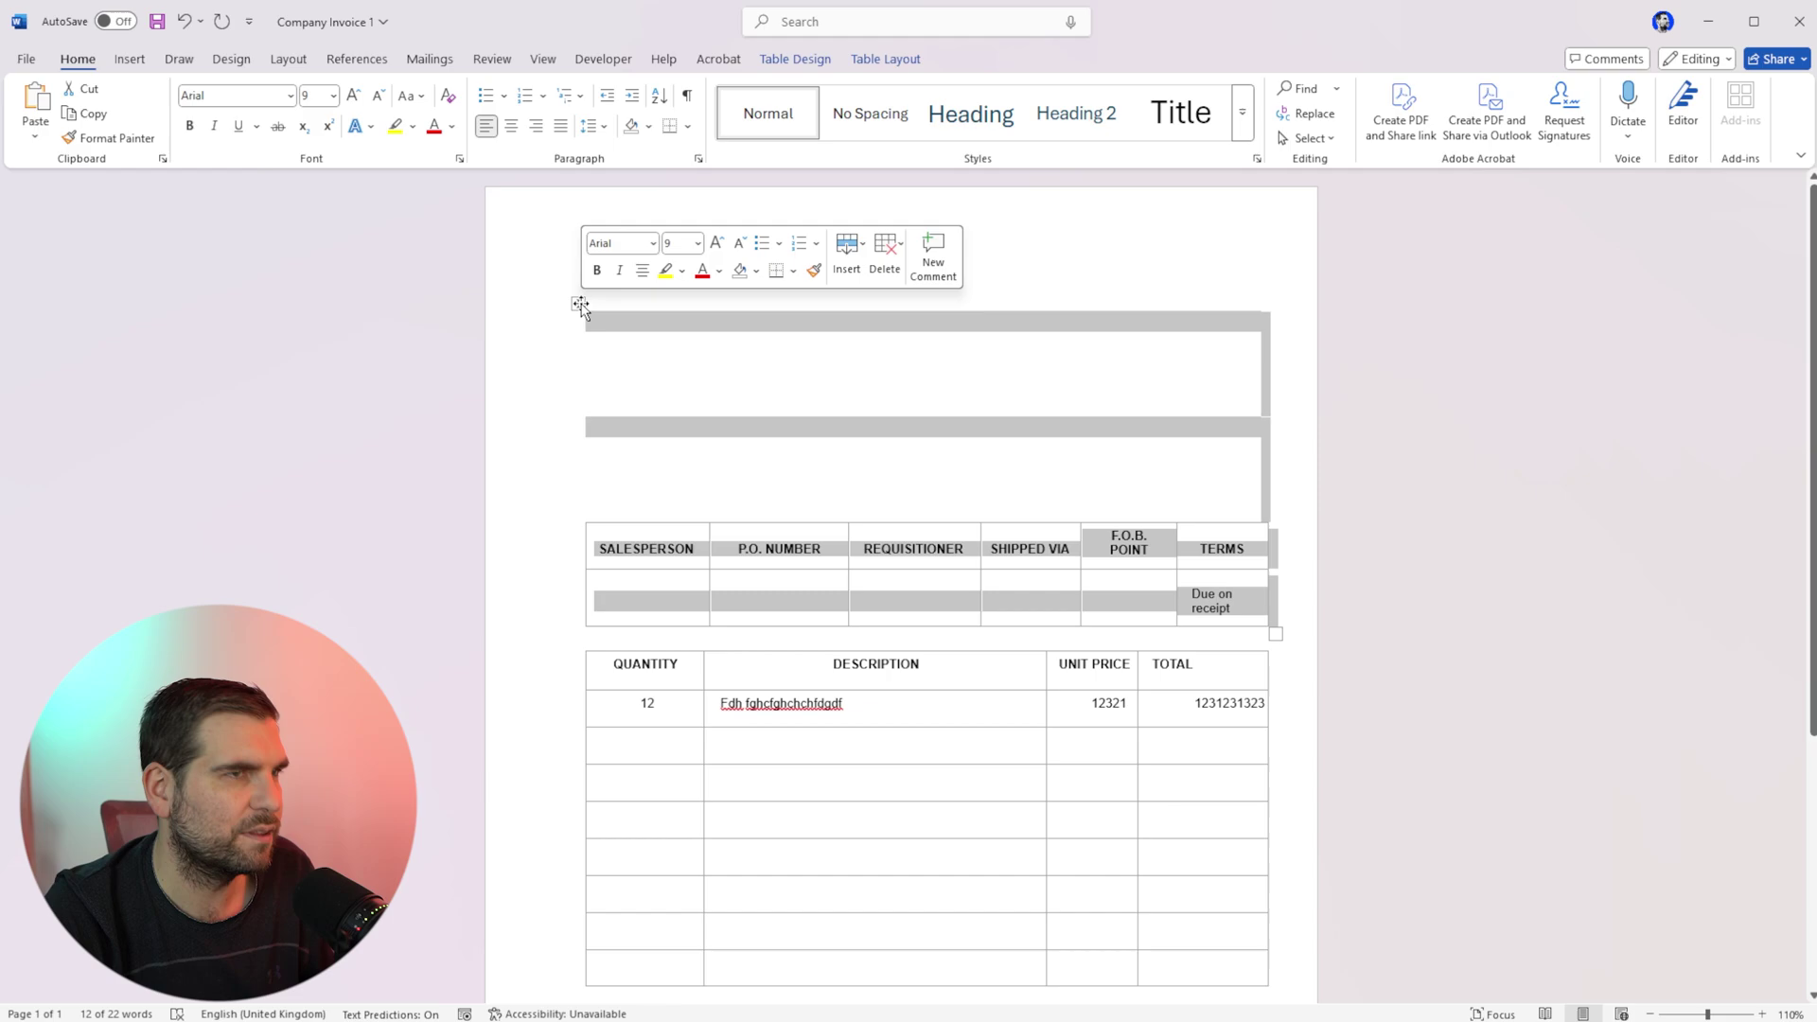
{"action": "key", "text": "Delete"}
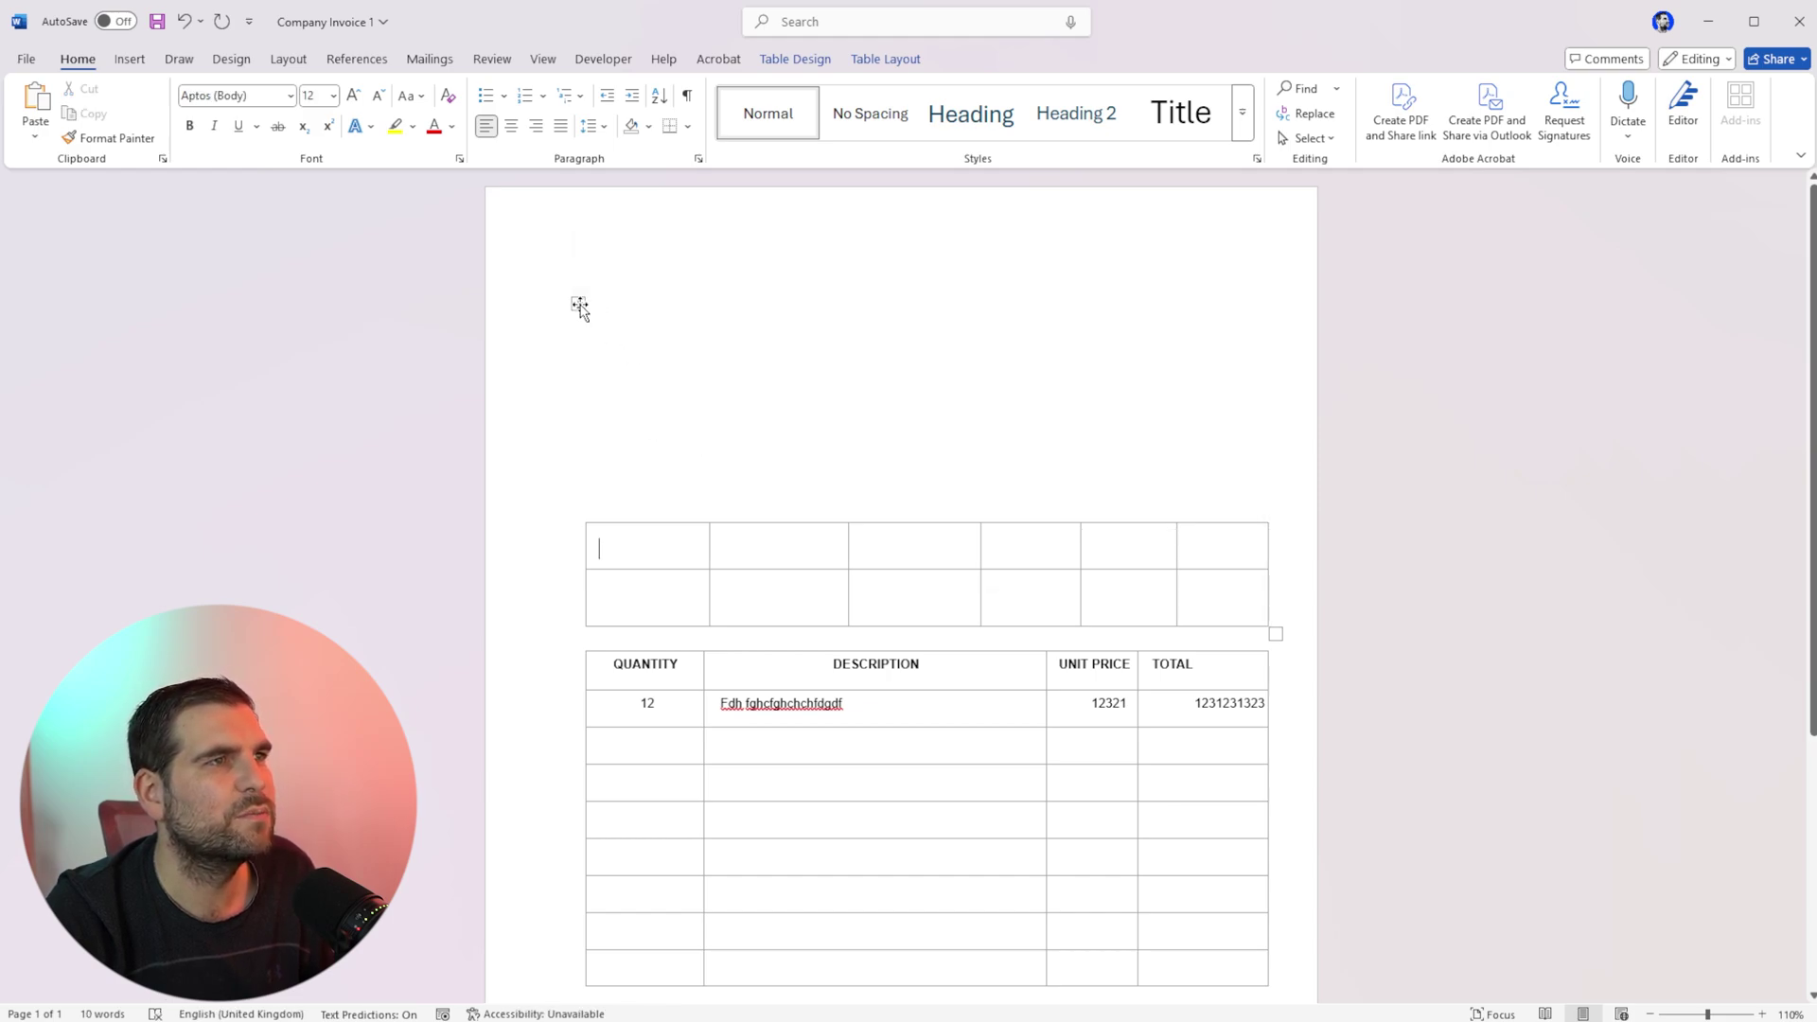
{"action": "left_click", "coordinate": [578, 304]}
{"action": "left_click", "coordinate": [578, 303]}
{"action": "right_click", "coordinate": [577, 303]}
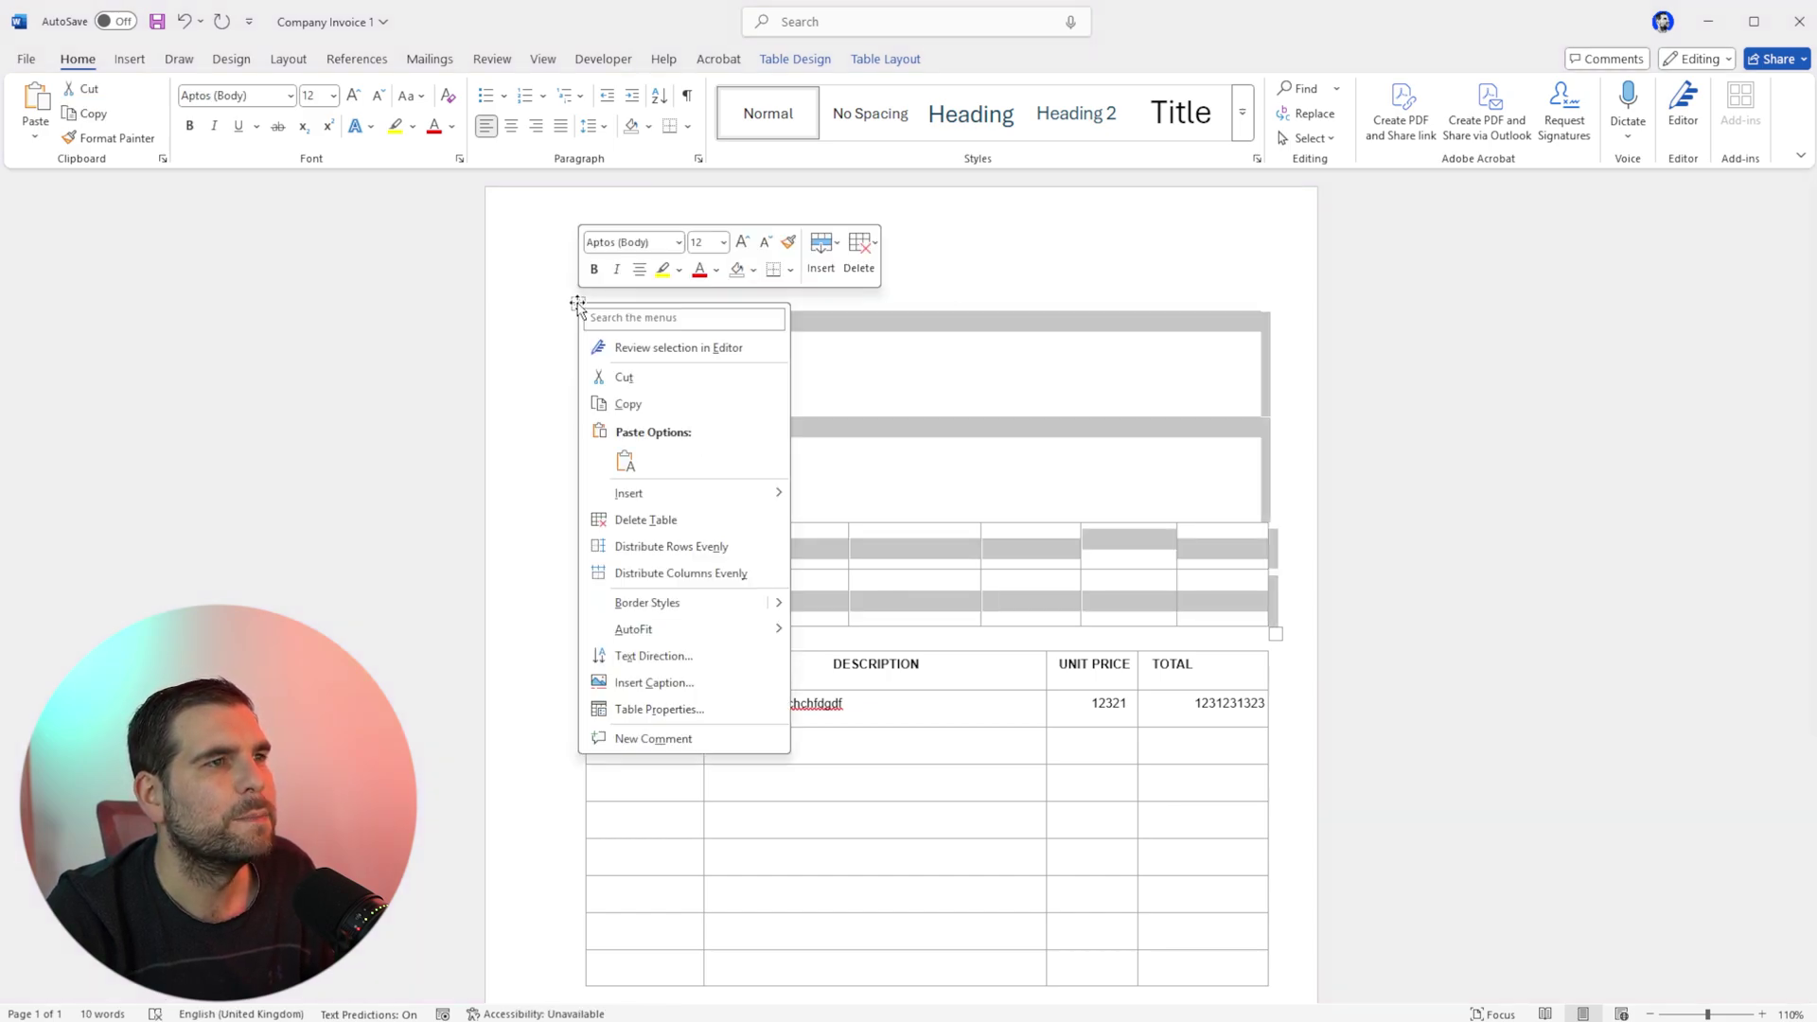
{"action": "left_click", "coordinate": [609, 520]}
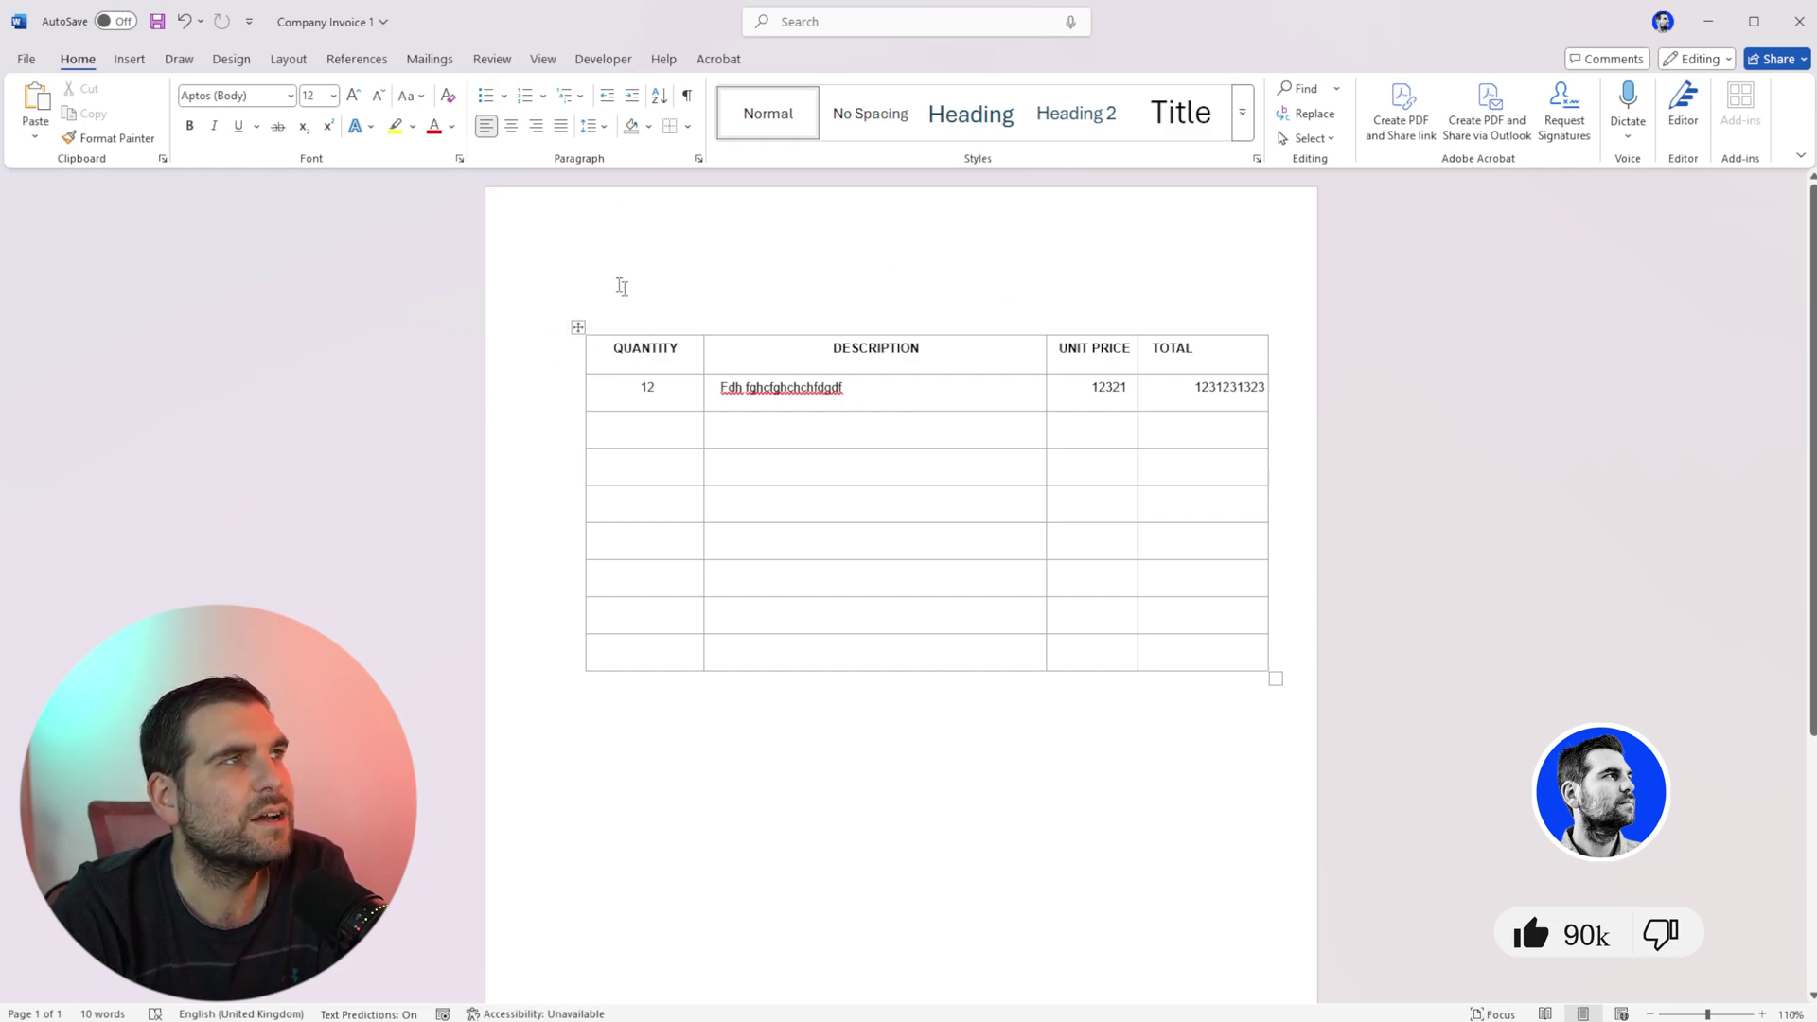
Select the item table from the QUANTITY header to its last row and switch to Excel's Book2.
{"action": "left_click", "coordinate": [615, 337]}
{"action": "left_click", "coordinate": [663, 351]}
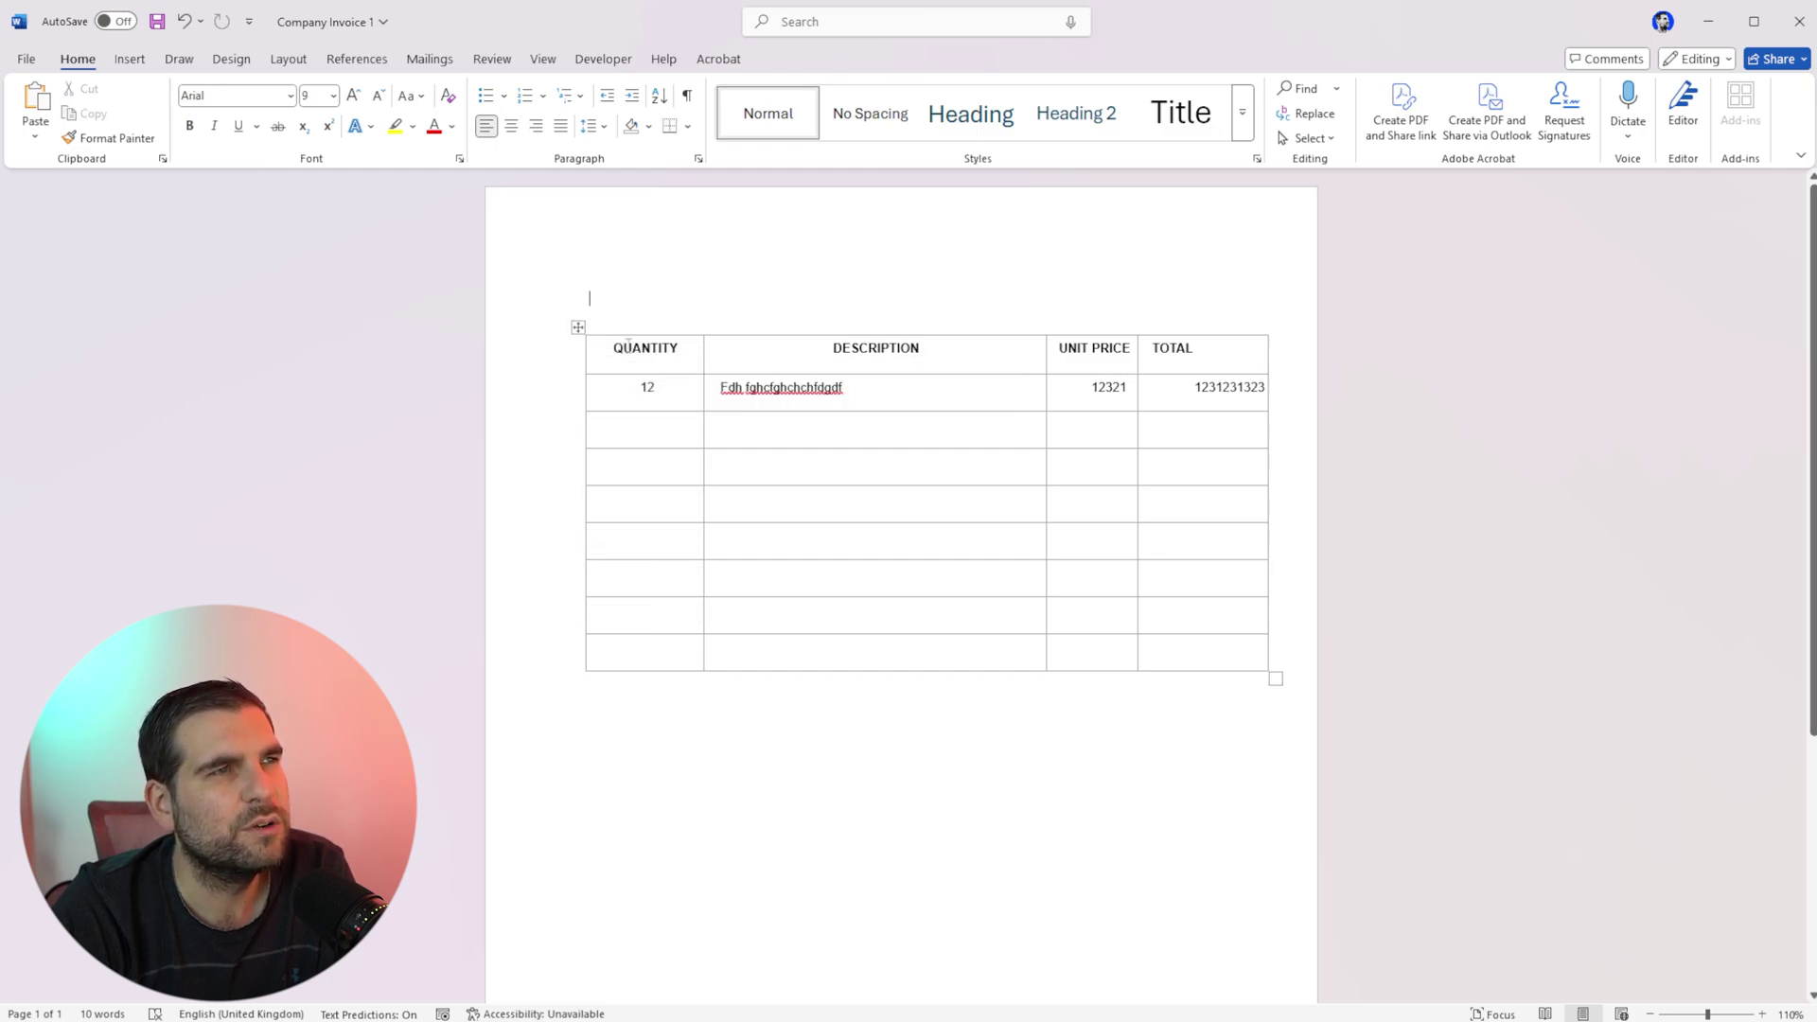
{"action": "left_click_drag", "start_coordinate": [617, 350], "coordinate": [1221, 649]}
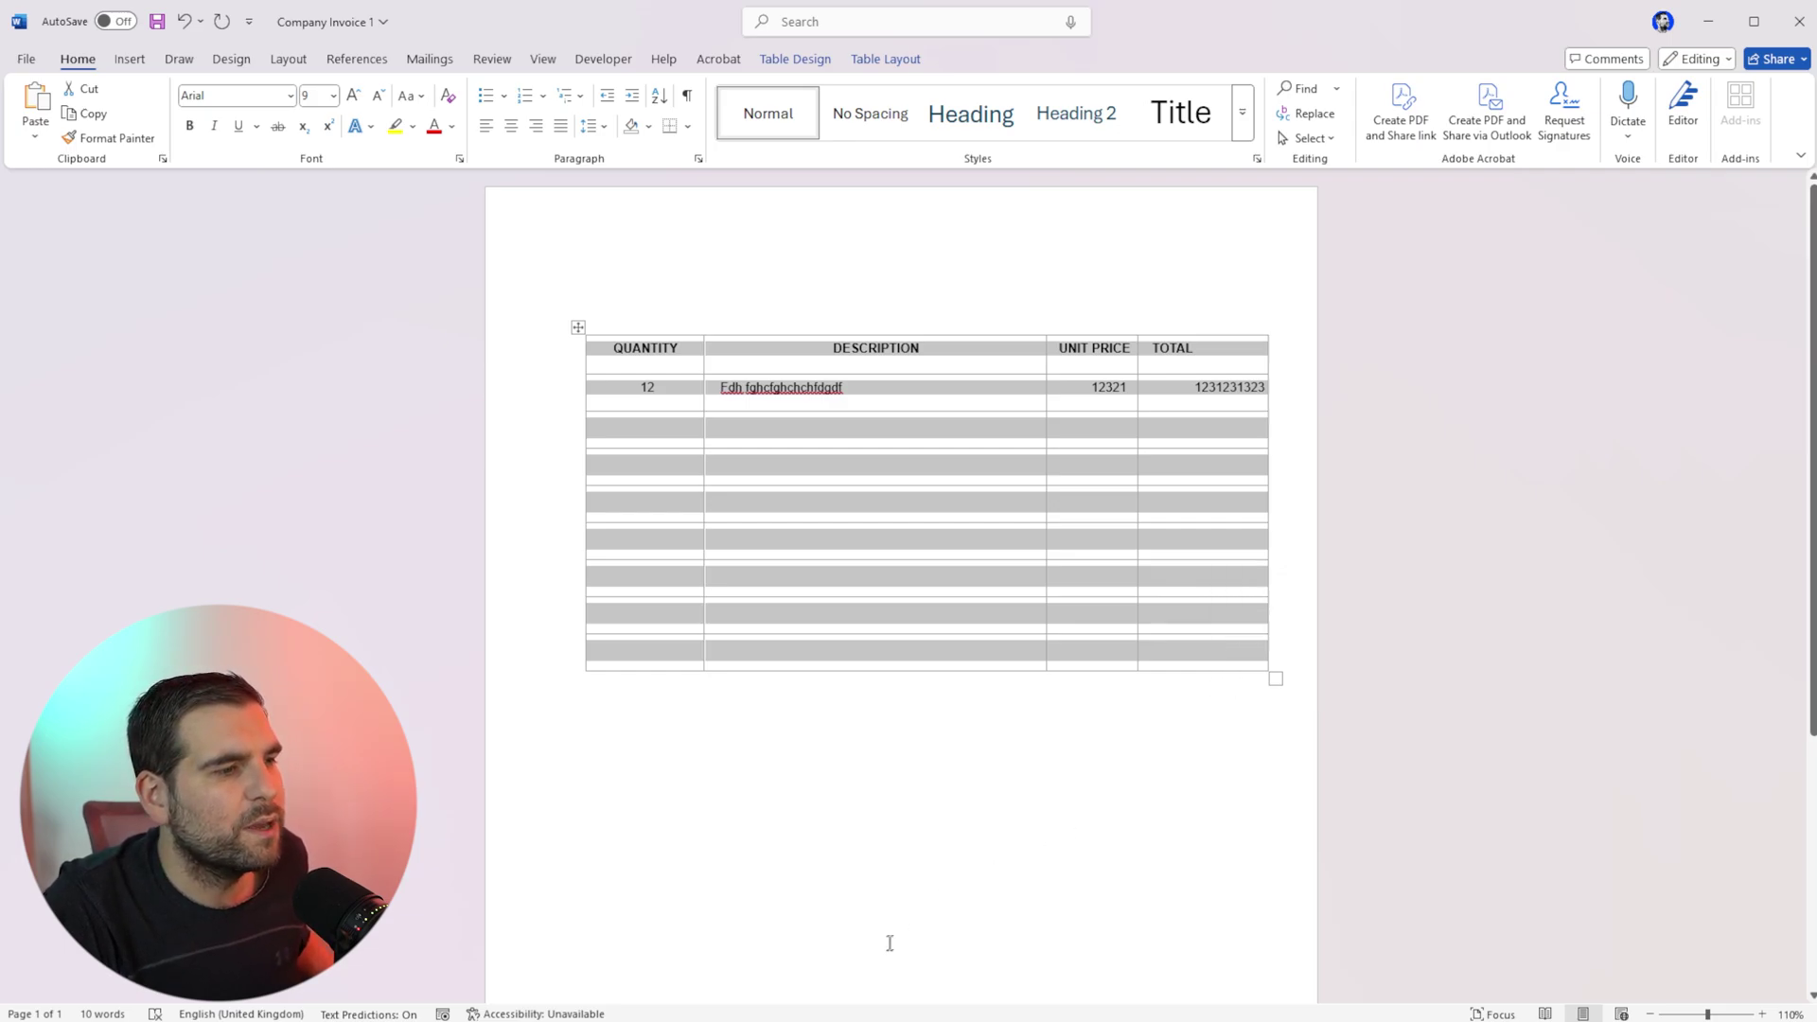
{"action": "key", "text": "alt+Tab"}
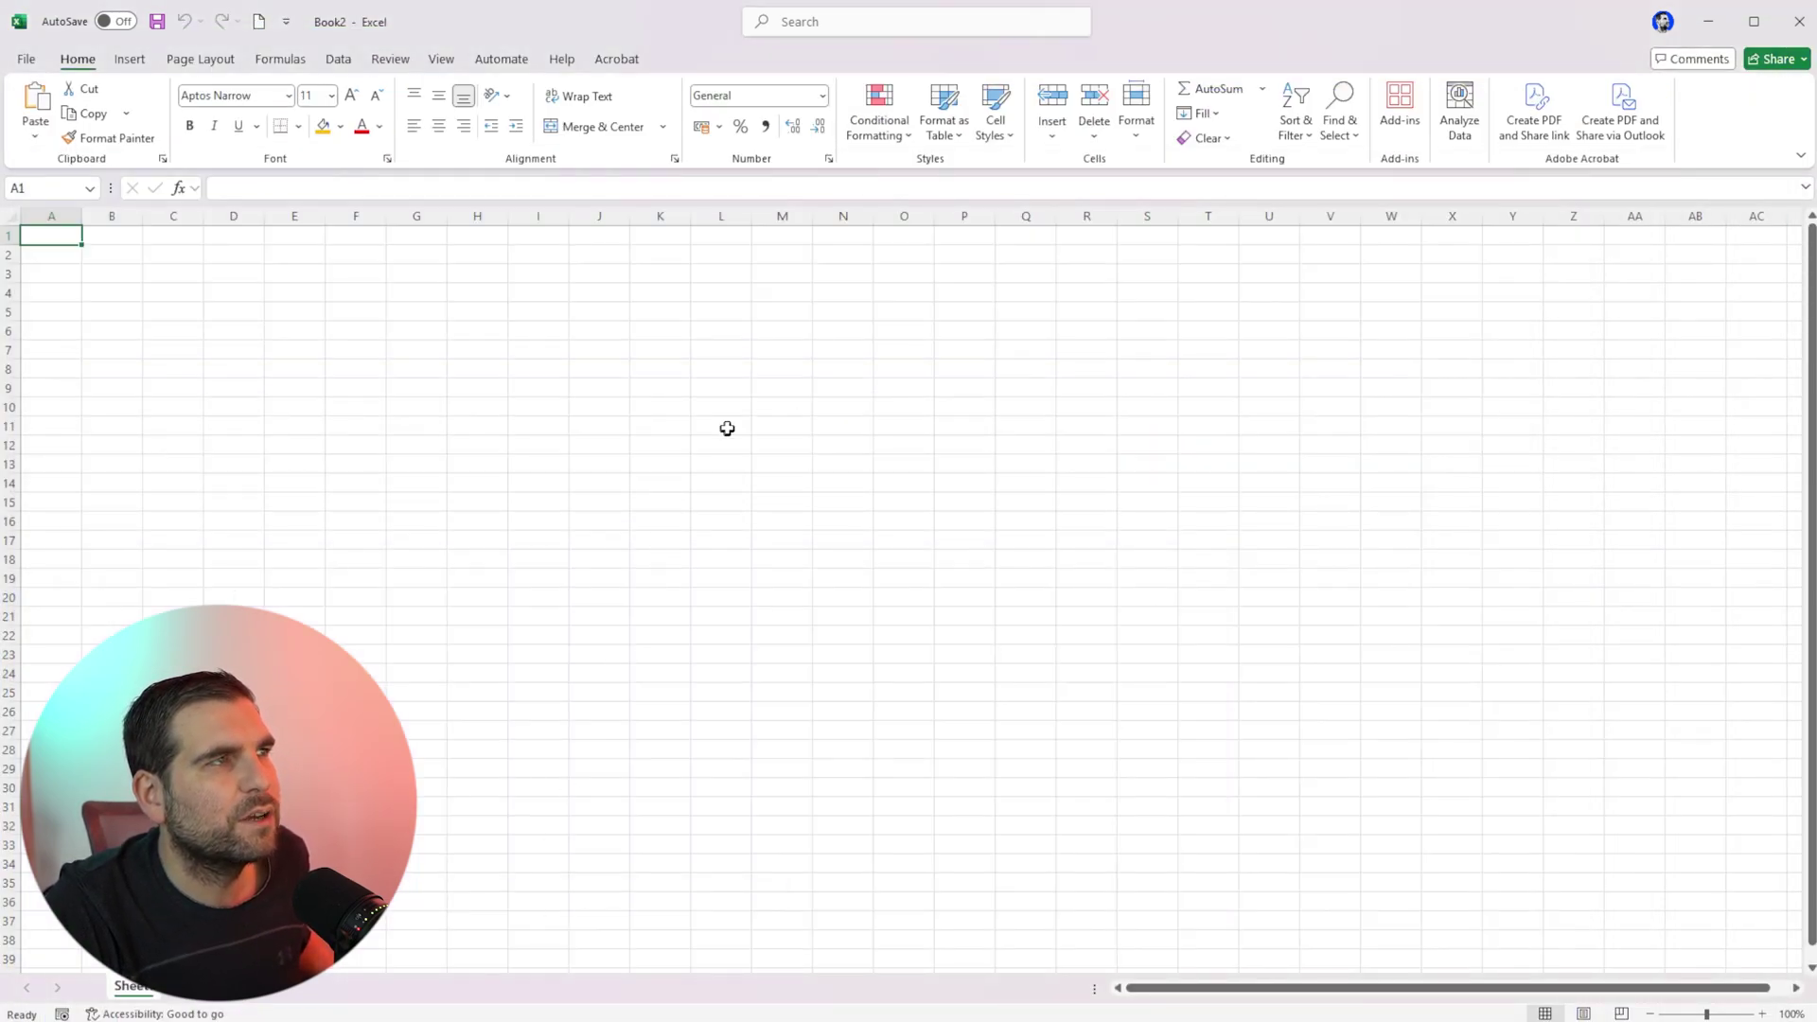
Paste the item table at cell A1, keeping its Word formatting.
{"action": "right_click", "coordinate": [63, 235]}
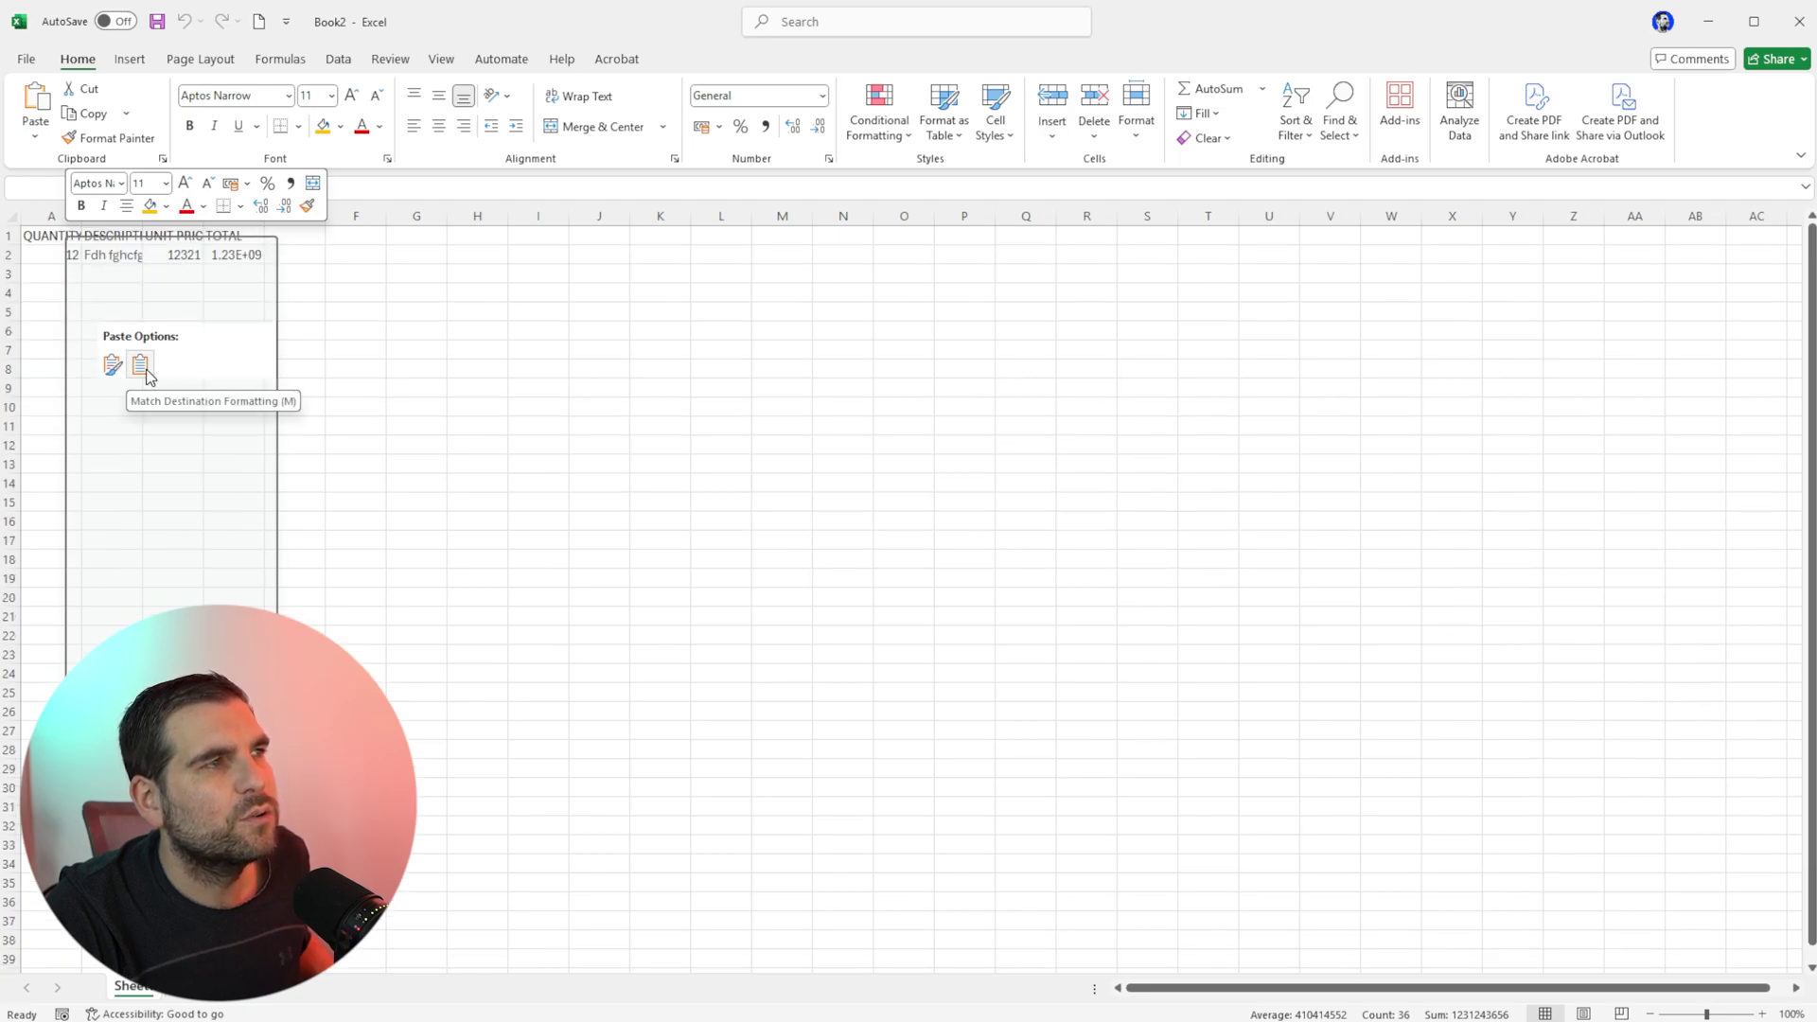
{"action": "left_click", "coordinate": [113, 364]}
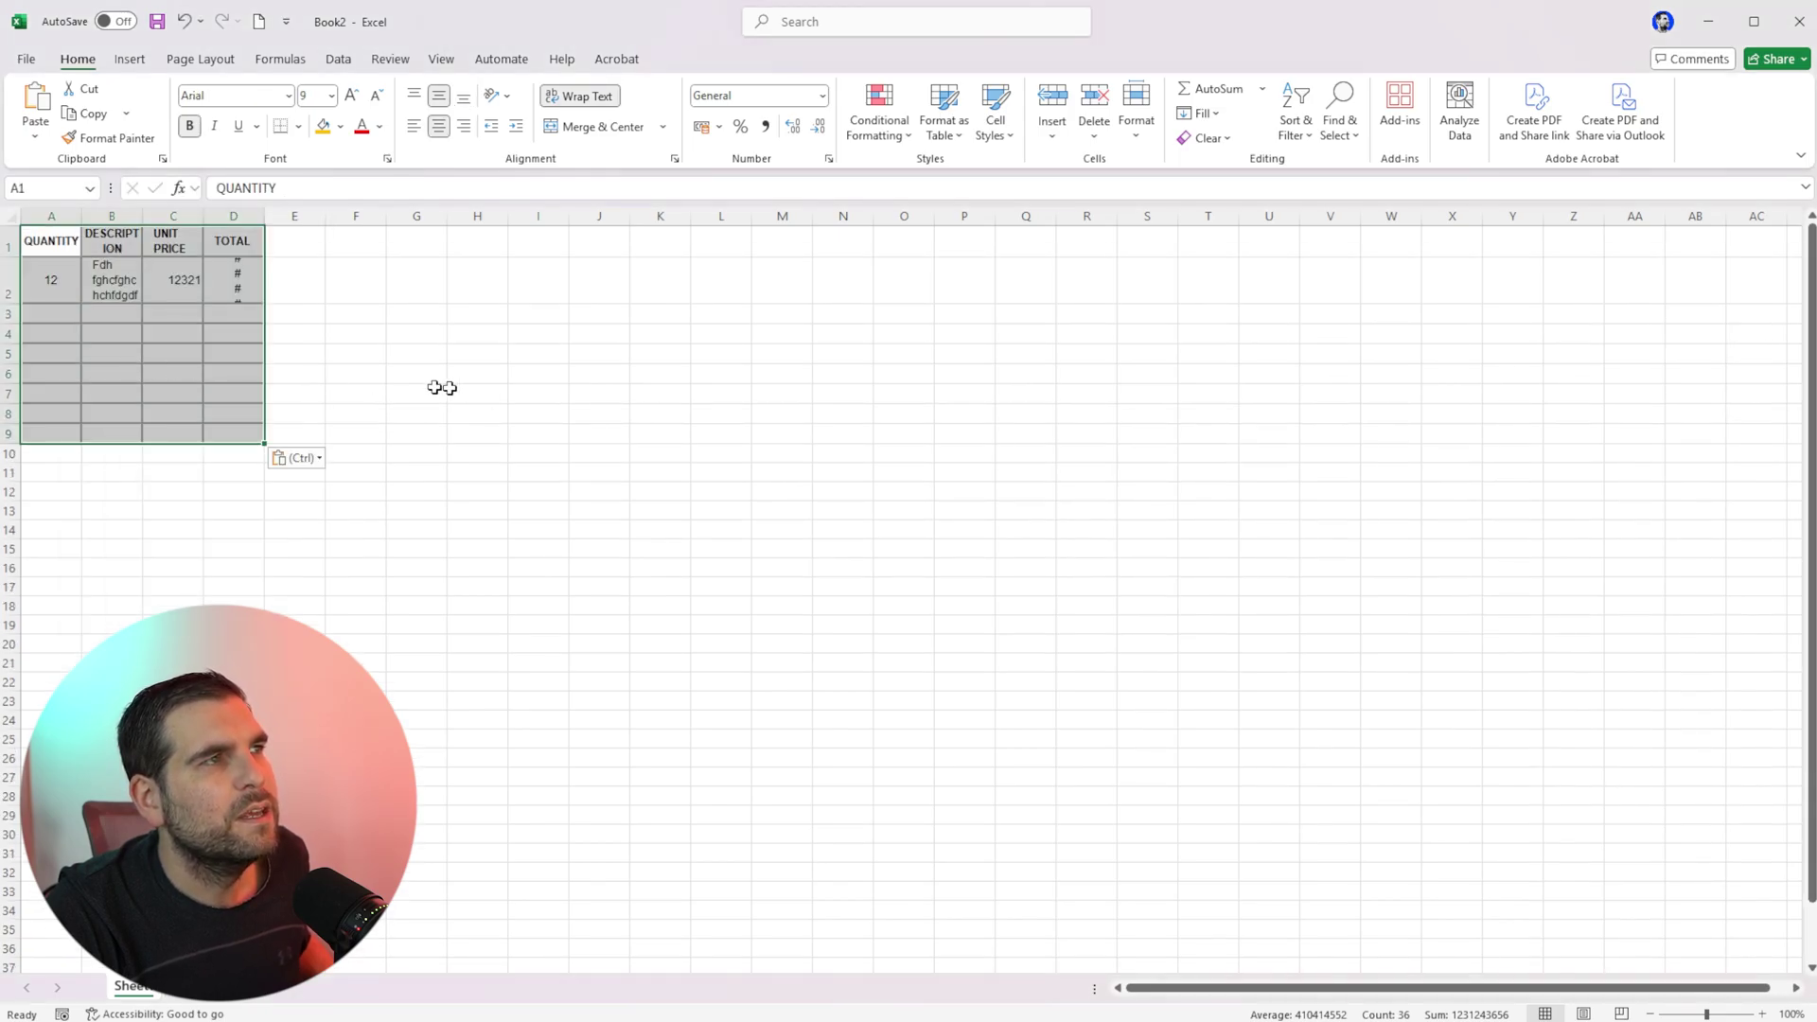
{"action": "left_click", "coordinate": [476, 393]}
Widen columns D and C, auto-fit column B to DESCRIPTION, and widen column A.
{"action": "left_click_drag", "start_coordinate": [266, 218], "coordinate": [406, 218]}
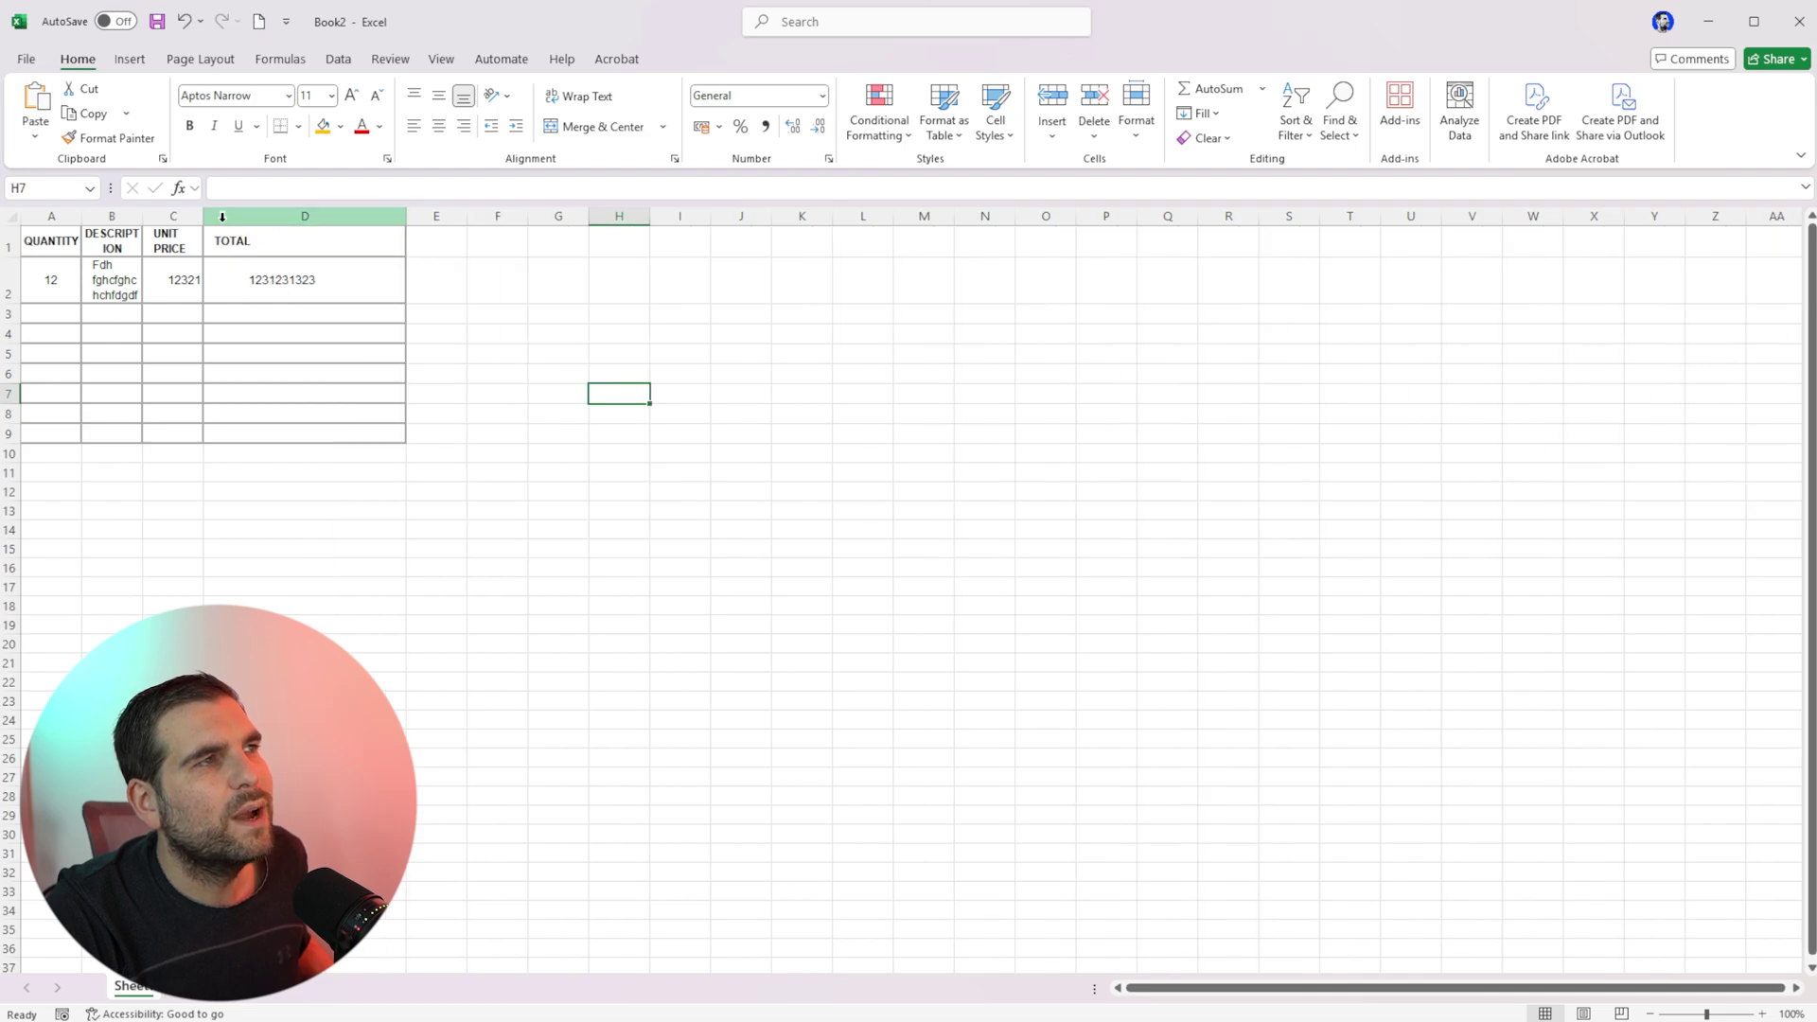
{"action": "left_click_drag", "start_coordinate": [203, 218], "coordinate": [288, 218]}
{"action": "double_click", "coordinate": [140, 217]}
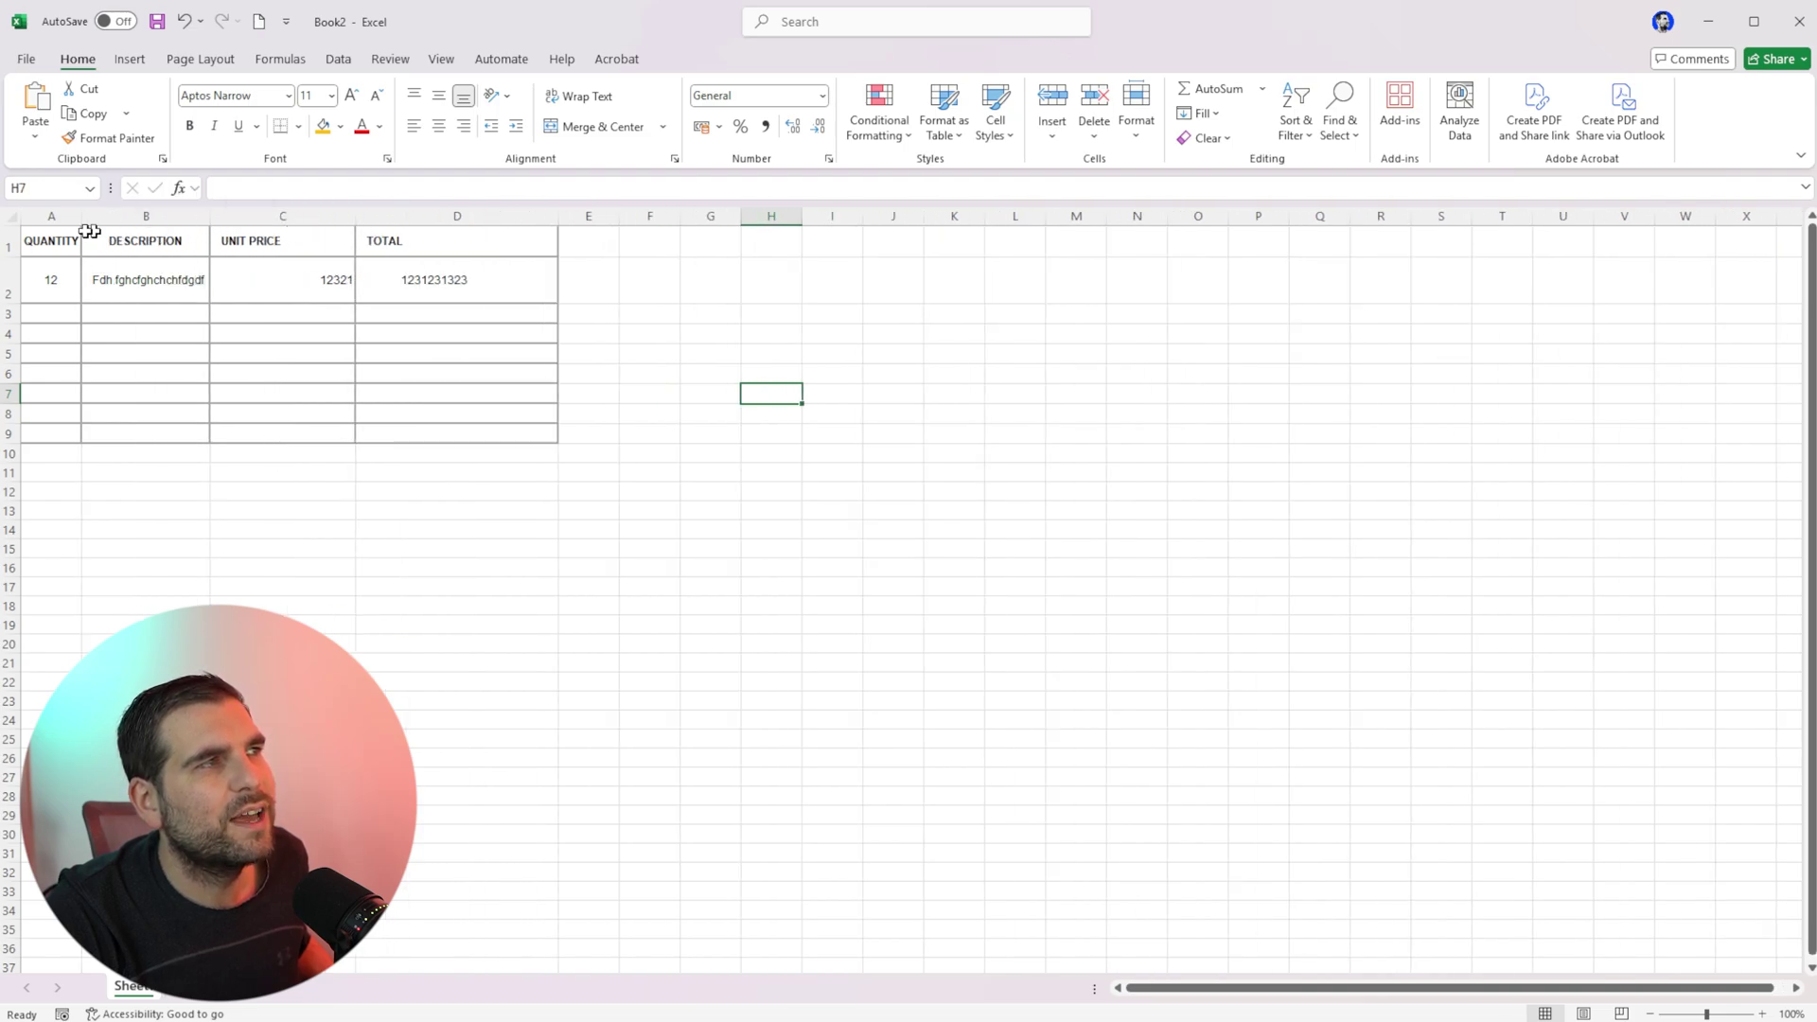
{"action": "left_click_drag", "start_coordinate": [80, 217], "coordinate": [166, 216]}
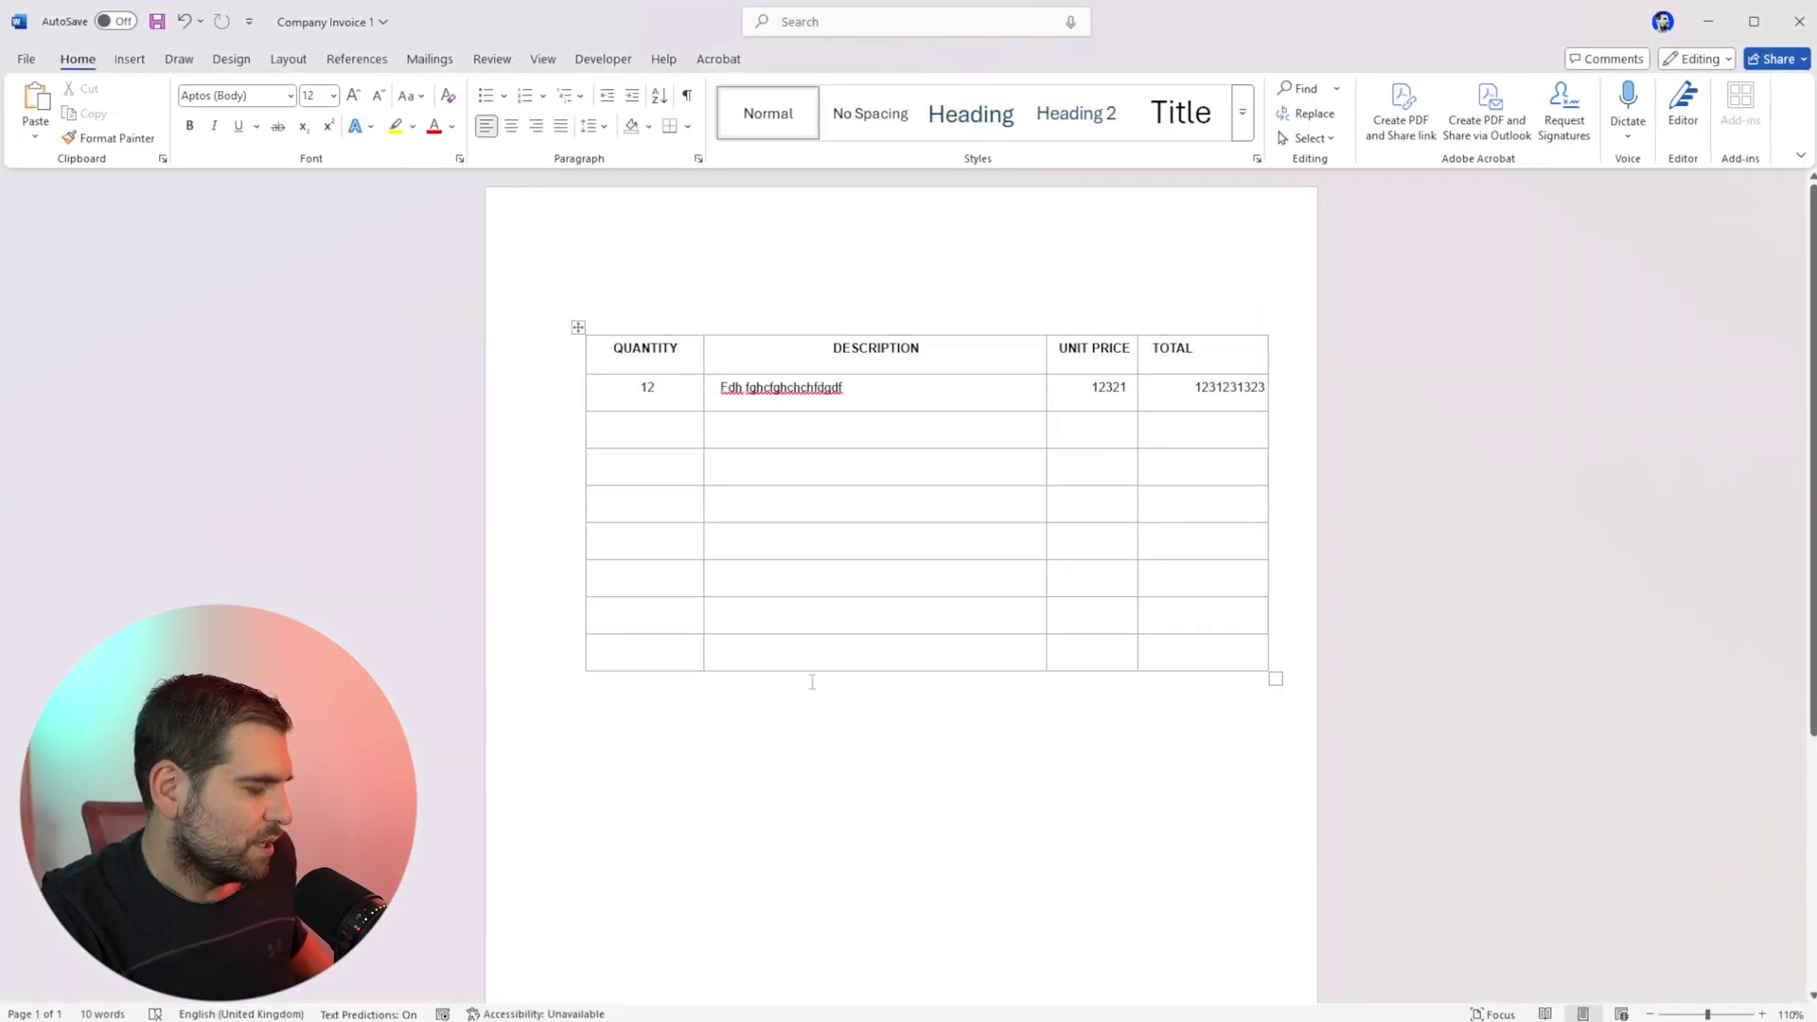
Undo three times to restore the company header, addresses, comments and salesperson table.
{"action": "key", "text": "ctrl+z"}
{"action": "key", "text": "ctrl+z"}
{"action": "key", "text": "ctrl+z"}
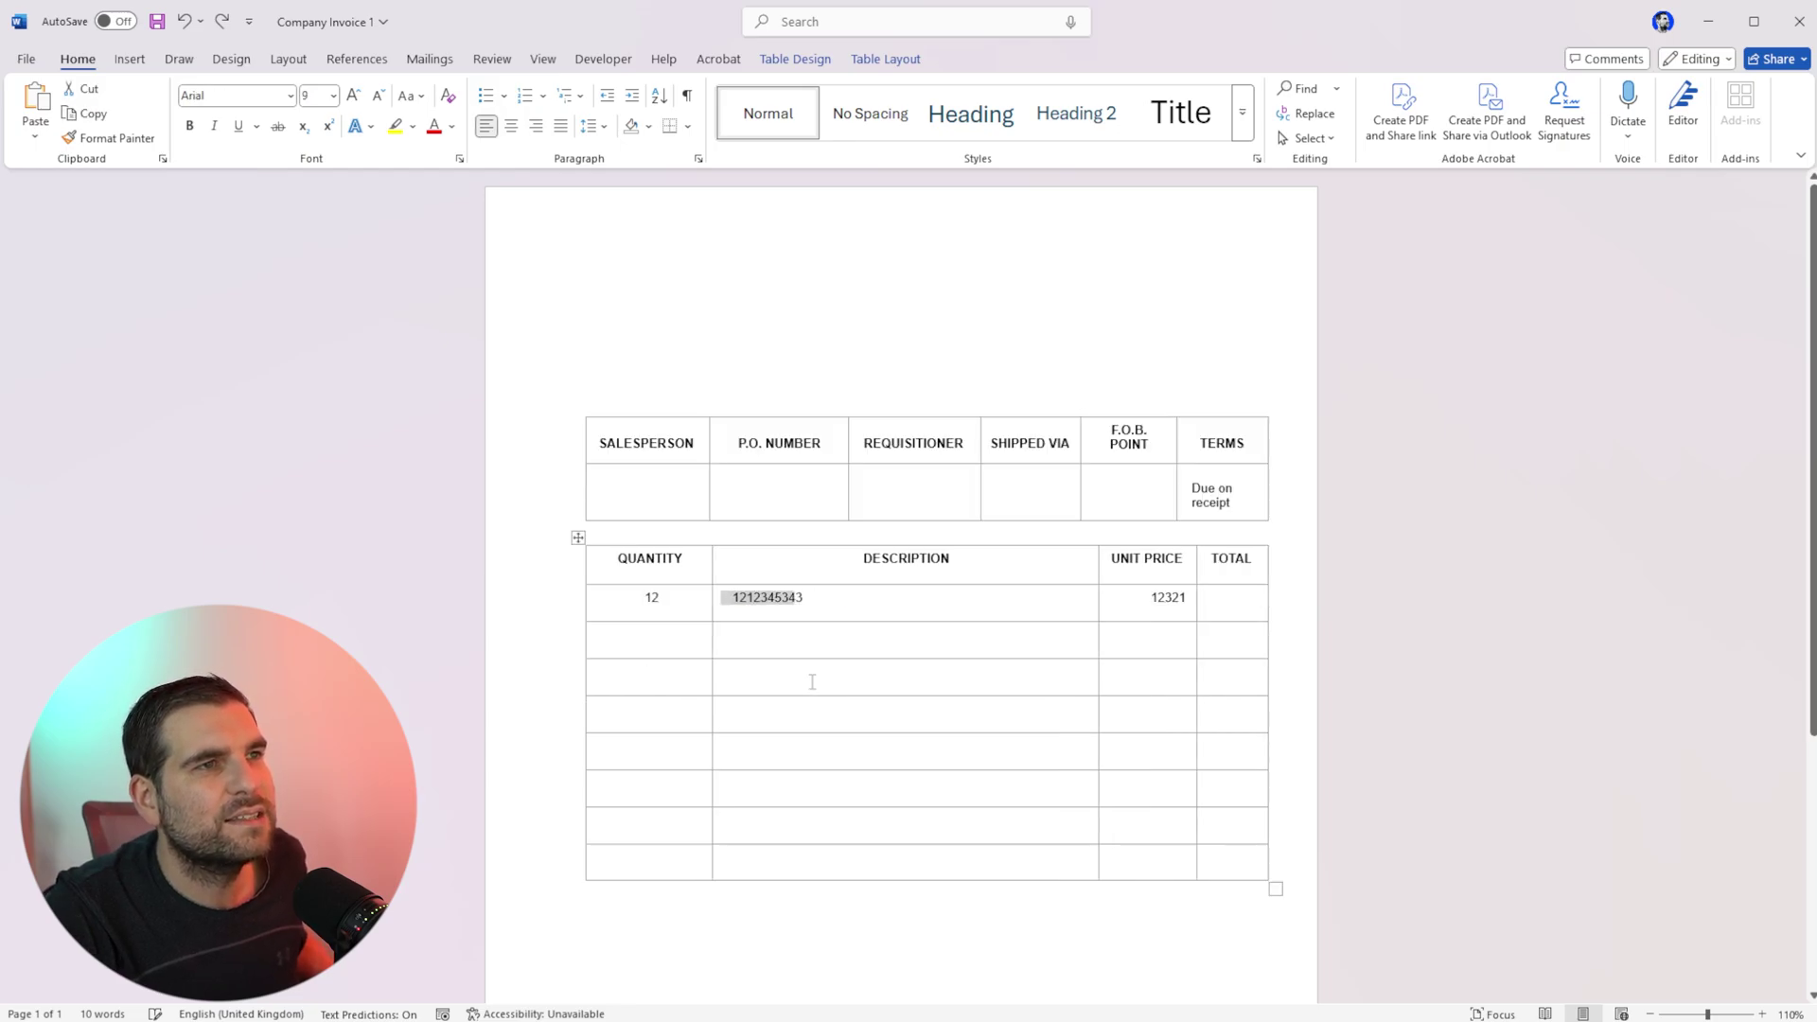
{"action": "key", "text": "ctrl+z"}
{"action": "key", "text": "ctrl+z"}
{"action": "key", "text": "ctrl+z"}
{"action": "key", "text": "ctrl+z"}
{"action": "key", "text": "ctrl+z"}
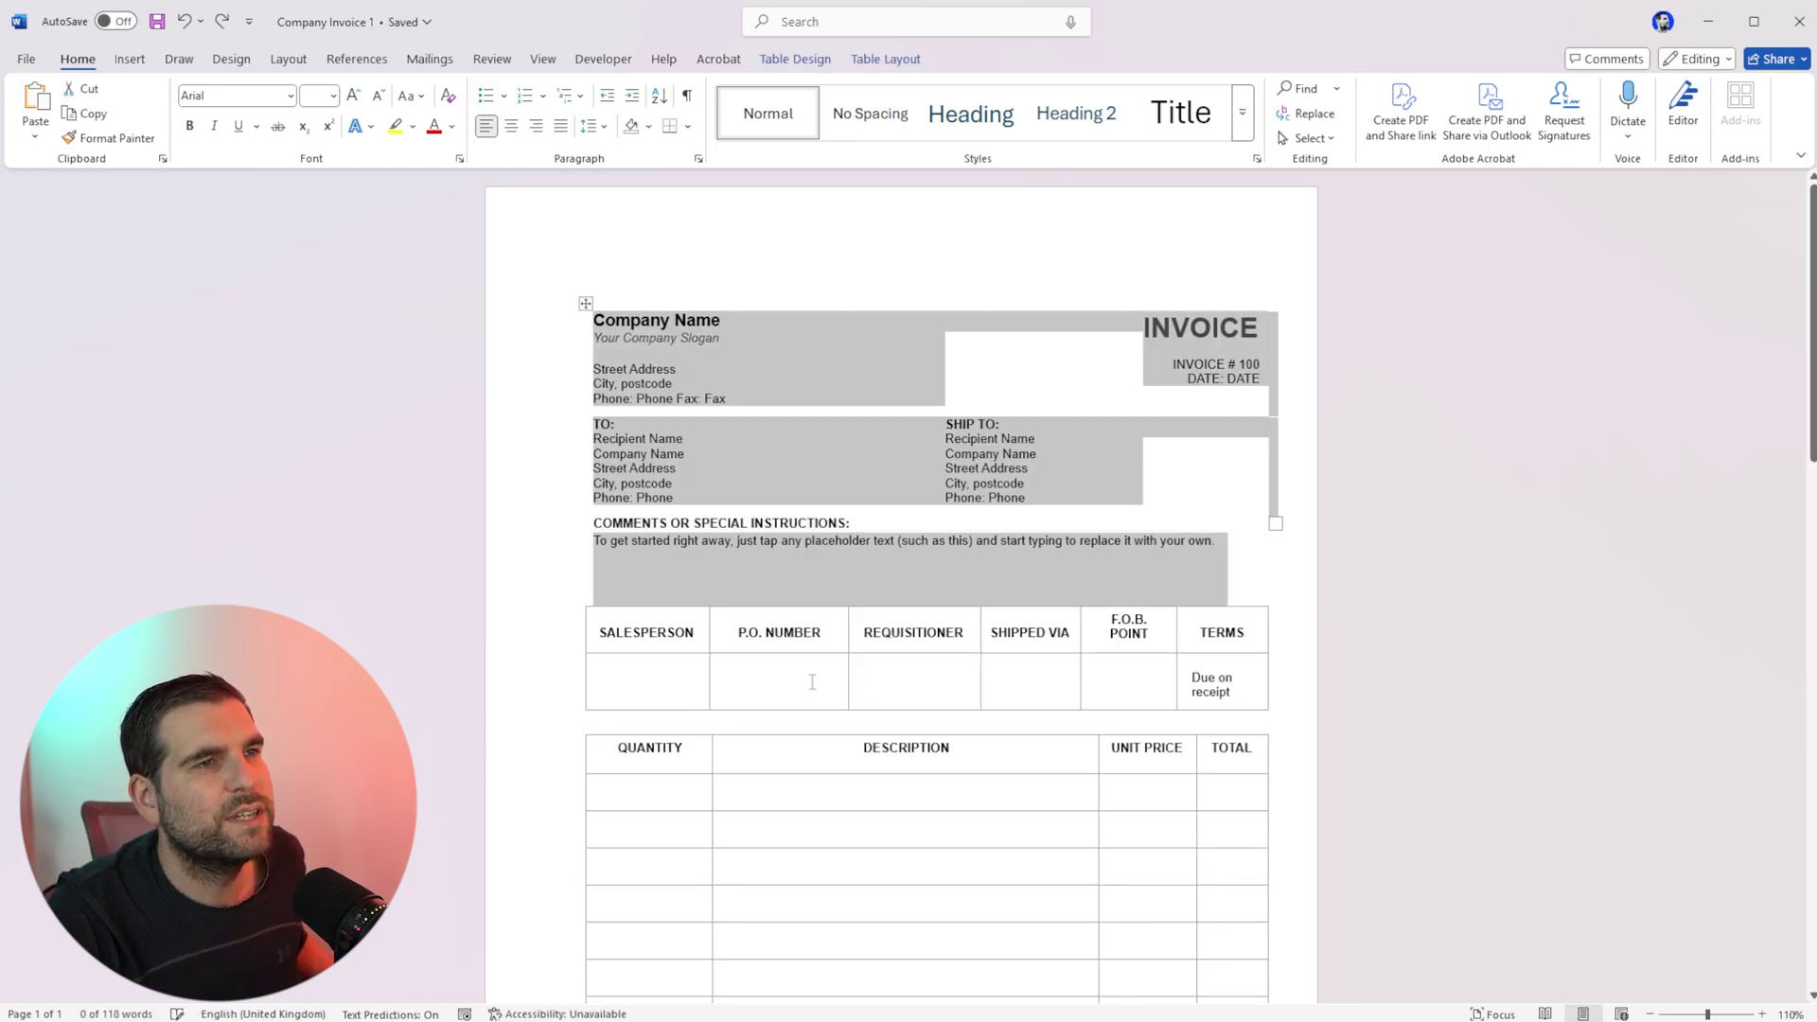
{"action": "key", "text": "ctrl+z"}
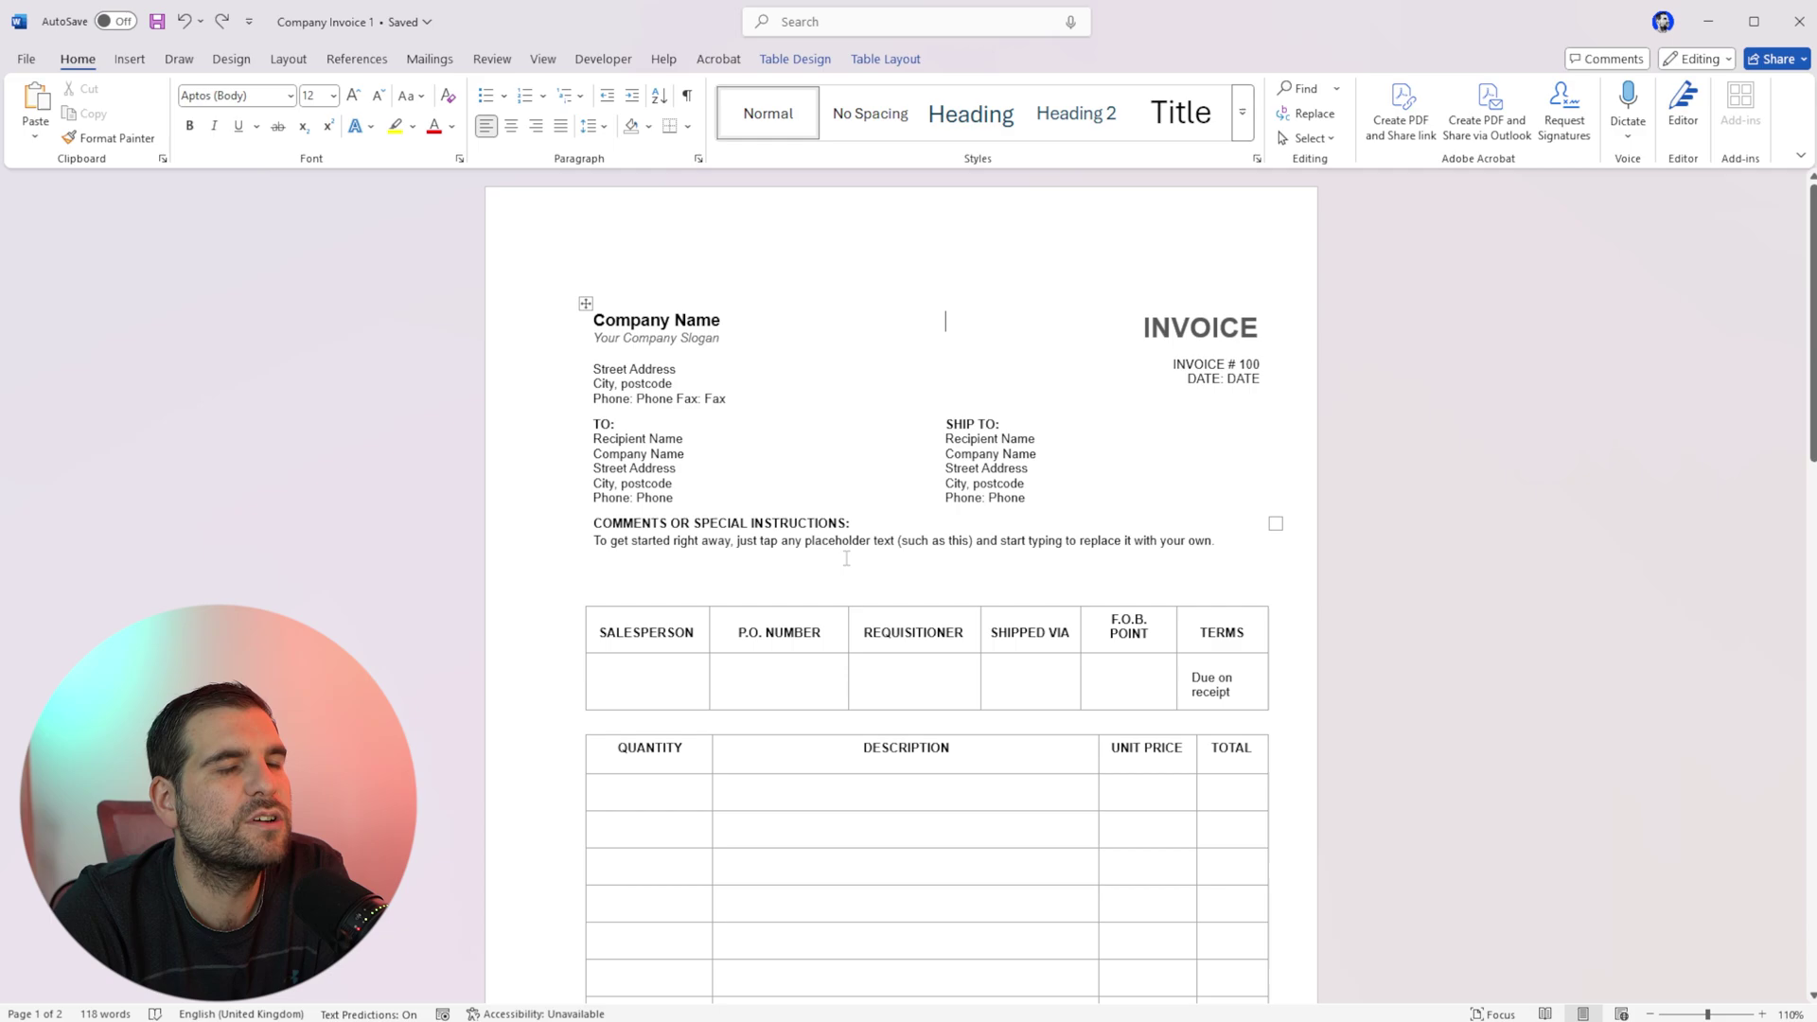
{"action": "scroll", "coordinate": [847, 558], "scroll_direction": "down", "scroll_amount": 2}
{"action": "scroll", "coordinate": [934, 389], "scroll_direction": "up", "scroll_amount": 2}
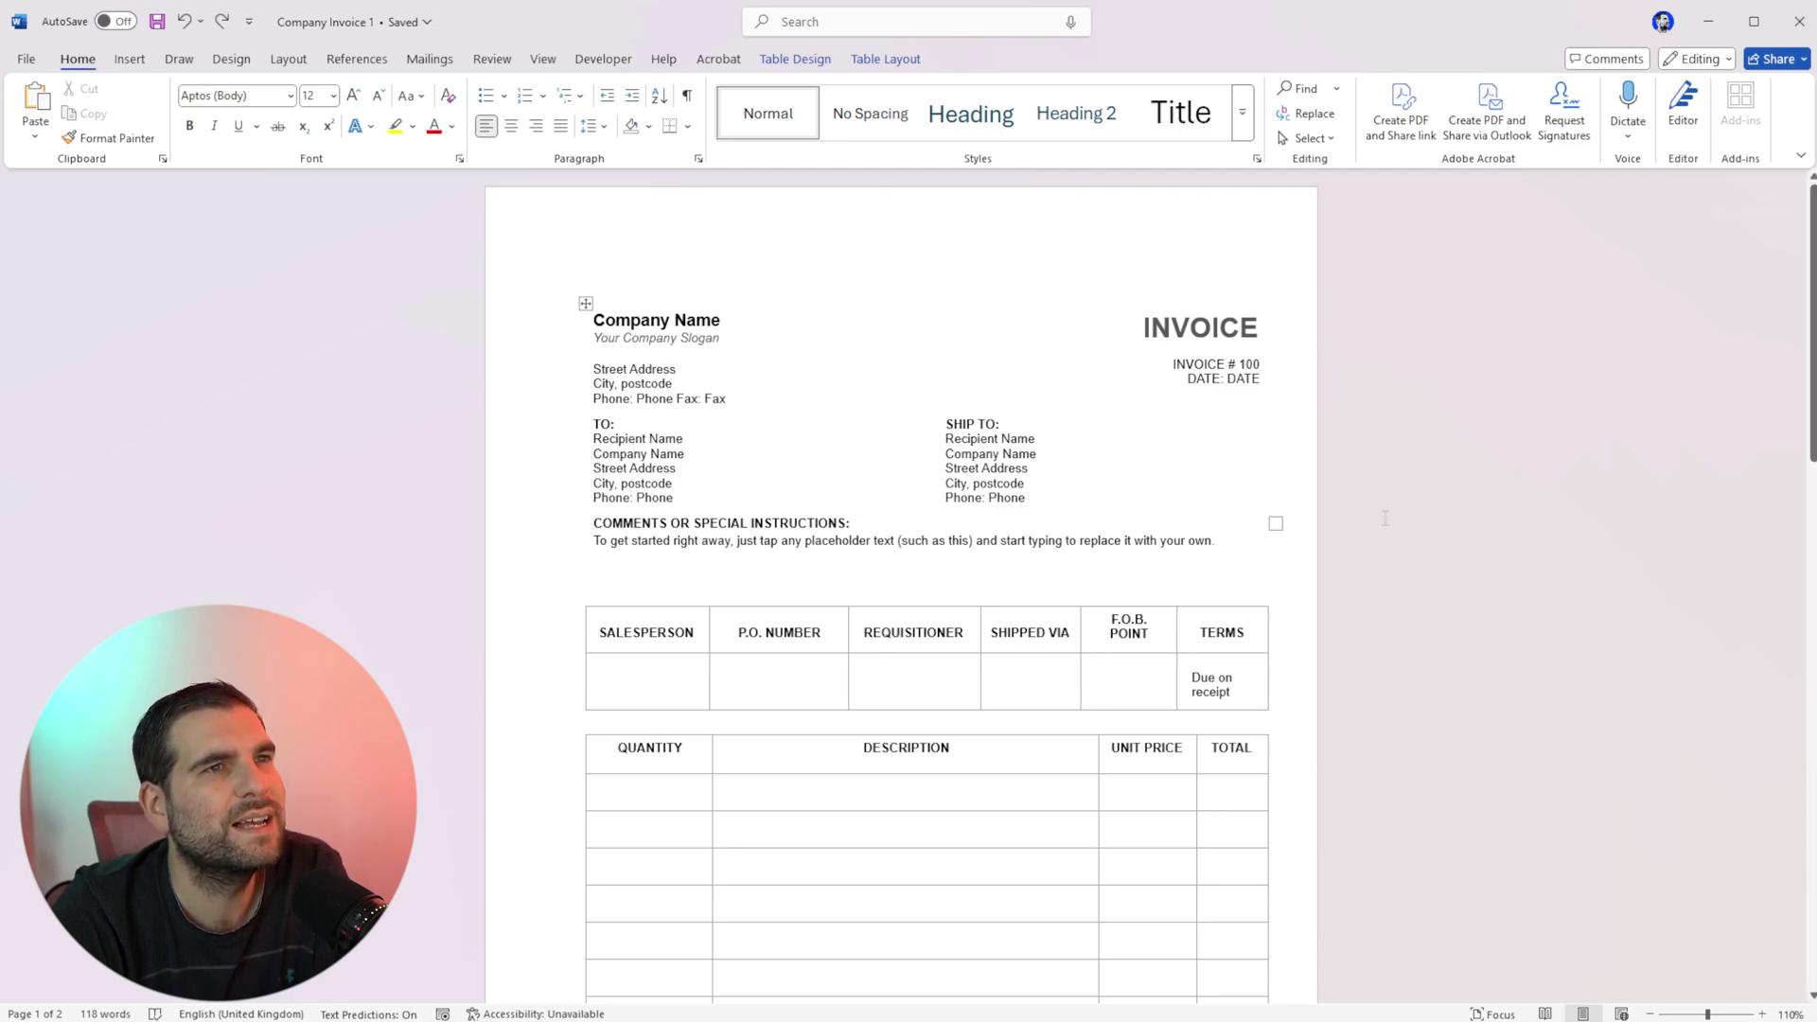
Save over Company Invoice 1 as Plain Text, accepting the Windows default encoding.
{"action": "left_click", "coordinate": [26, 58]}
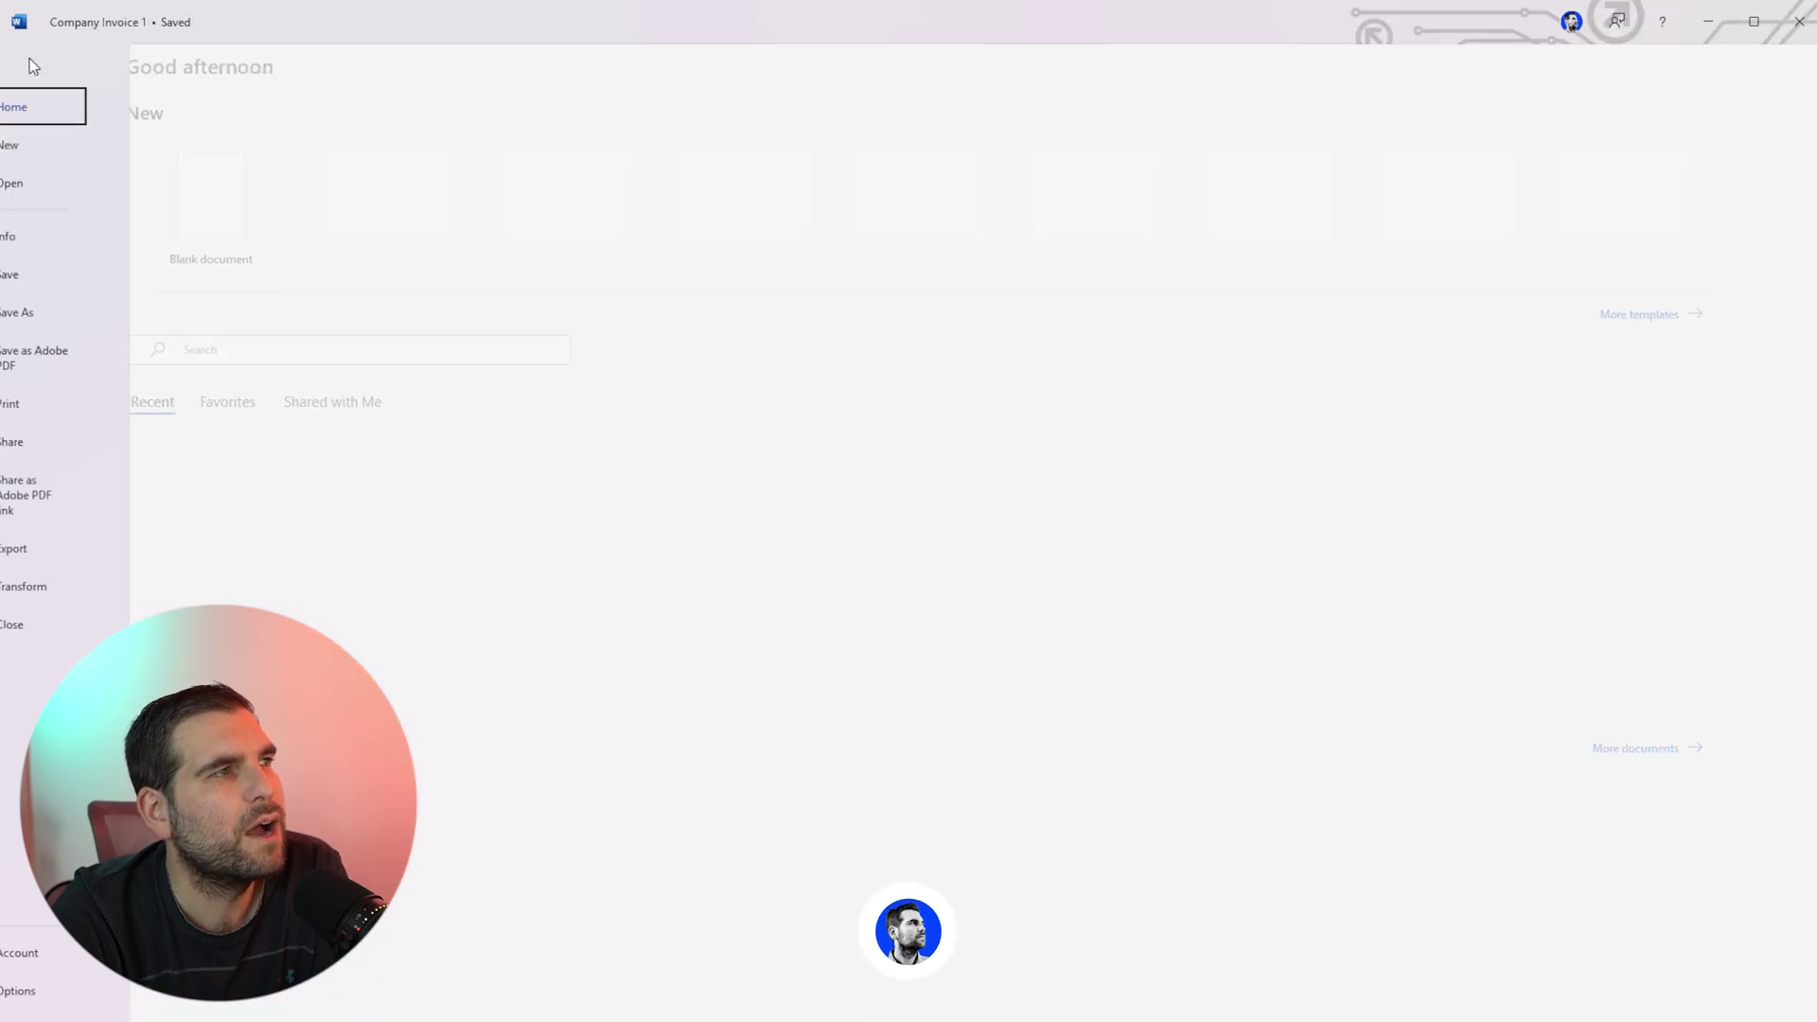
{"action": "left_click", "coordinate": [53, 316]}
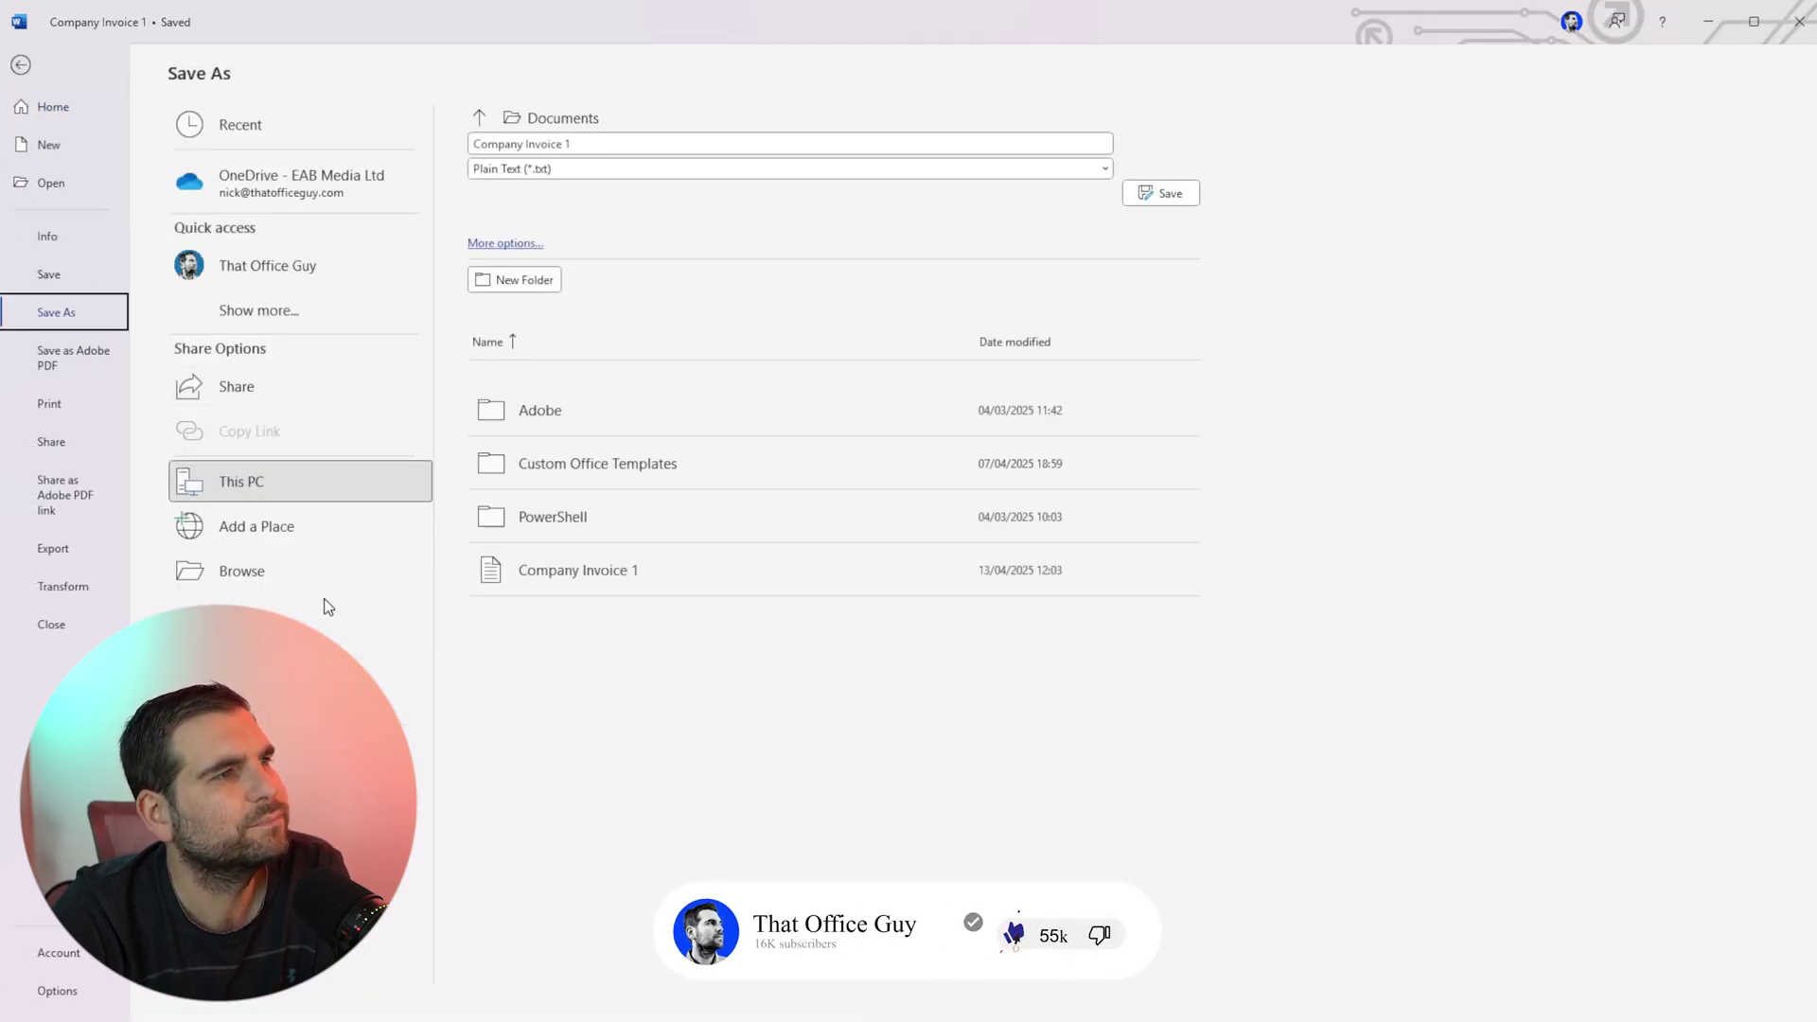
{"action": "left_click", "coordinate": [254, 575]}
{"action": "left_click", "coordinate": [237, 572]}
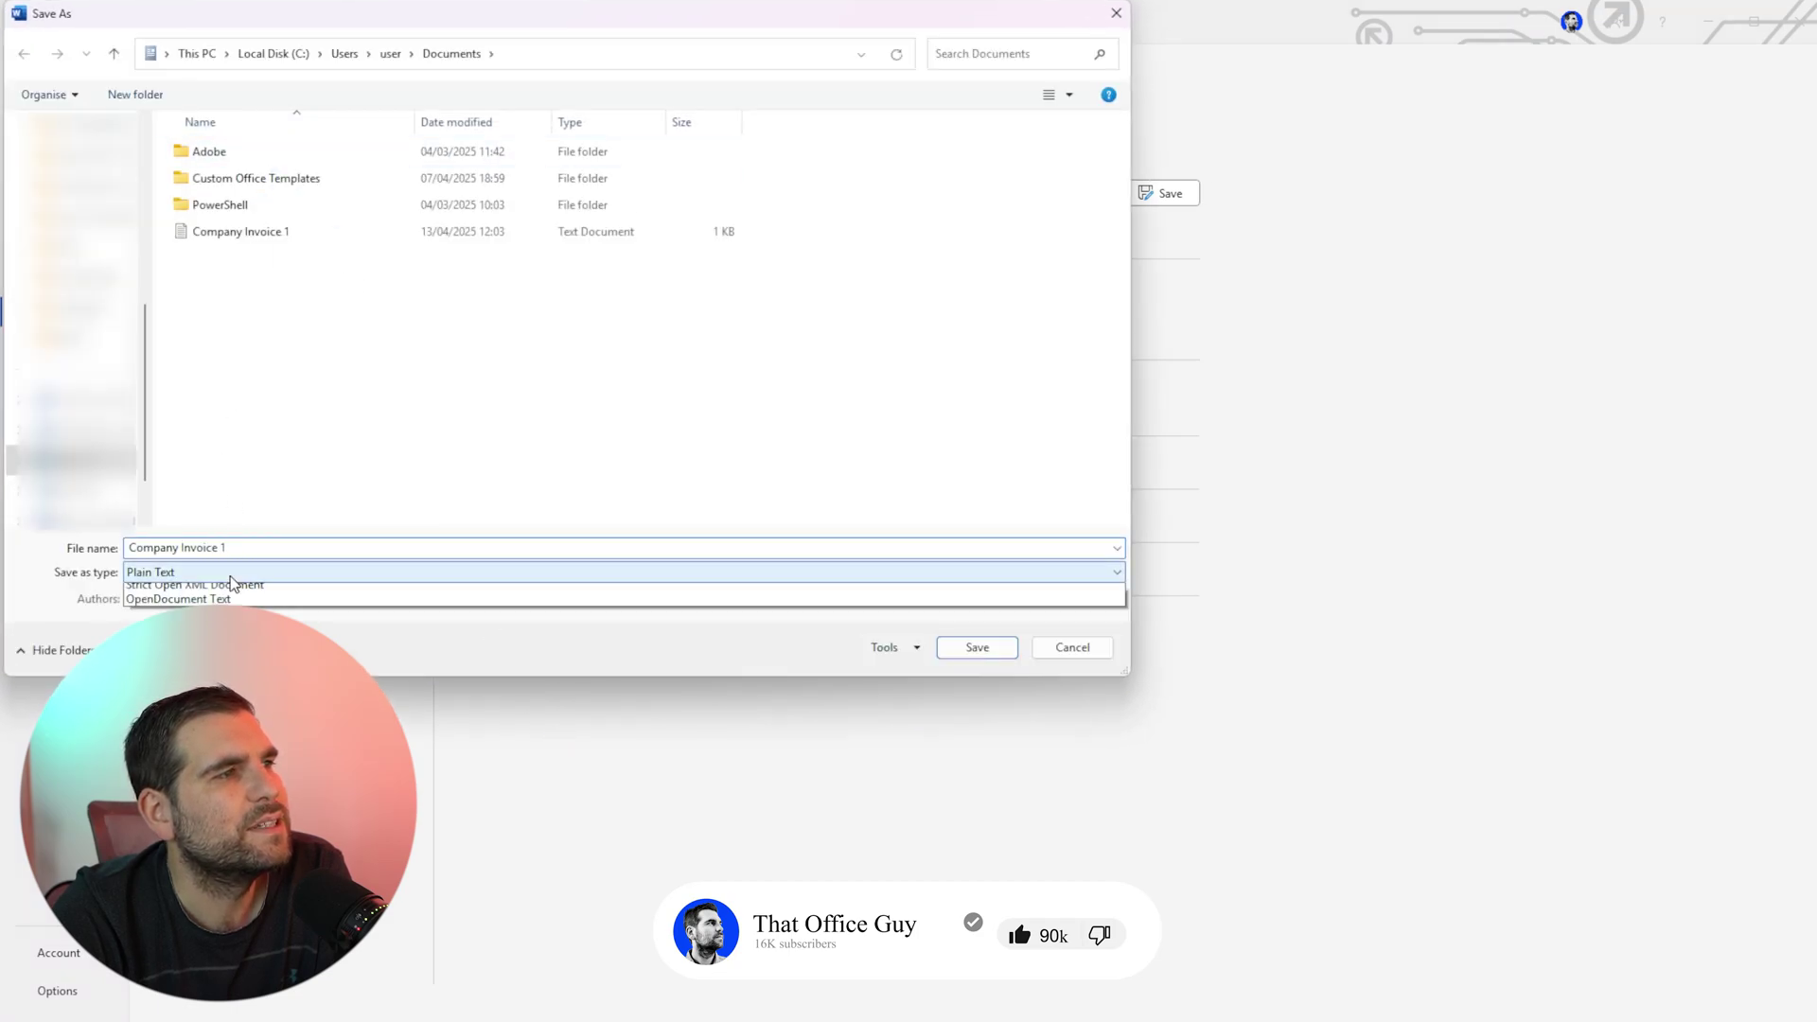
{"action": "left_click", "coordinate": [236, 762]}
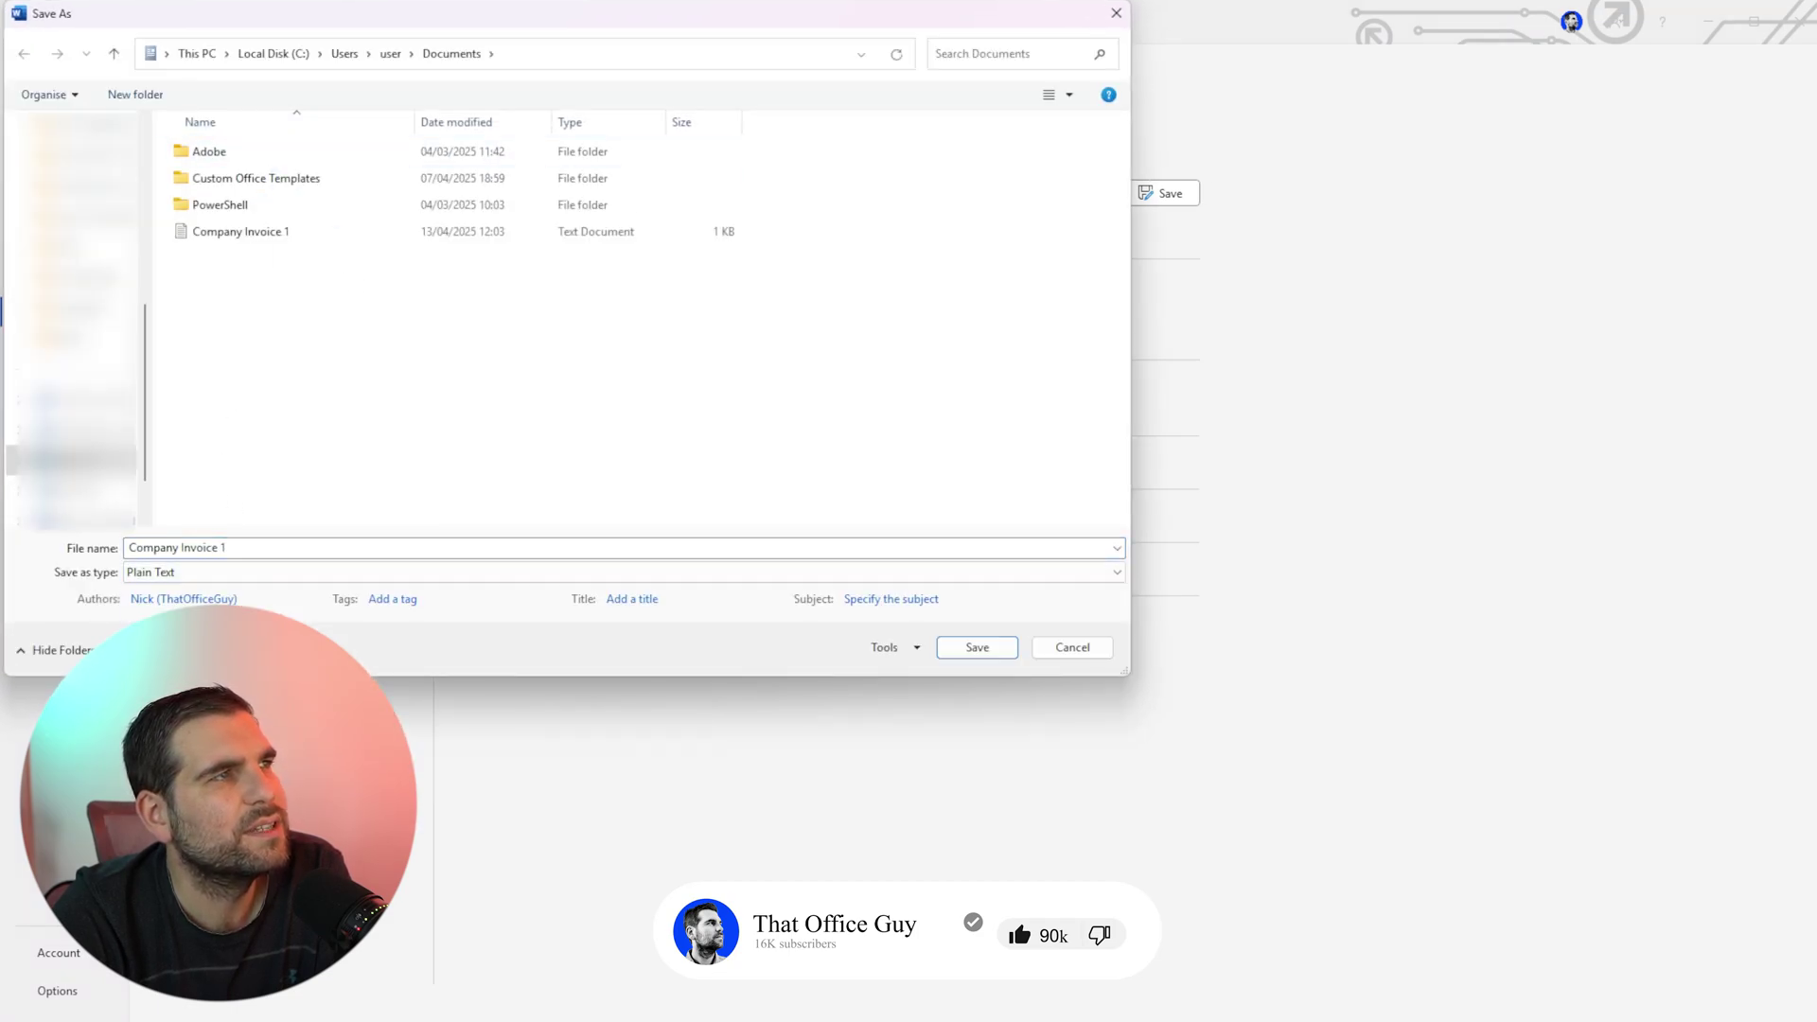
{"action": "left_click", "coordinate": [237, 241]}
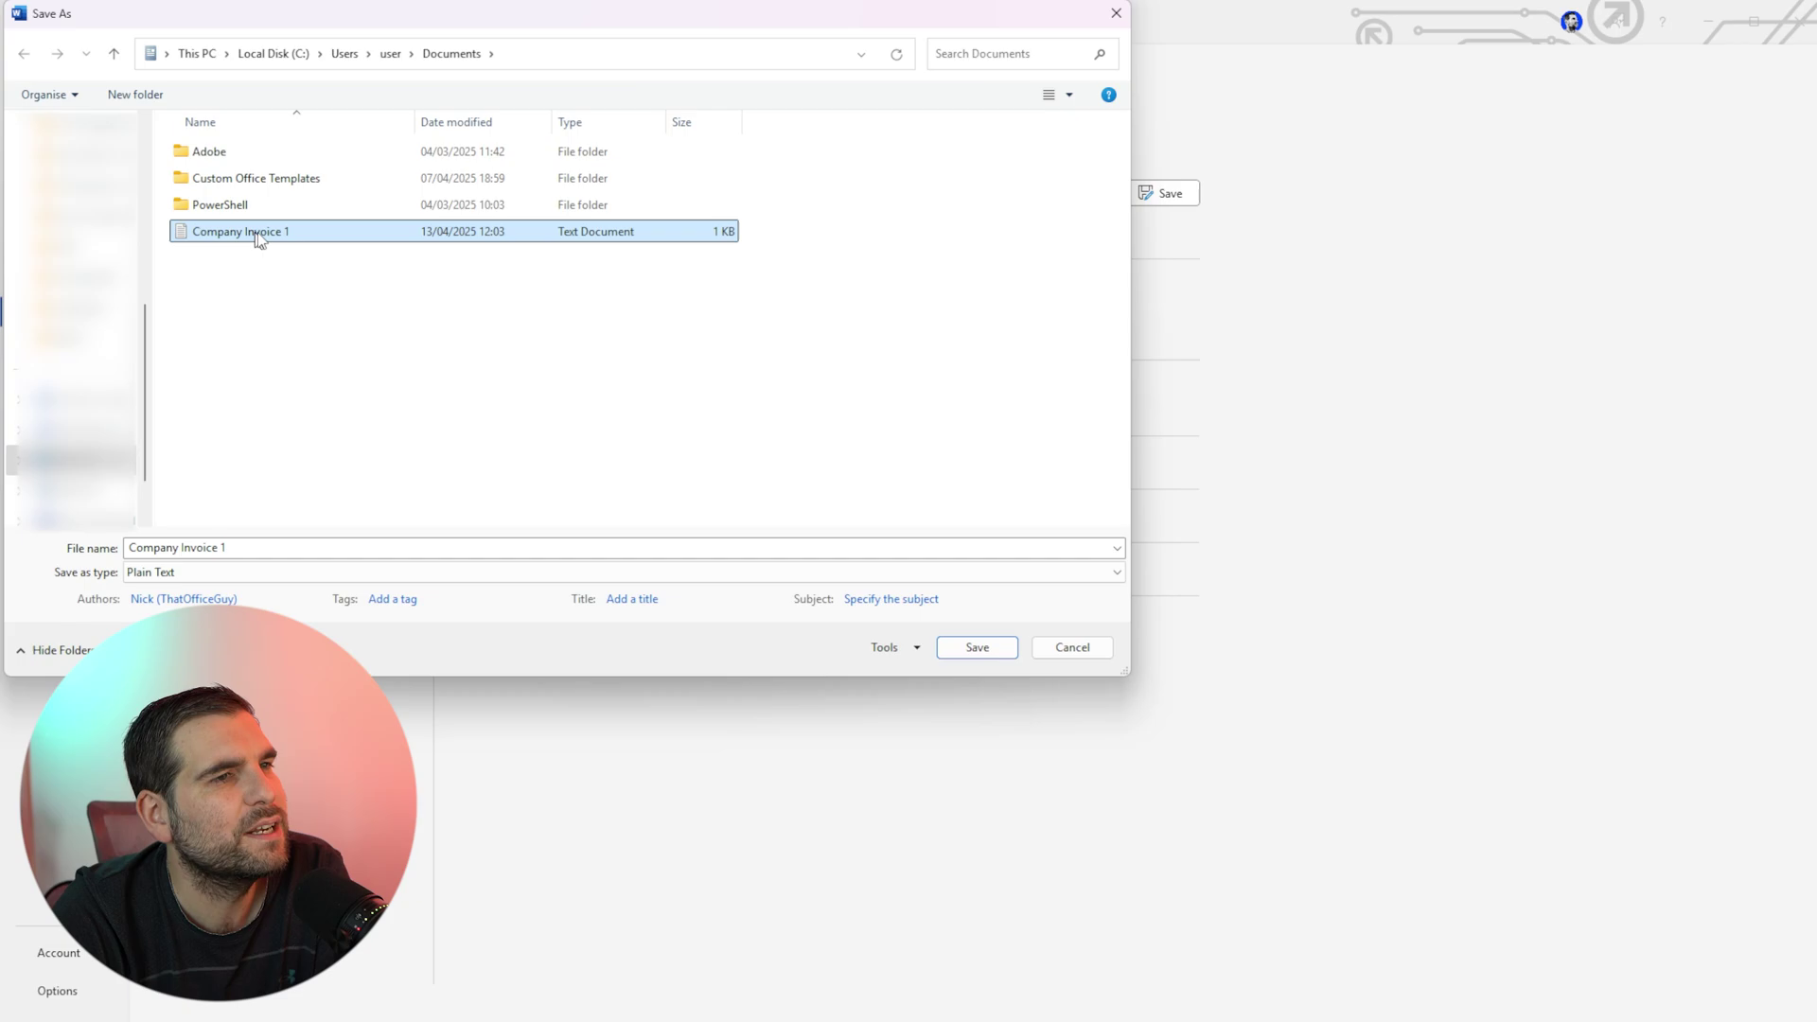
{"action": "left_click", "coordinate": [976, 647]}
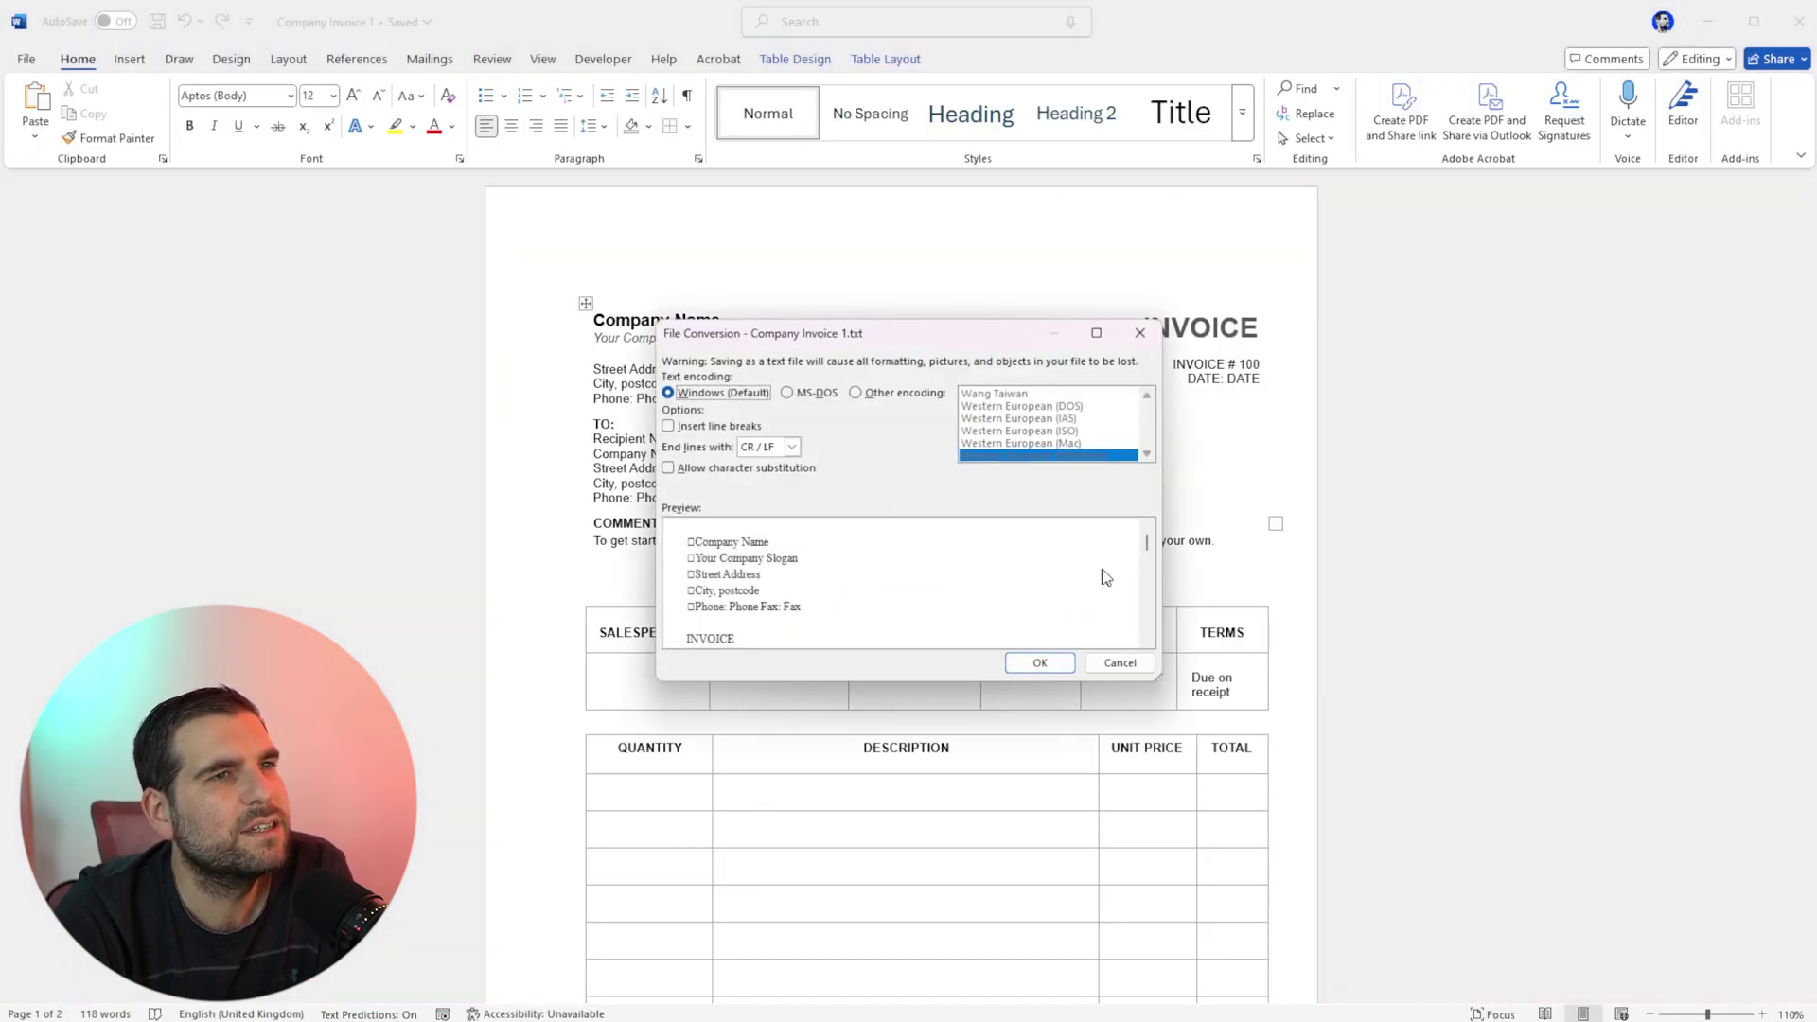
{"action": "left_click_drag", "start_coordinate": [1148, 542], "coordinate": [1161, 508]}
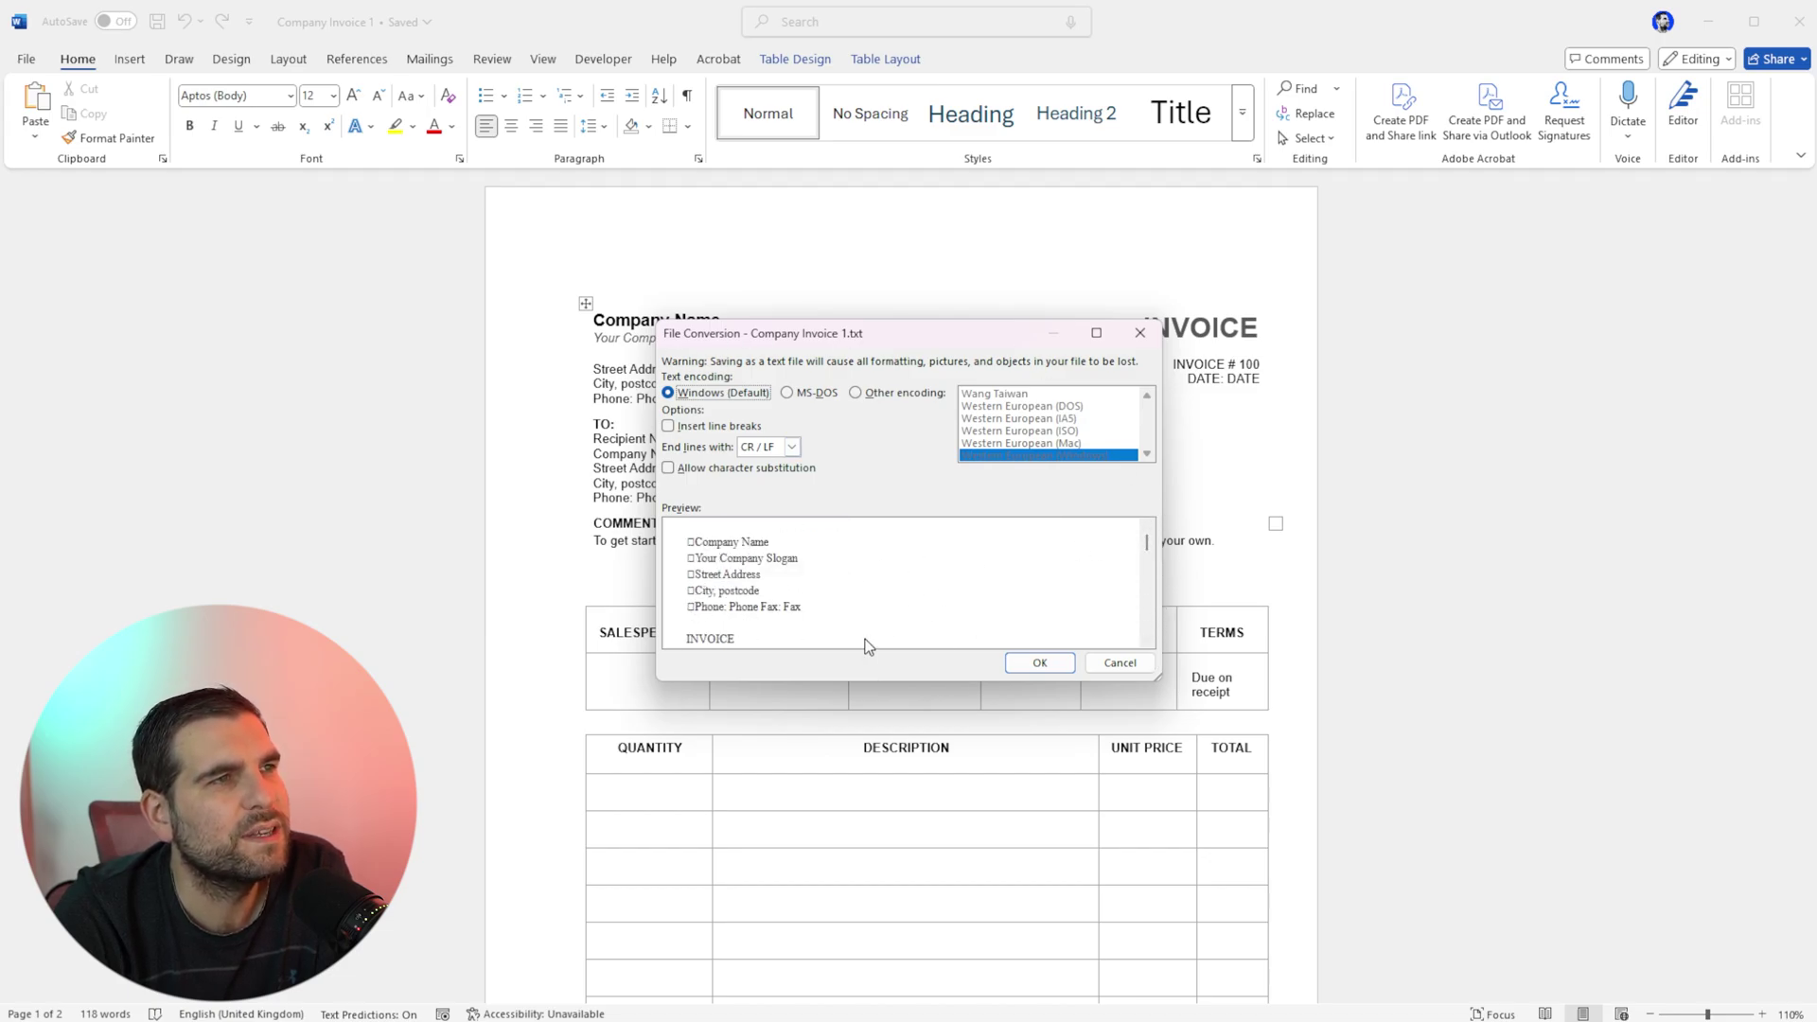
{"action": "left_click", "coordinate": [1040, 664]}
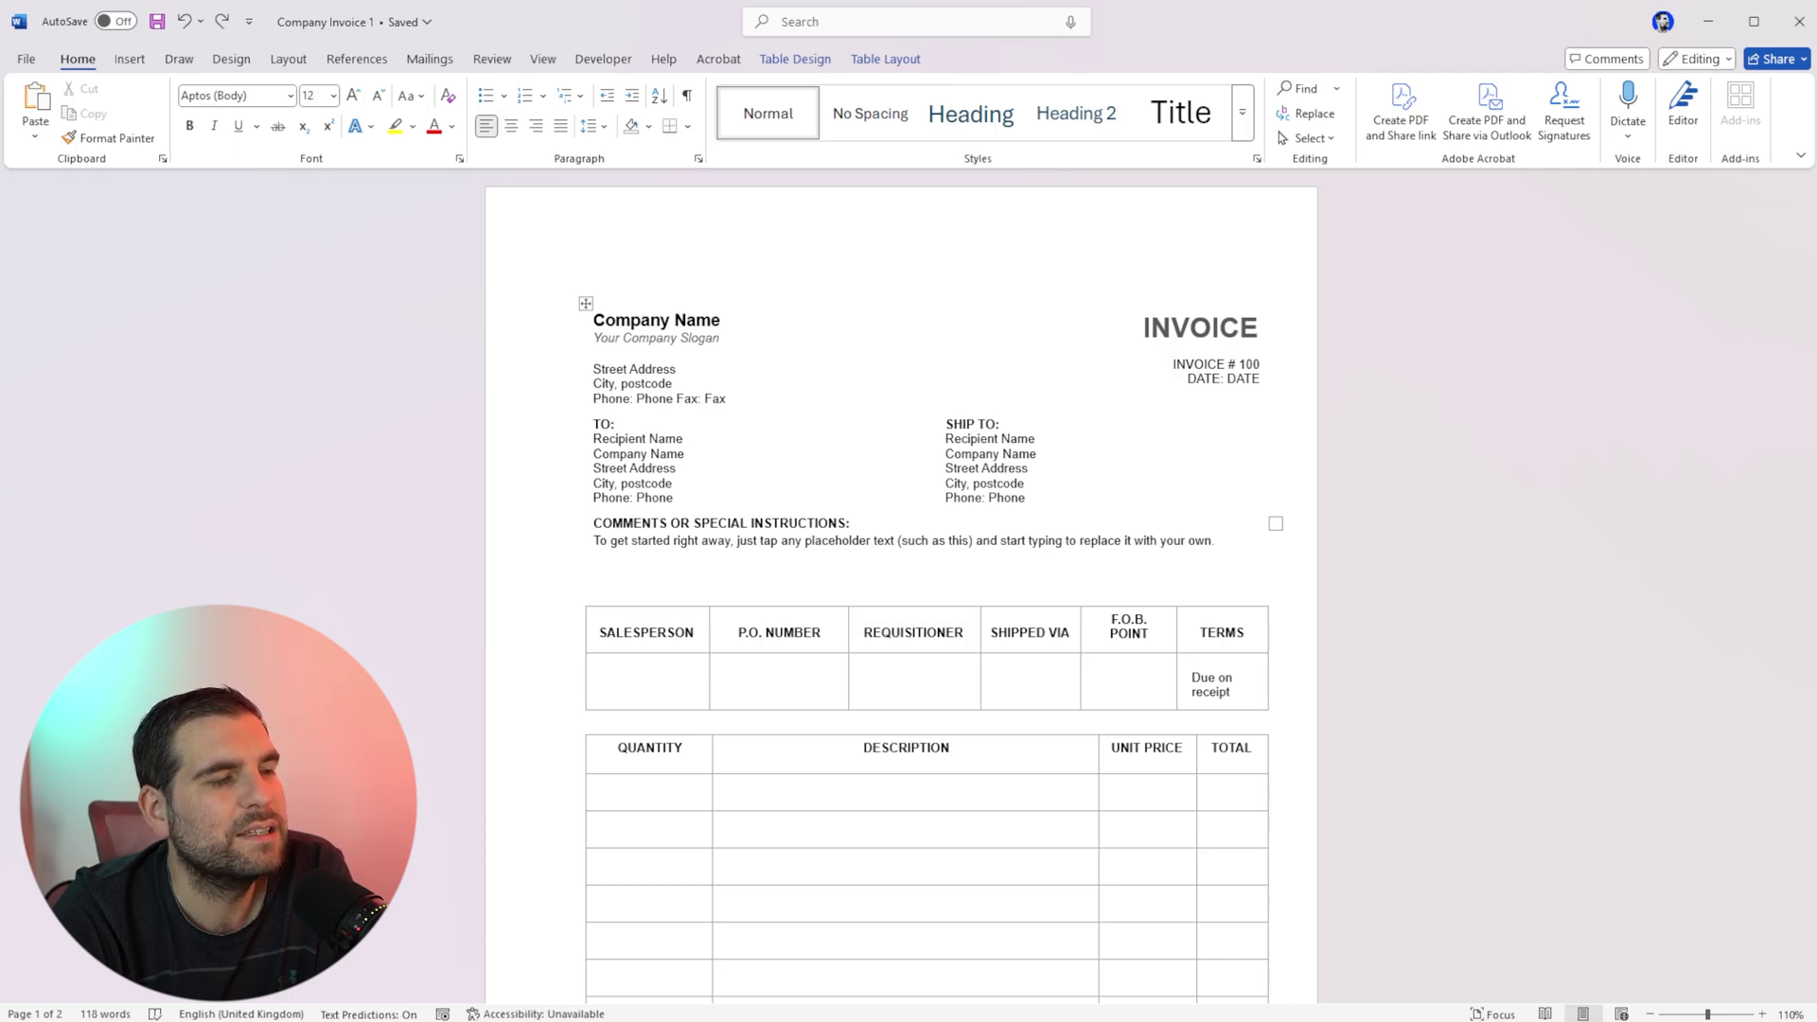
Import Company Invoice 1.txt into Excel using Data > From Text/CSV.
{"action": "key", "text": "alt+Tab"}
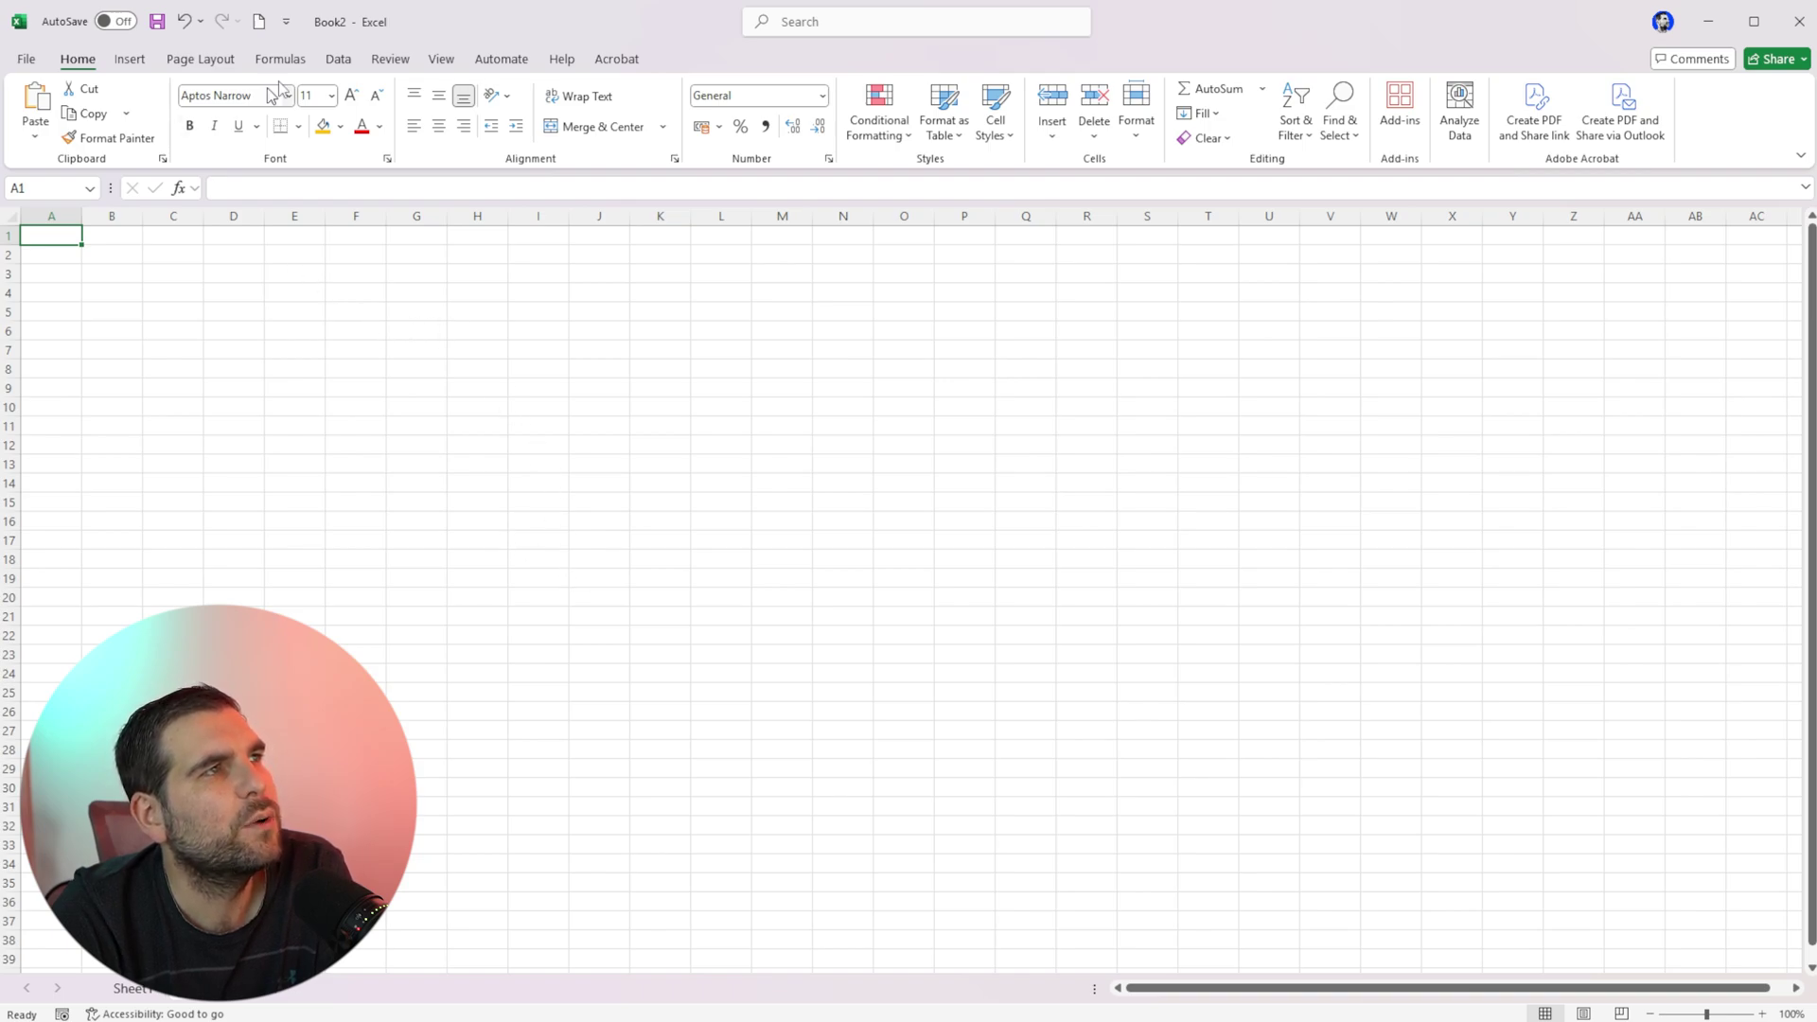
{"action": "left_click", "coordinate": [341, 59]}
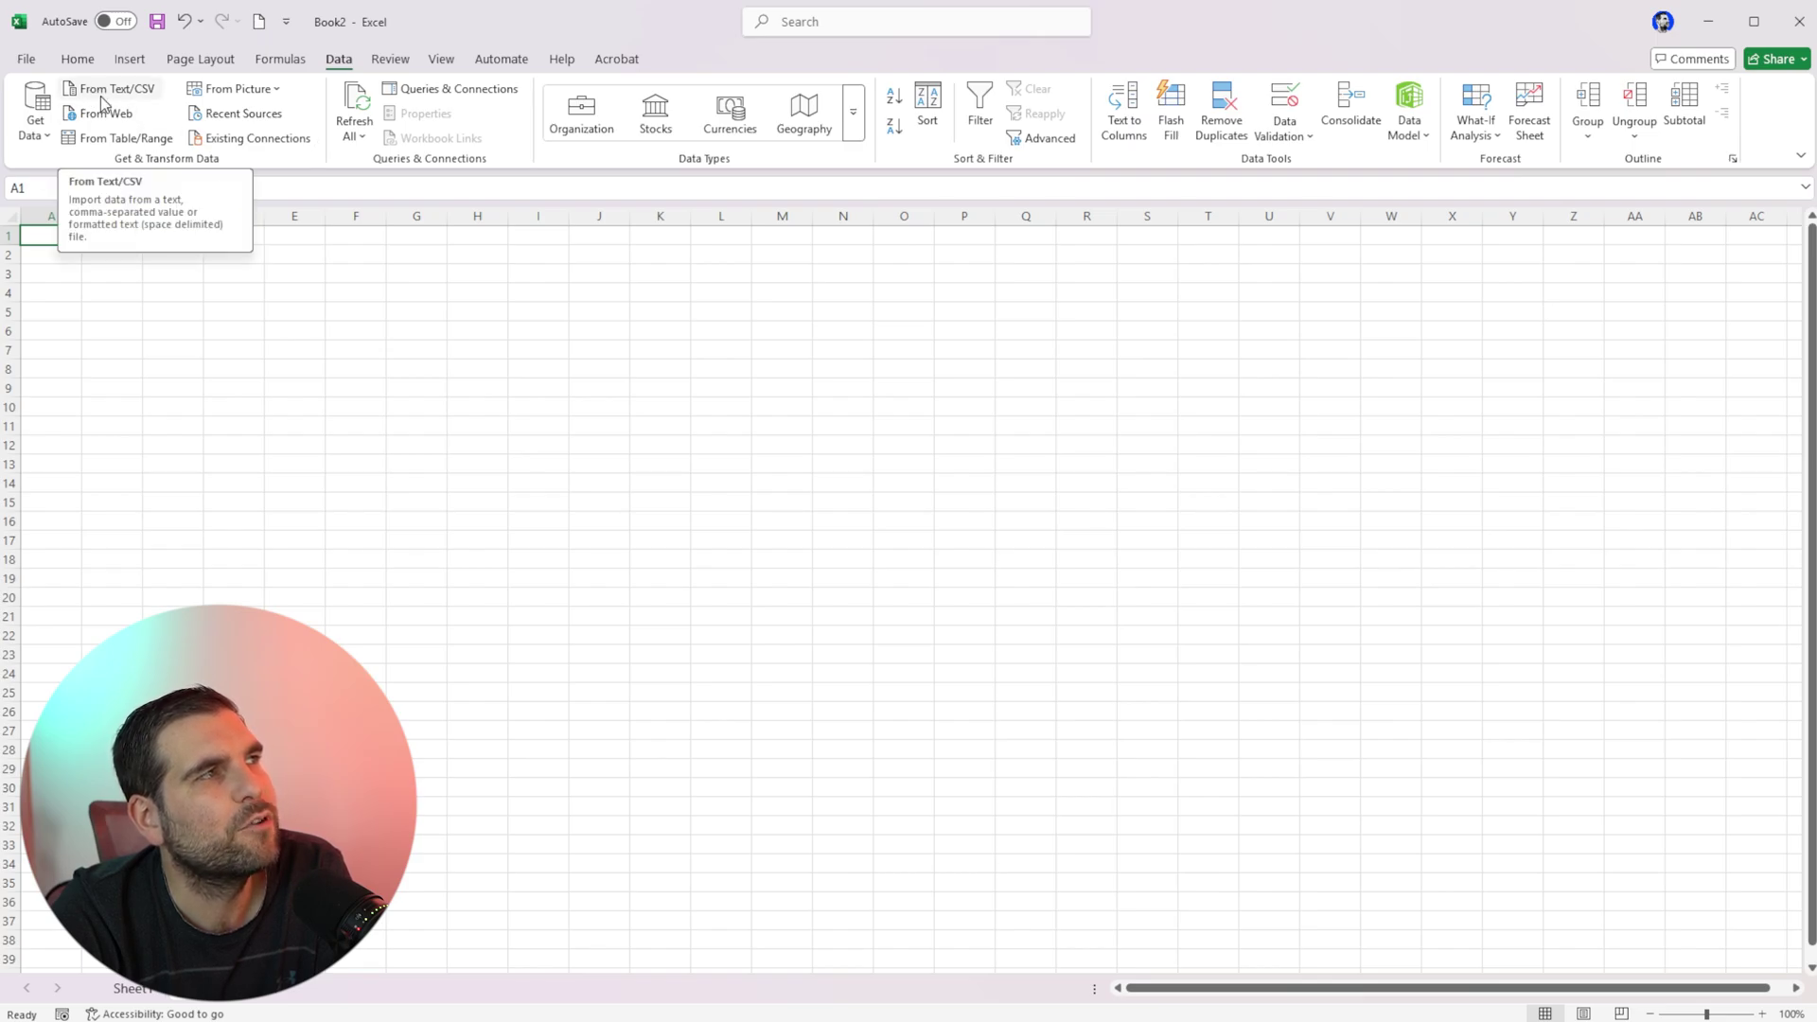
{"action": "left_click", "coordinate": [145, 91]}
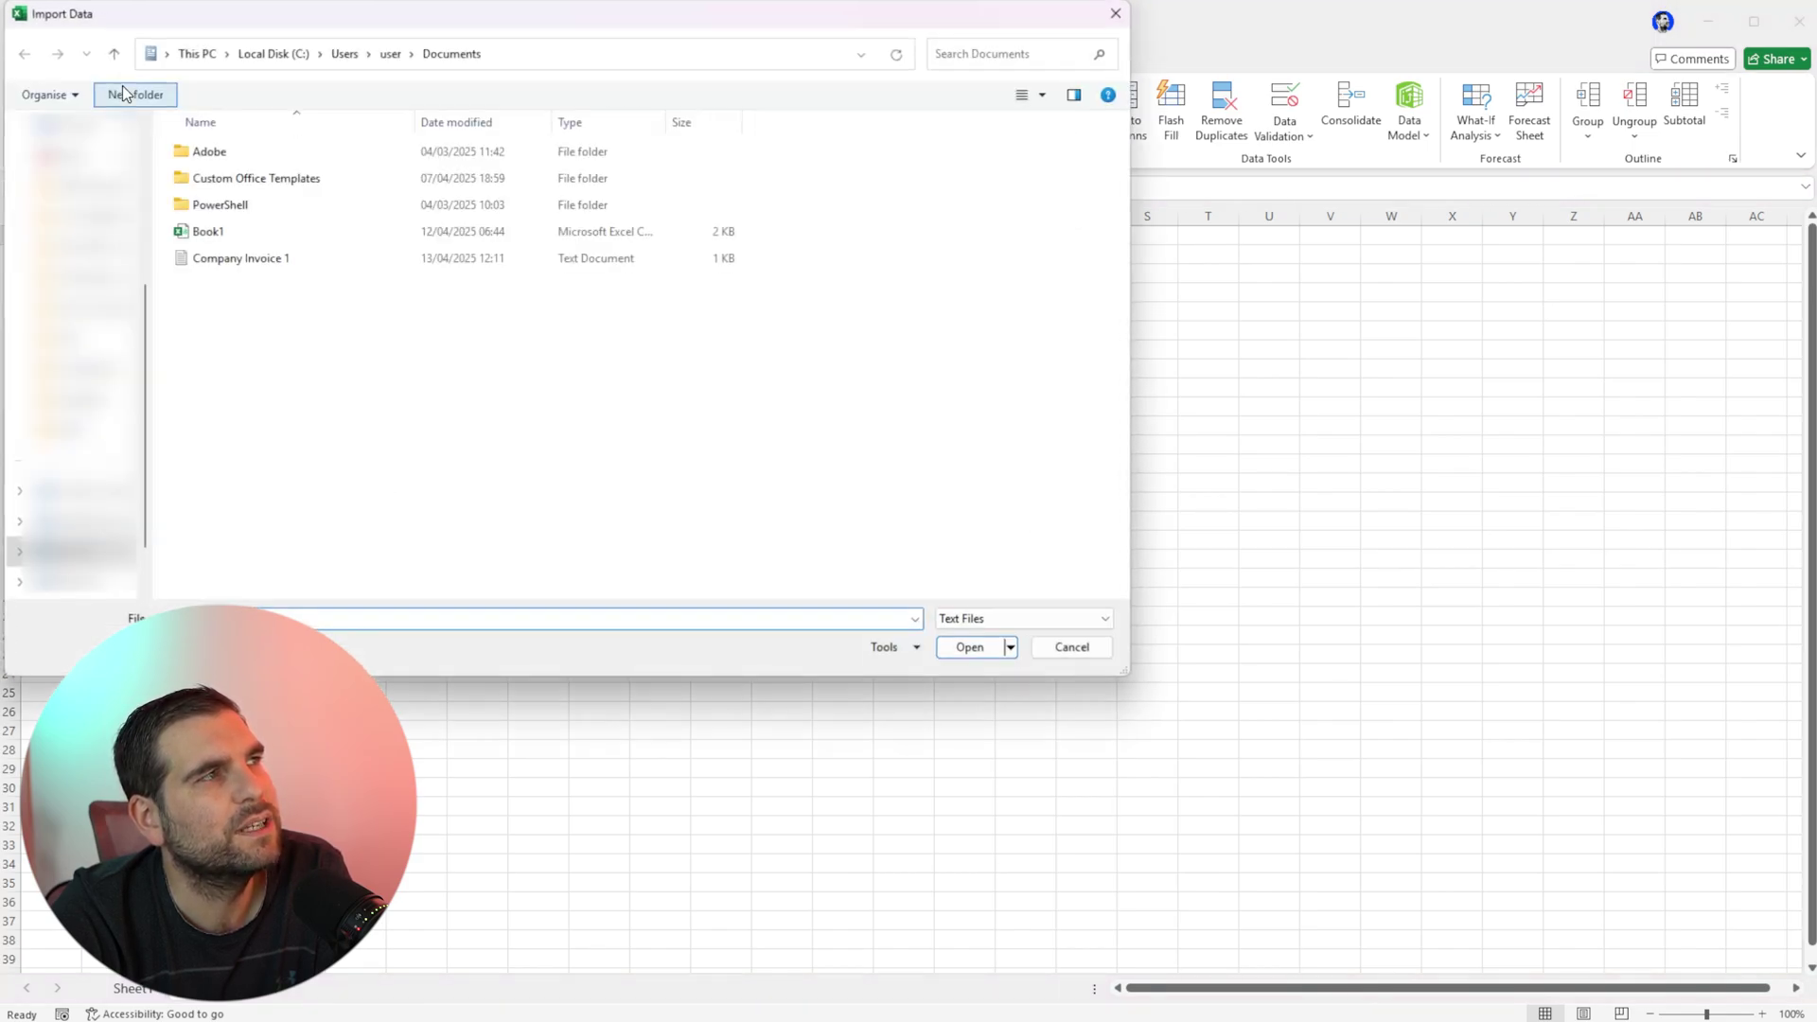
{"action": "left_click", "coordinate": [227, 261]}
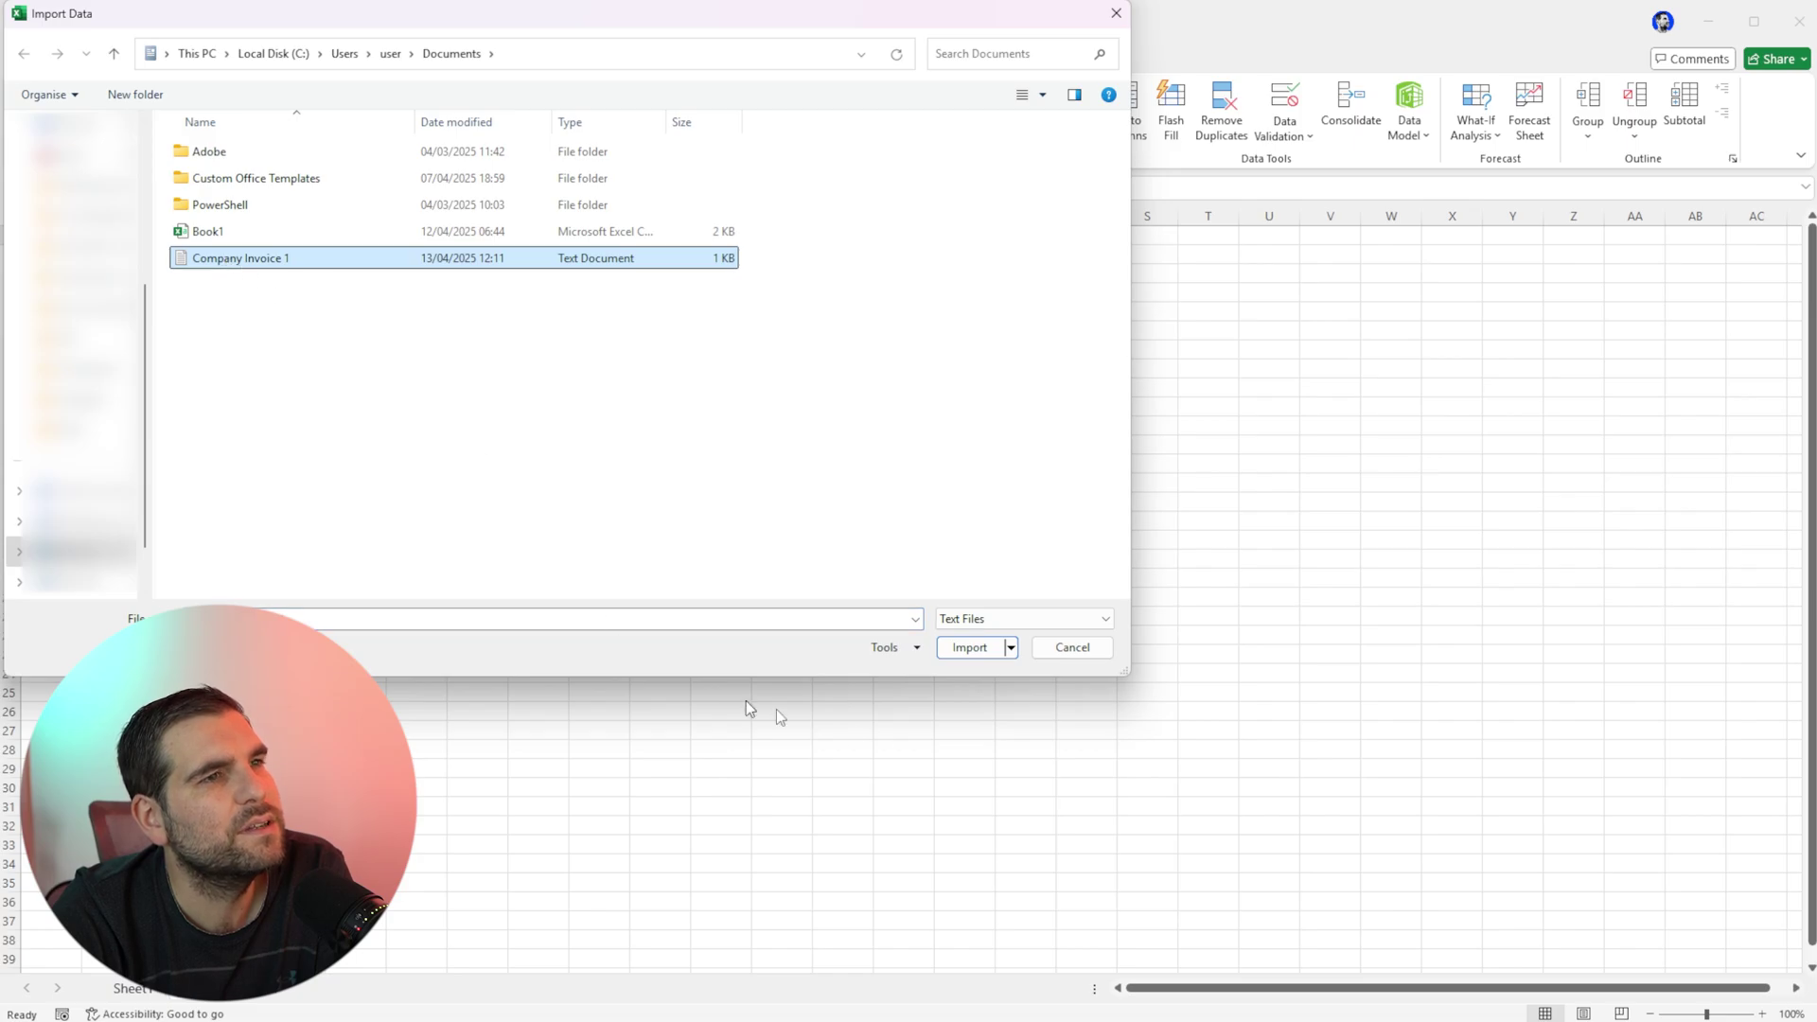
{"action": "left_click", "coordinate": [965, 652]}
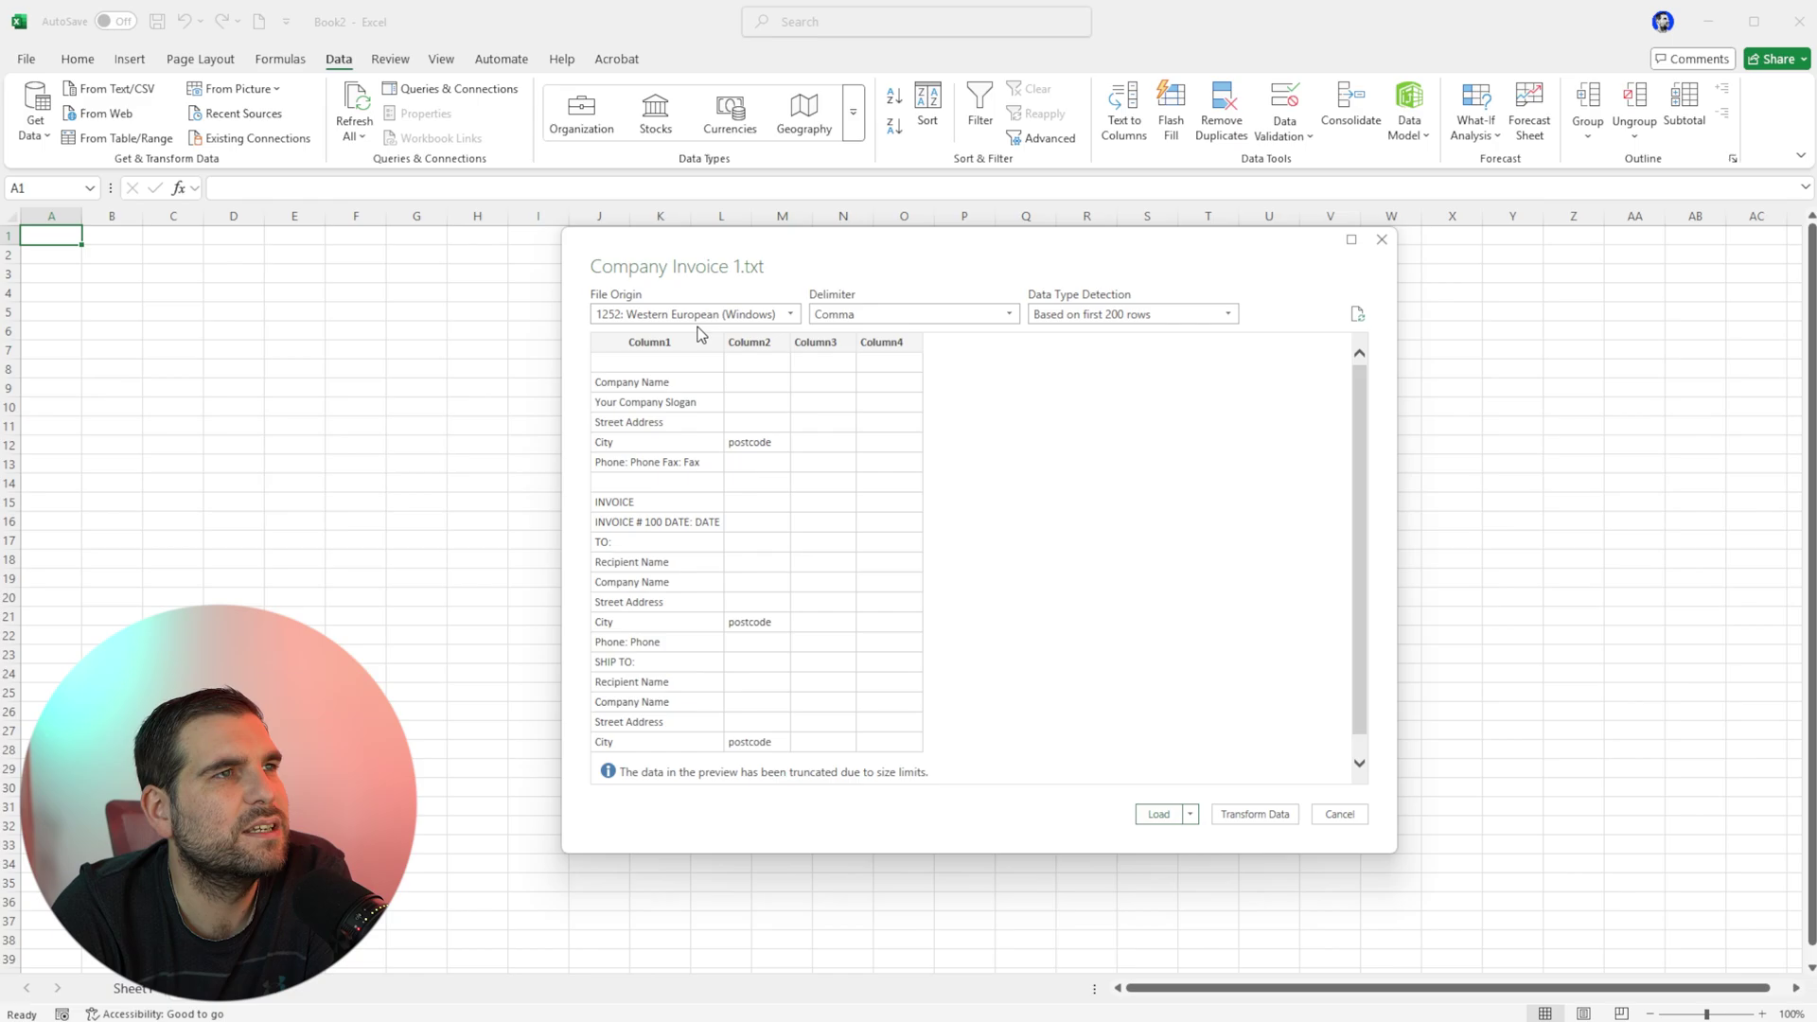
{"action": "scroll", "coordinate": [1013, 540], "scroll_direction": "down", "scroll_amount": 1}
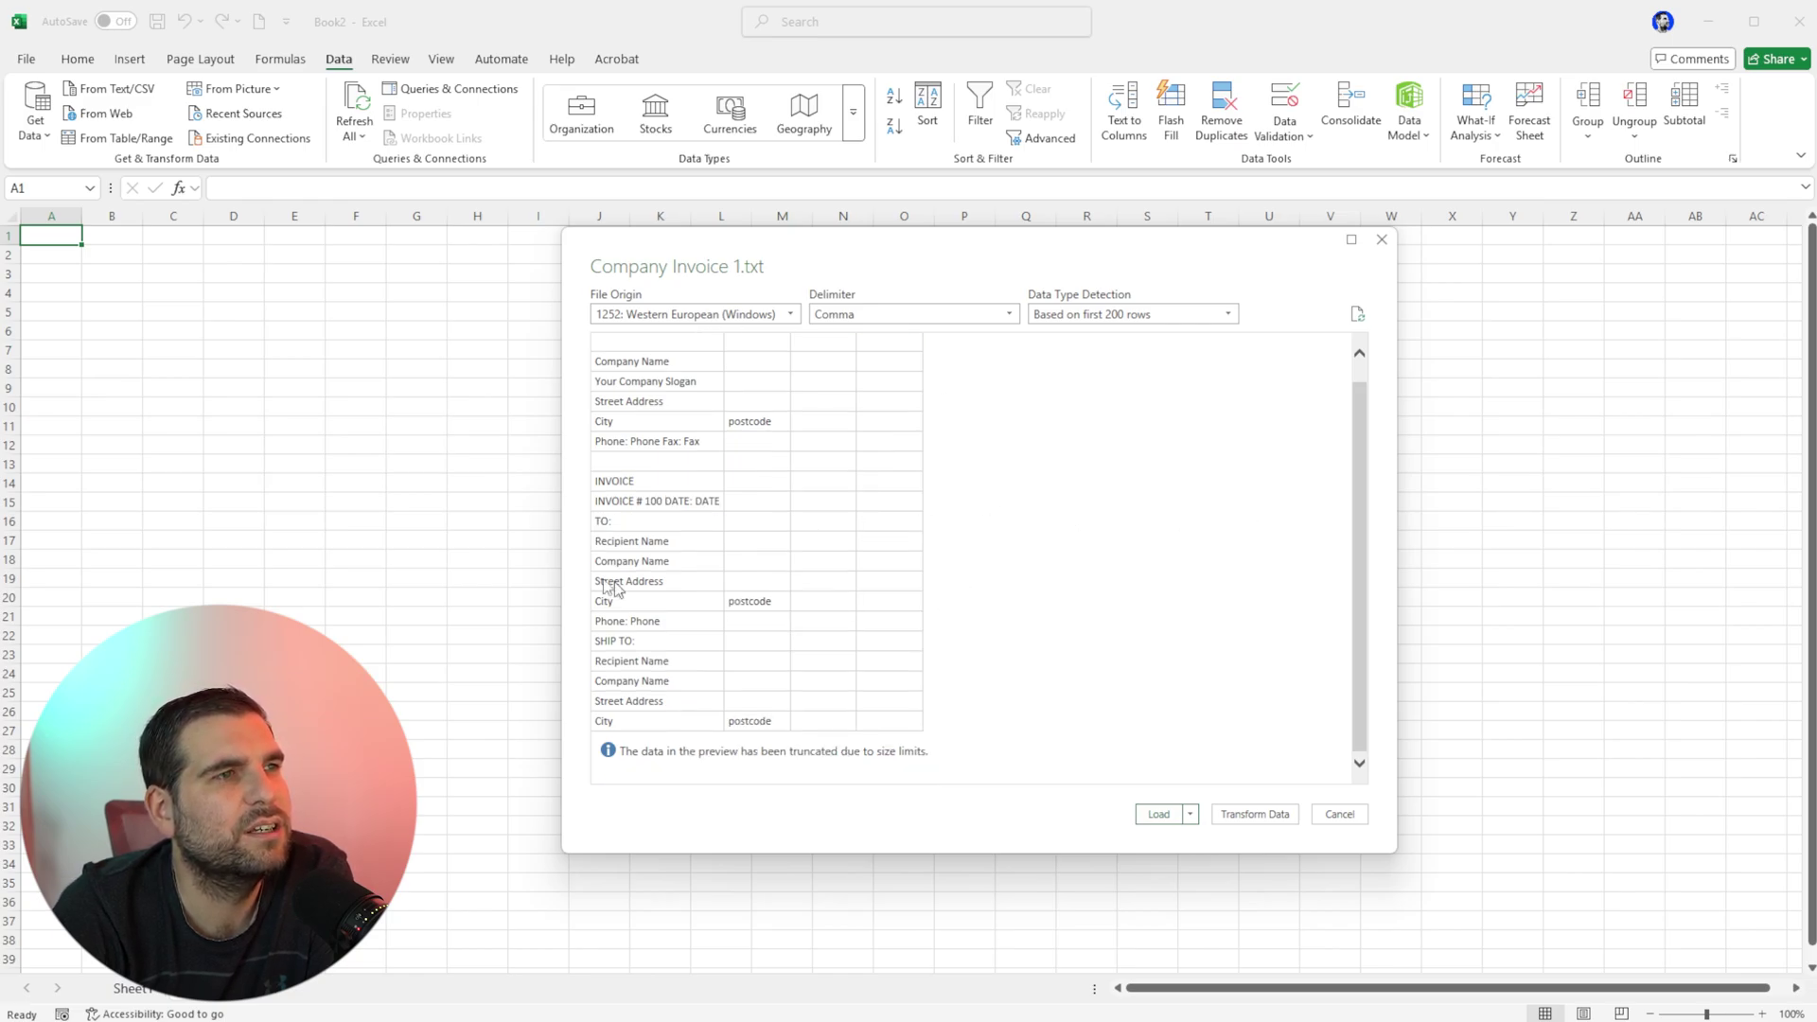
{"action": "scroll", "coordinate": [818, 488], "scroll_direction": "up", "scroll_amount": 1}
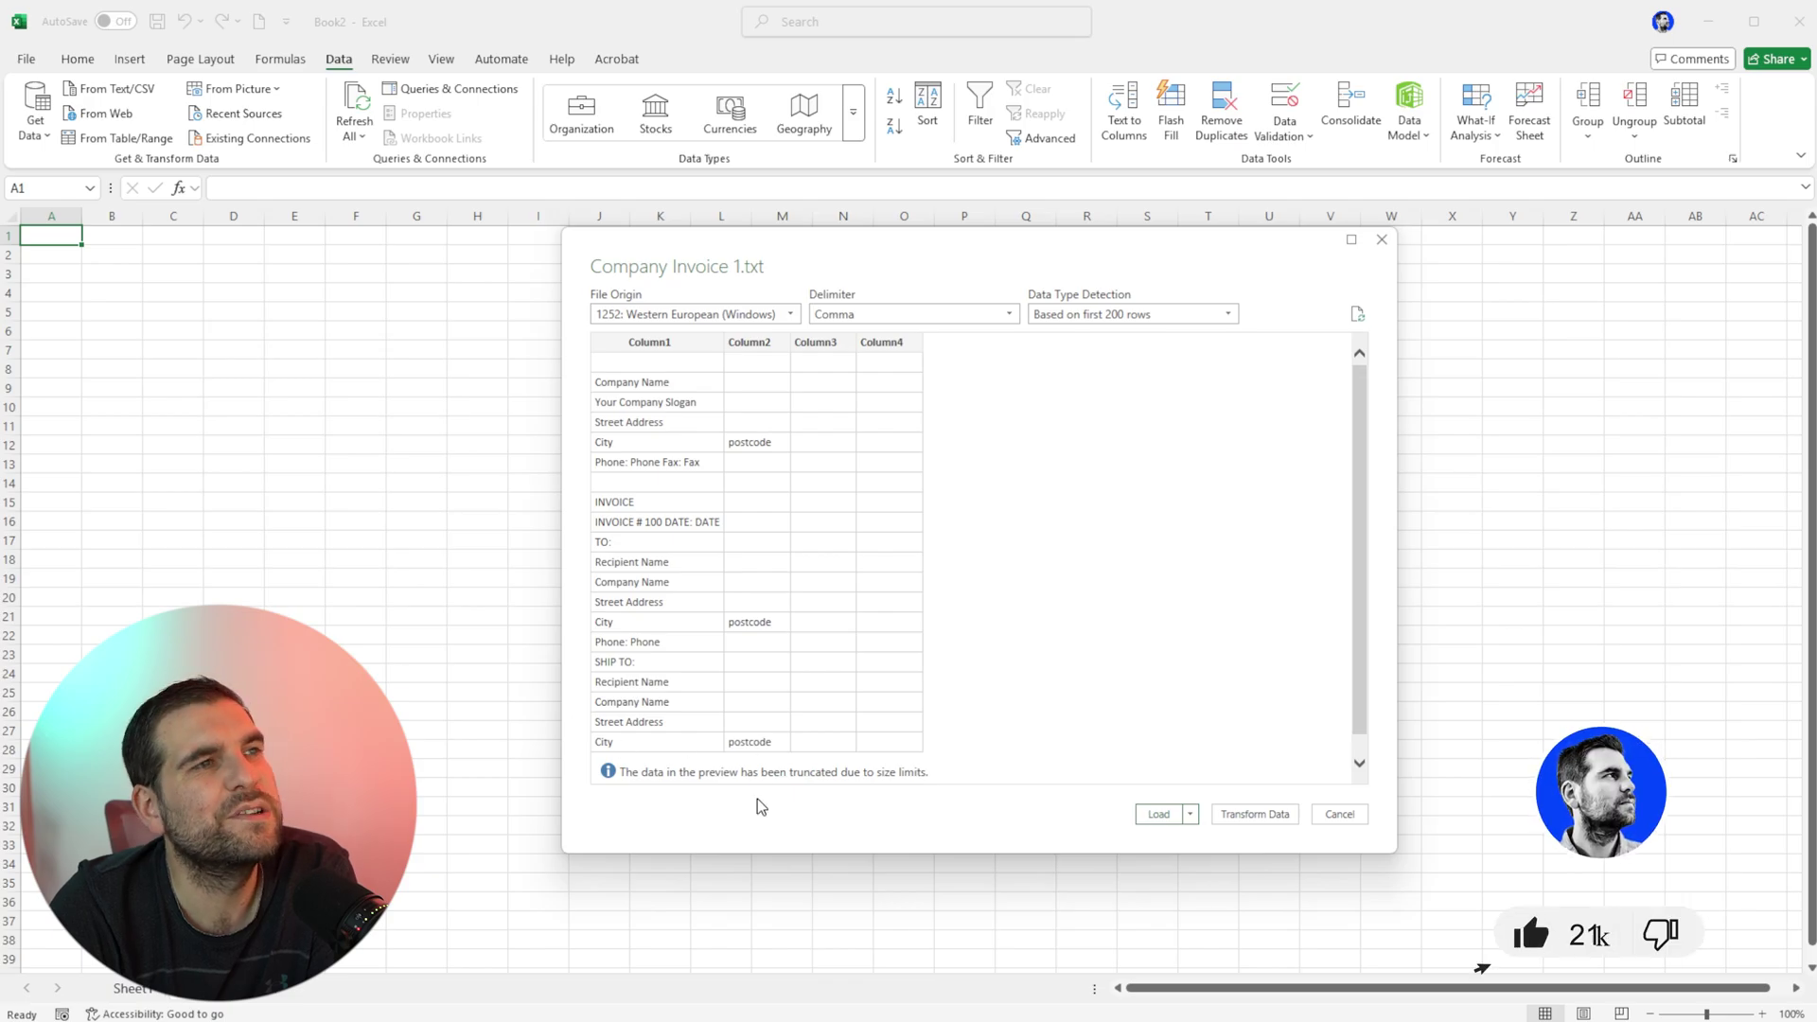
Load the imported invoice text onto a new sheet and close the Queries & Connections pane.
{"action": "left_click", "coordinate": [1160, 814]}
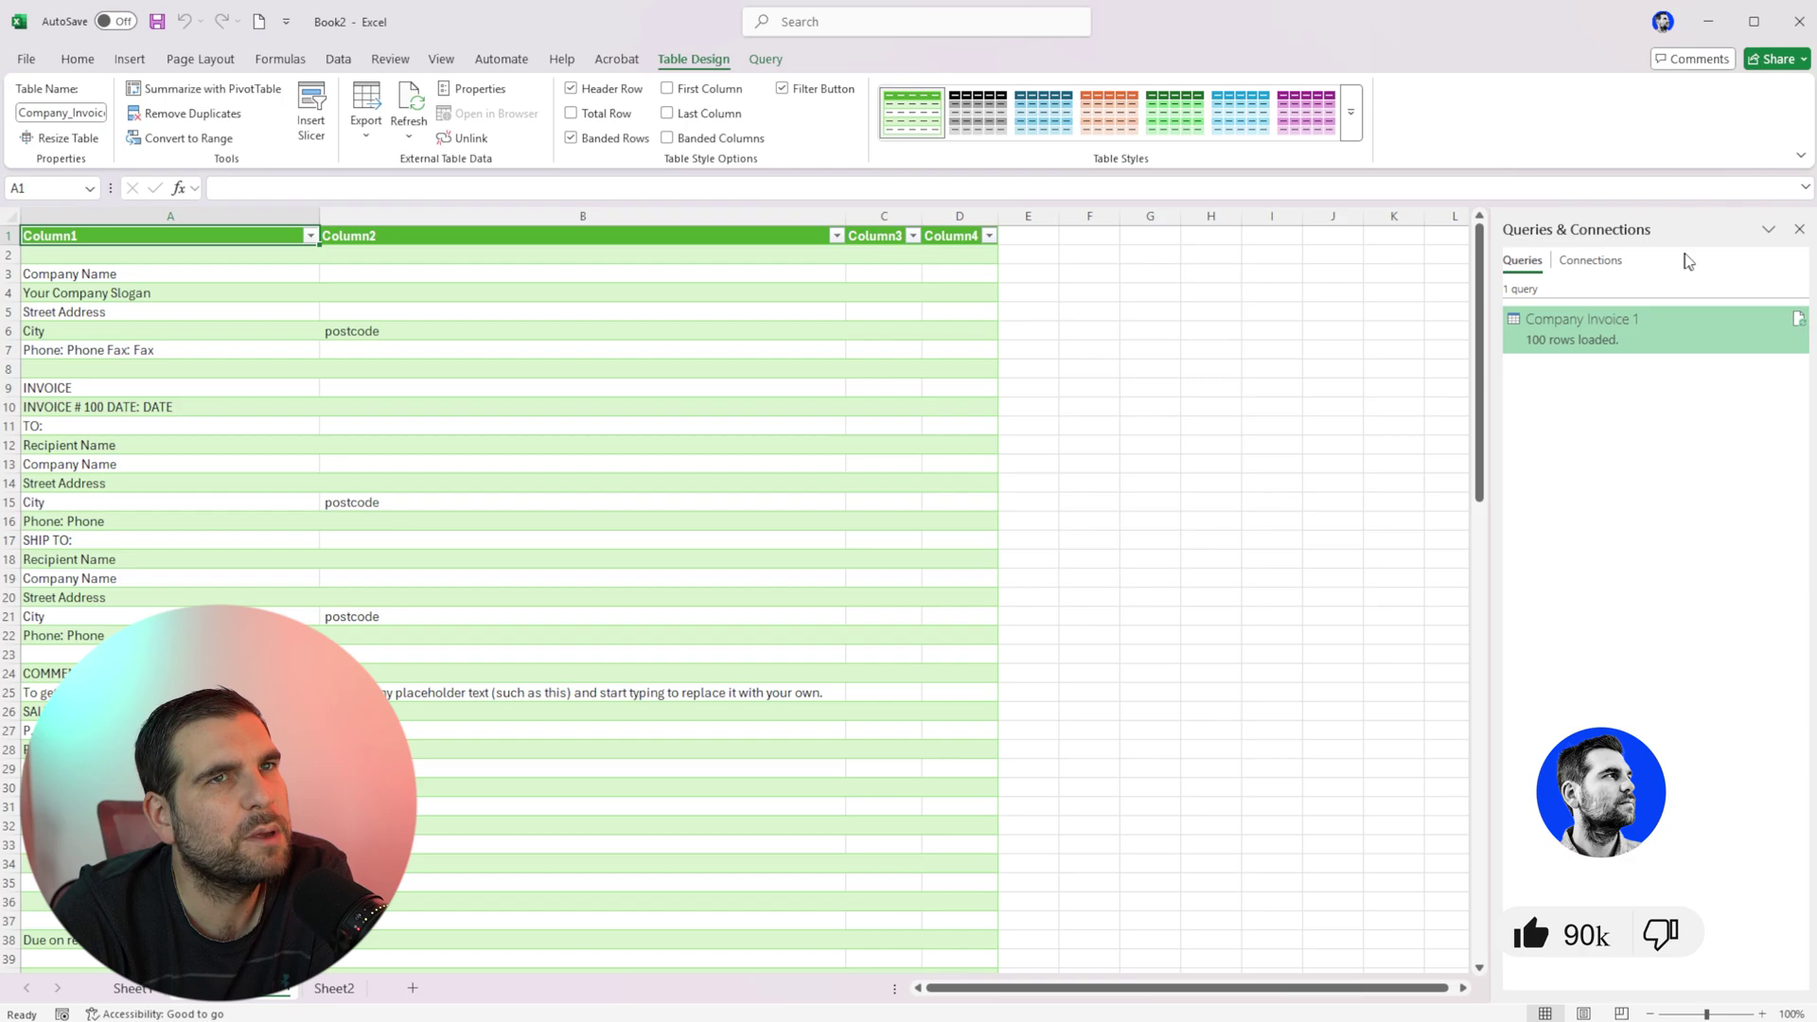
{"action": "left_click", "coordinate": [1801, 231]}
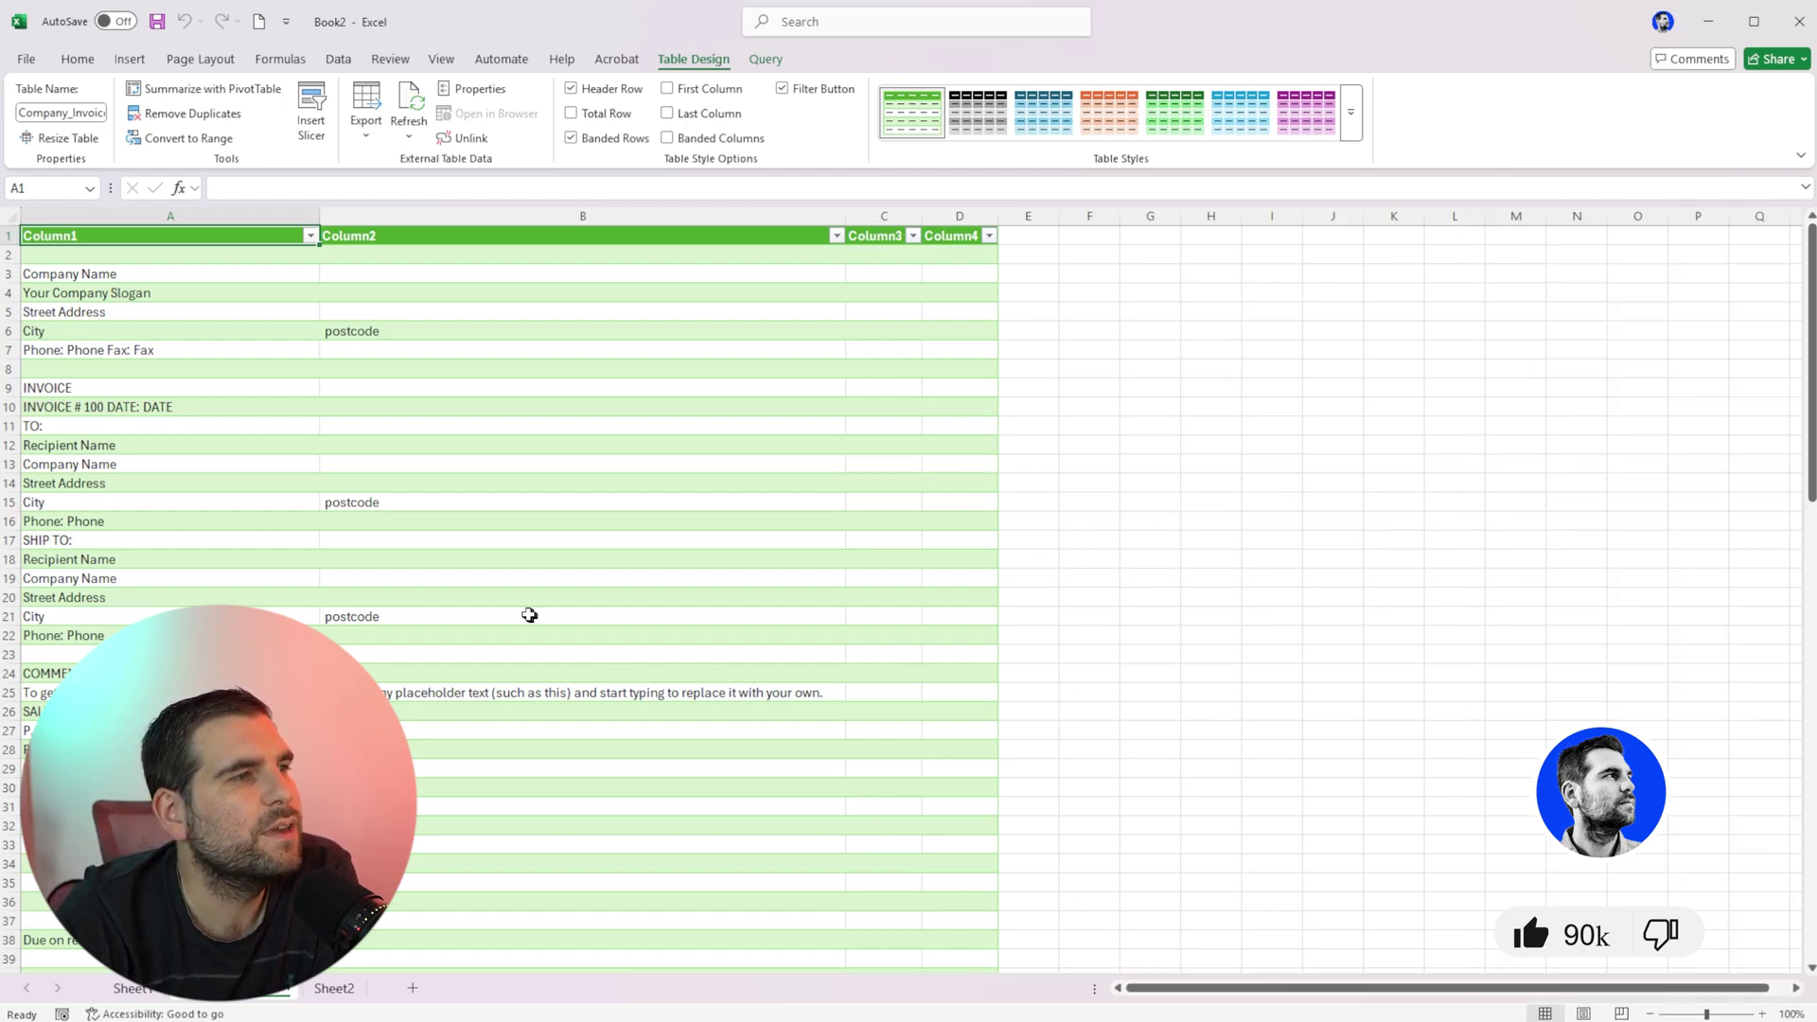
{"action": "scroll", "coordinate": [529, 615], "scroll_direction": "down", "scroll_amount": 15}
{"action": "scroll", "coordinate": [526, 616], "scroll_direction": "up", "scroll_amount": 13}
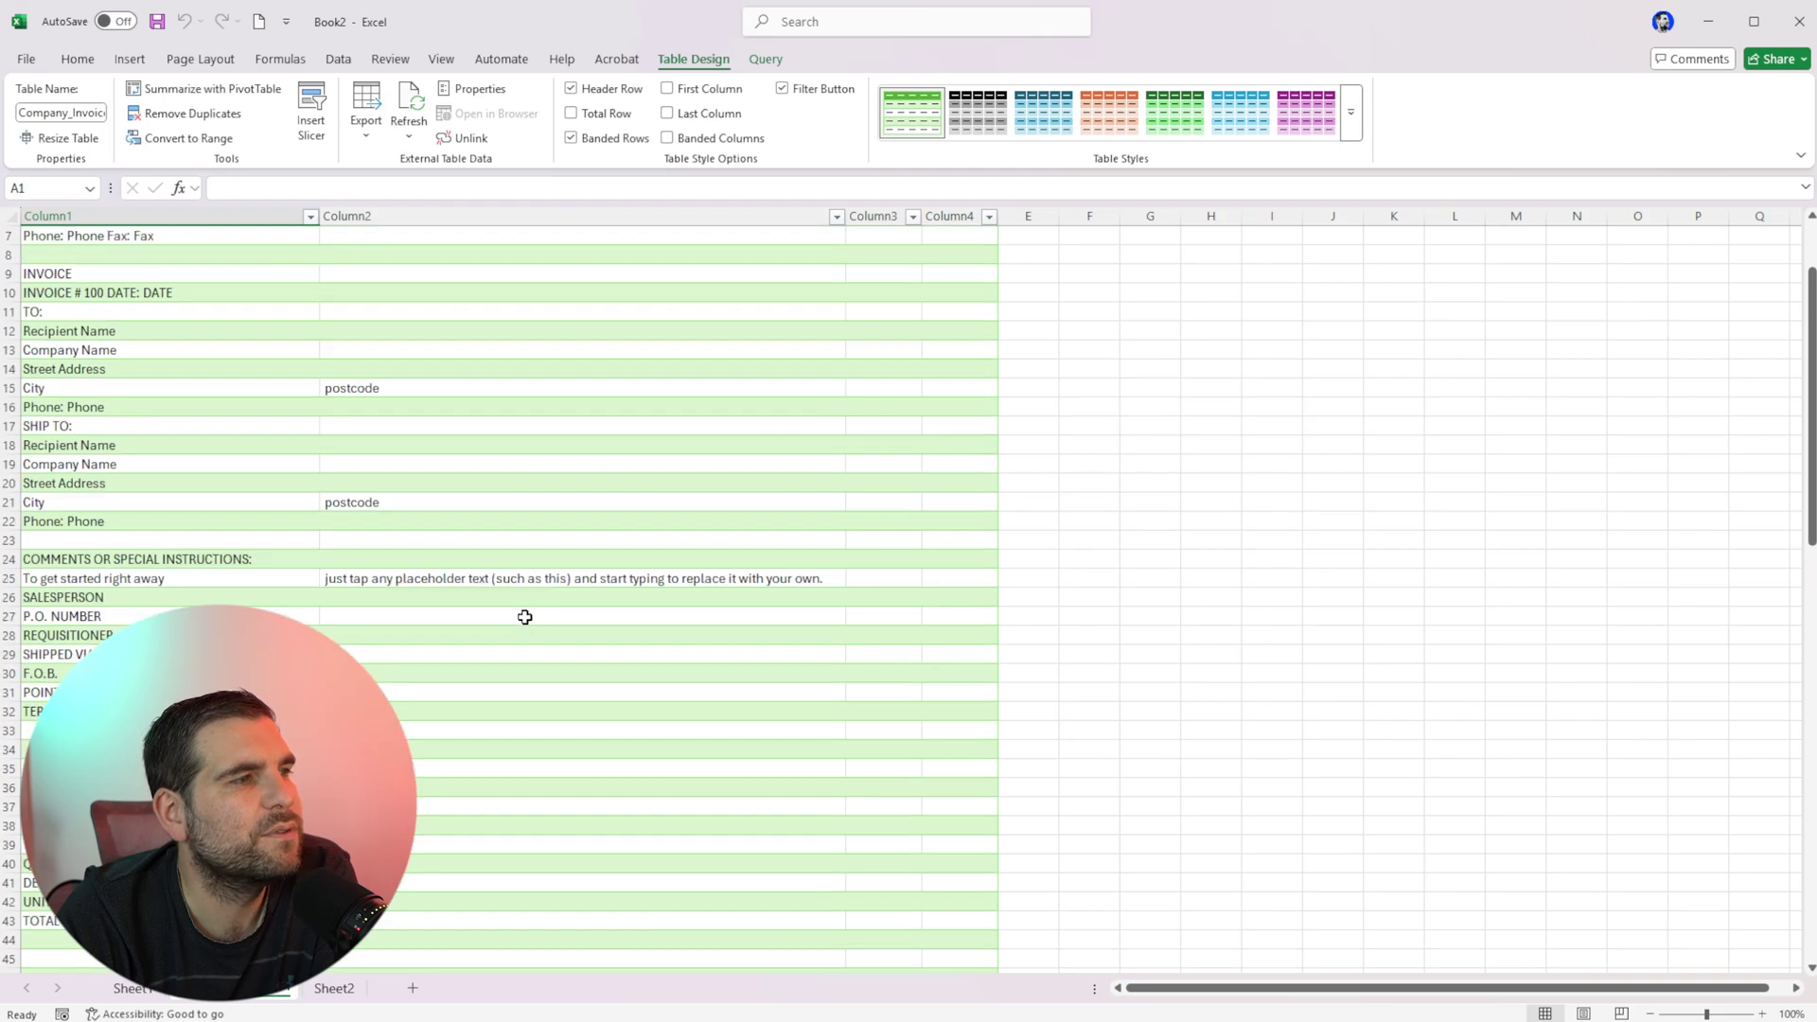
{"action": "scroll", "coordinate": [525, 617], "scroll_direction": "down", "scroll_amount": 9}
{"action": "left_click_drag", "start_coordinate": [122, 356], "coordinate": [141, 405]}
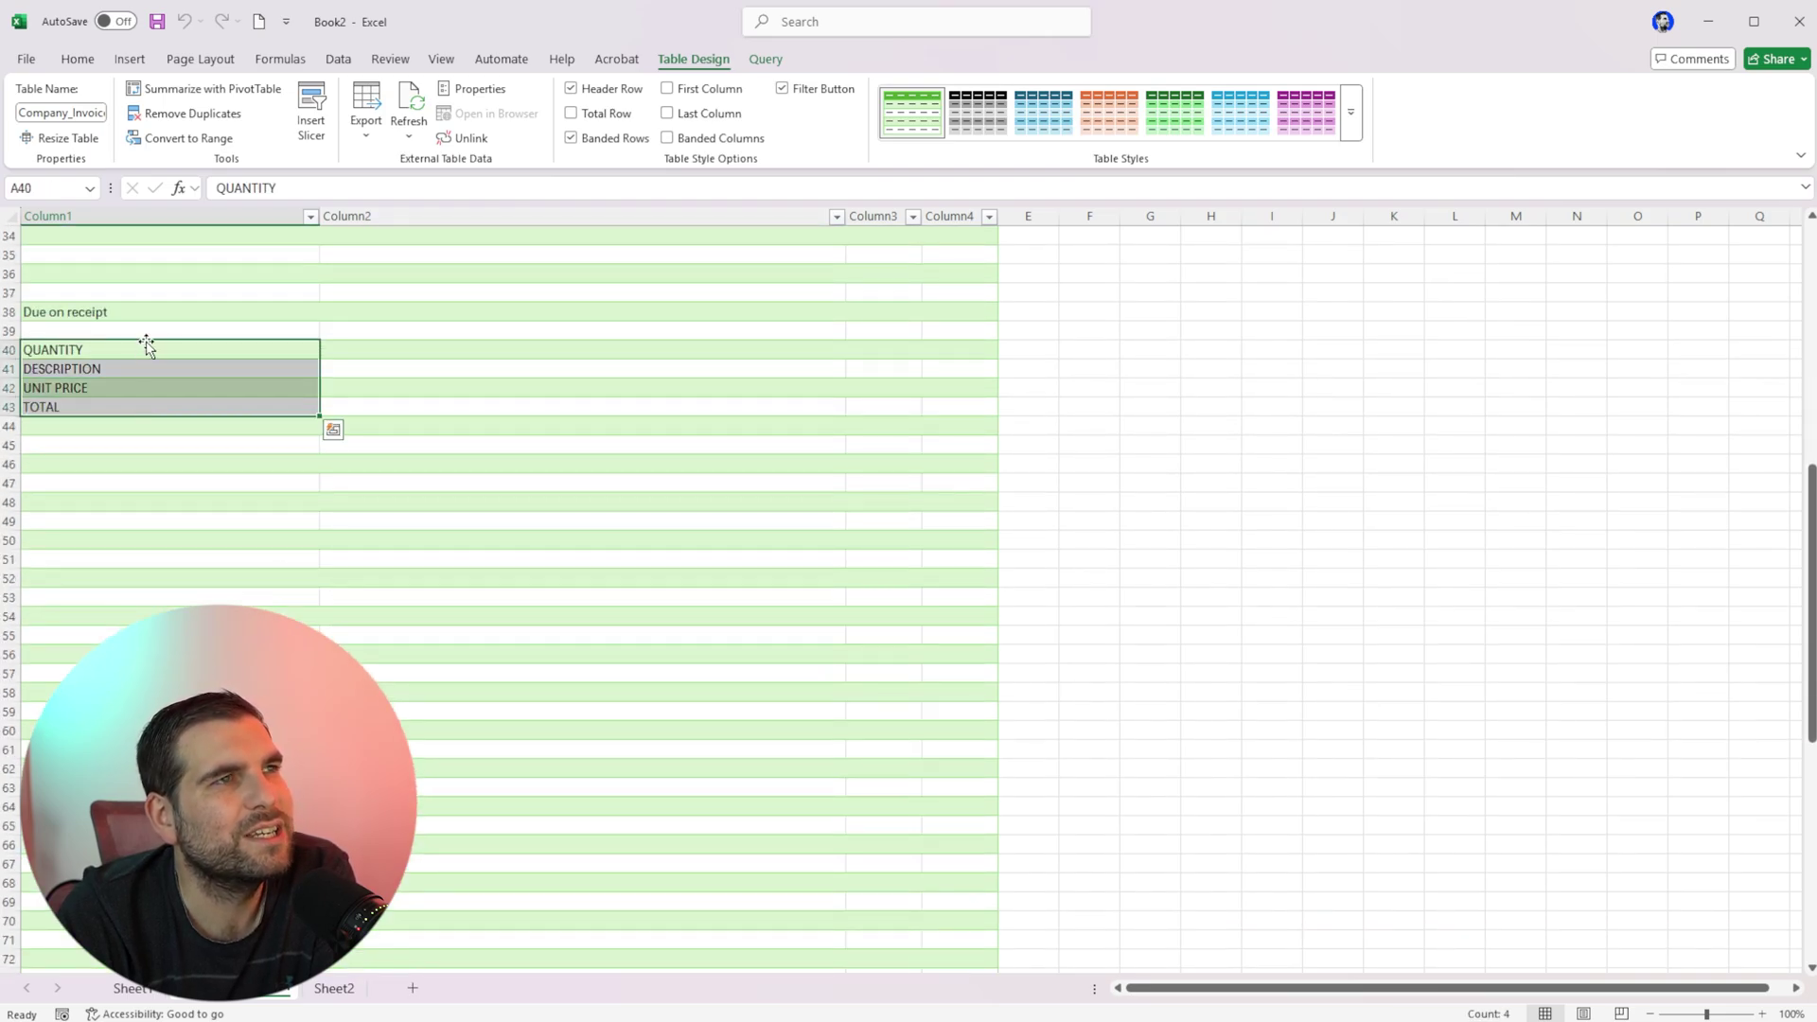
{"action": "scroll", "coordinate": [233, 464], "scroll_direction": "up", "scroll_amount": 11}
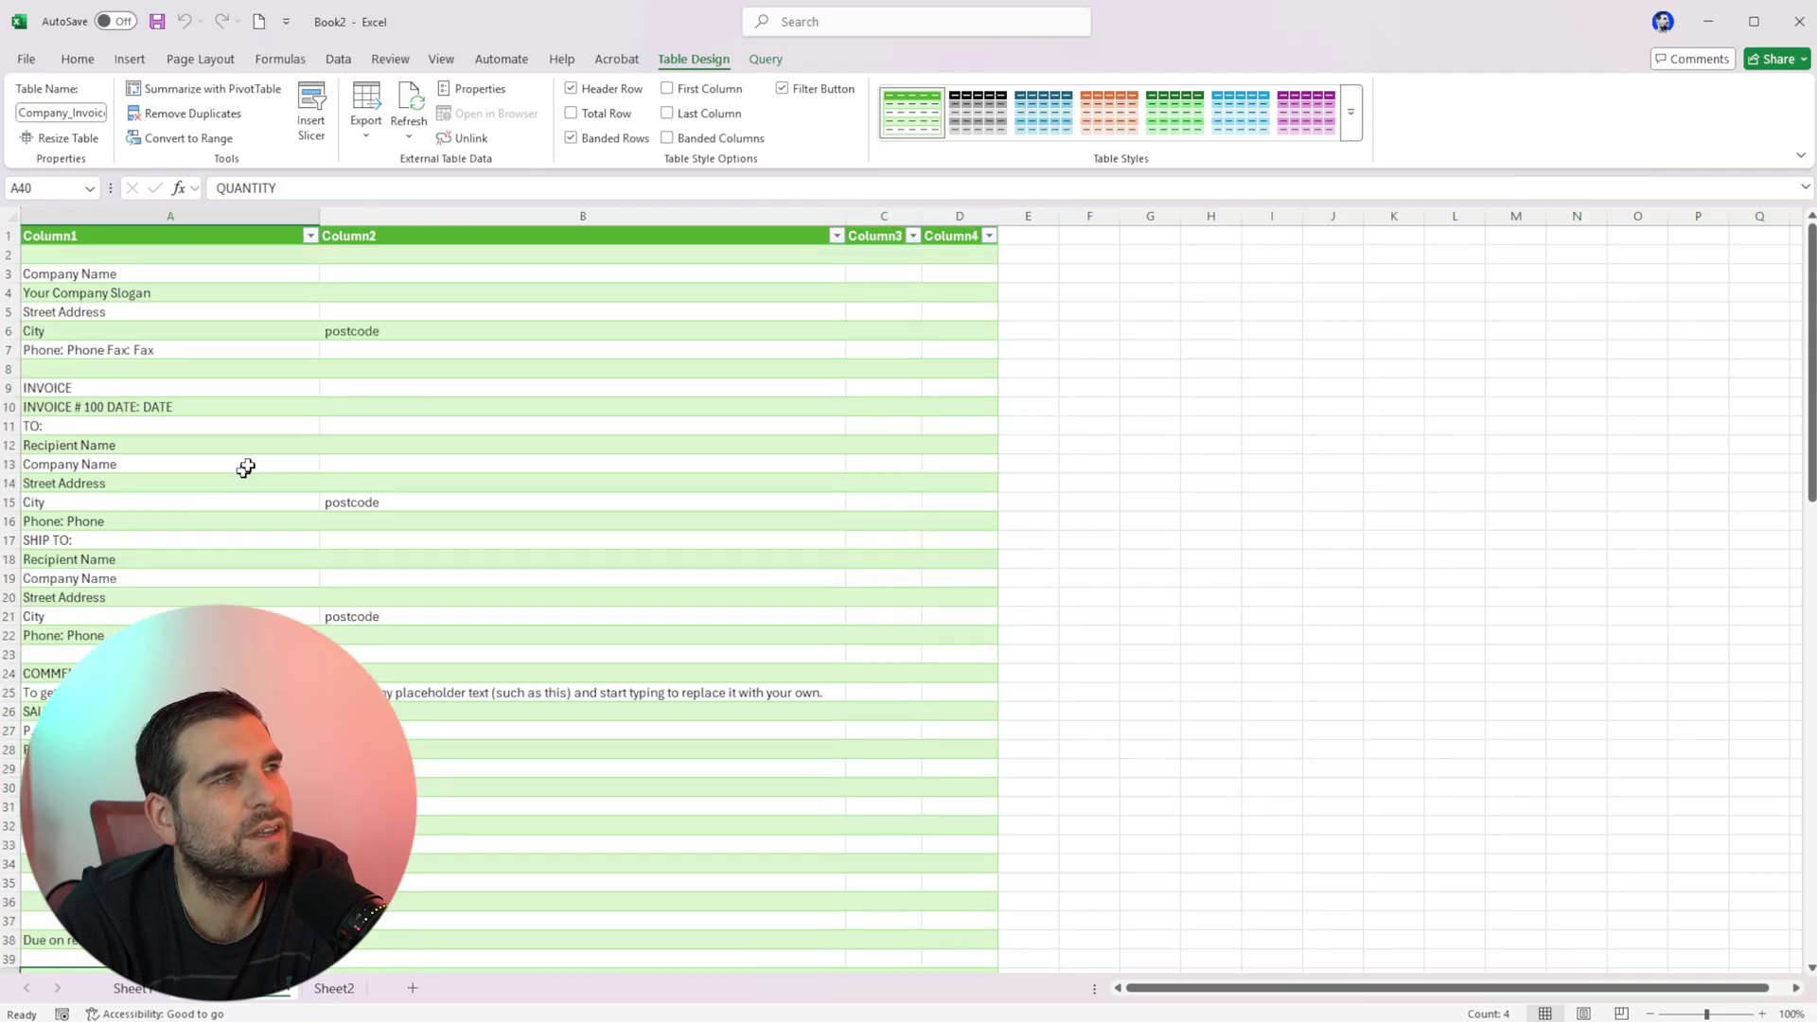
{"action": "scroll", "coordinate": [308, 401], "scroll_direction": "down", "scroll_amount": 7}
{"action": "scroll", "coordinate": [422, 316], "scroll_direction": "up", "scroll_amount": 7}
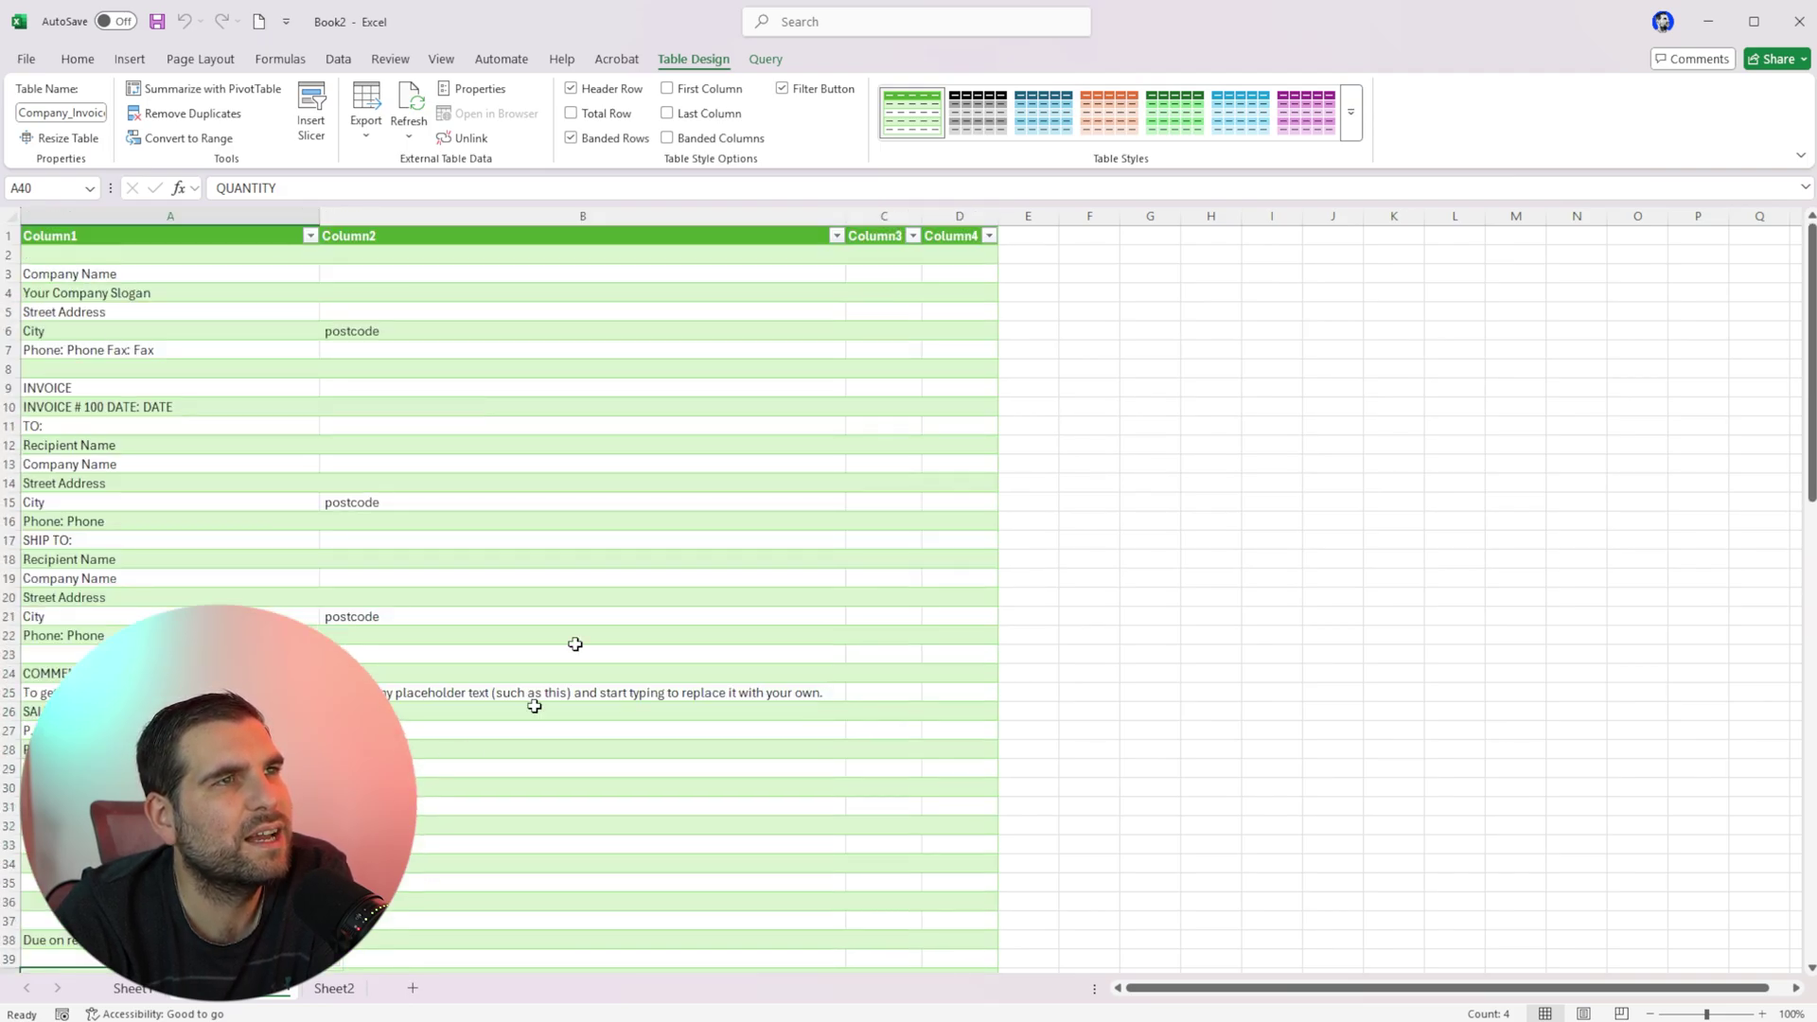
{"action": "scroll", "coordinate": [325, 600], "scroll_direction": "down", "scroll_amount": 20}
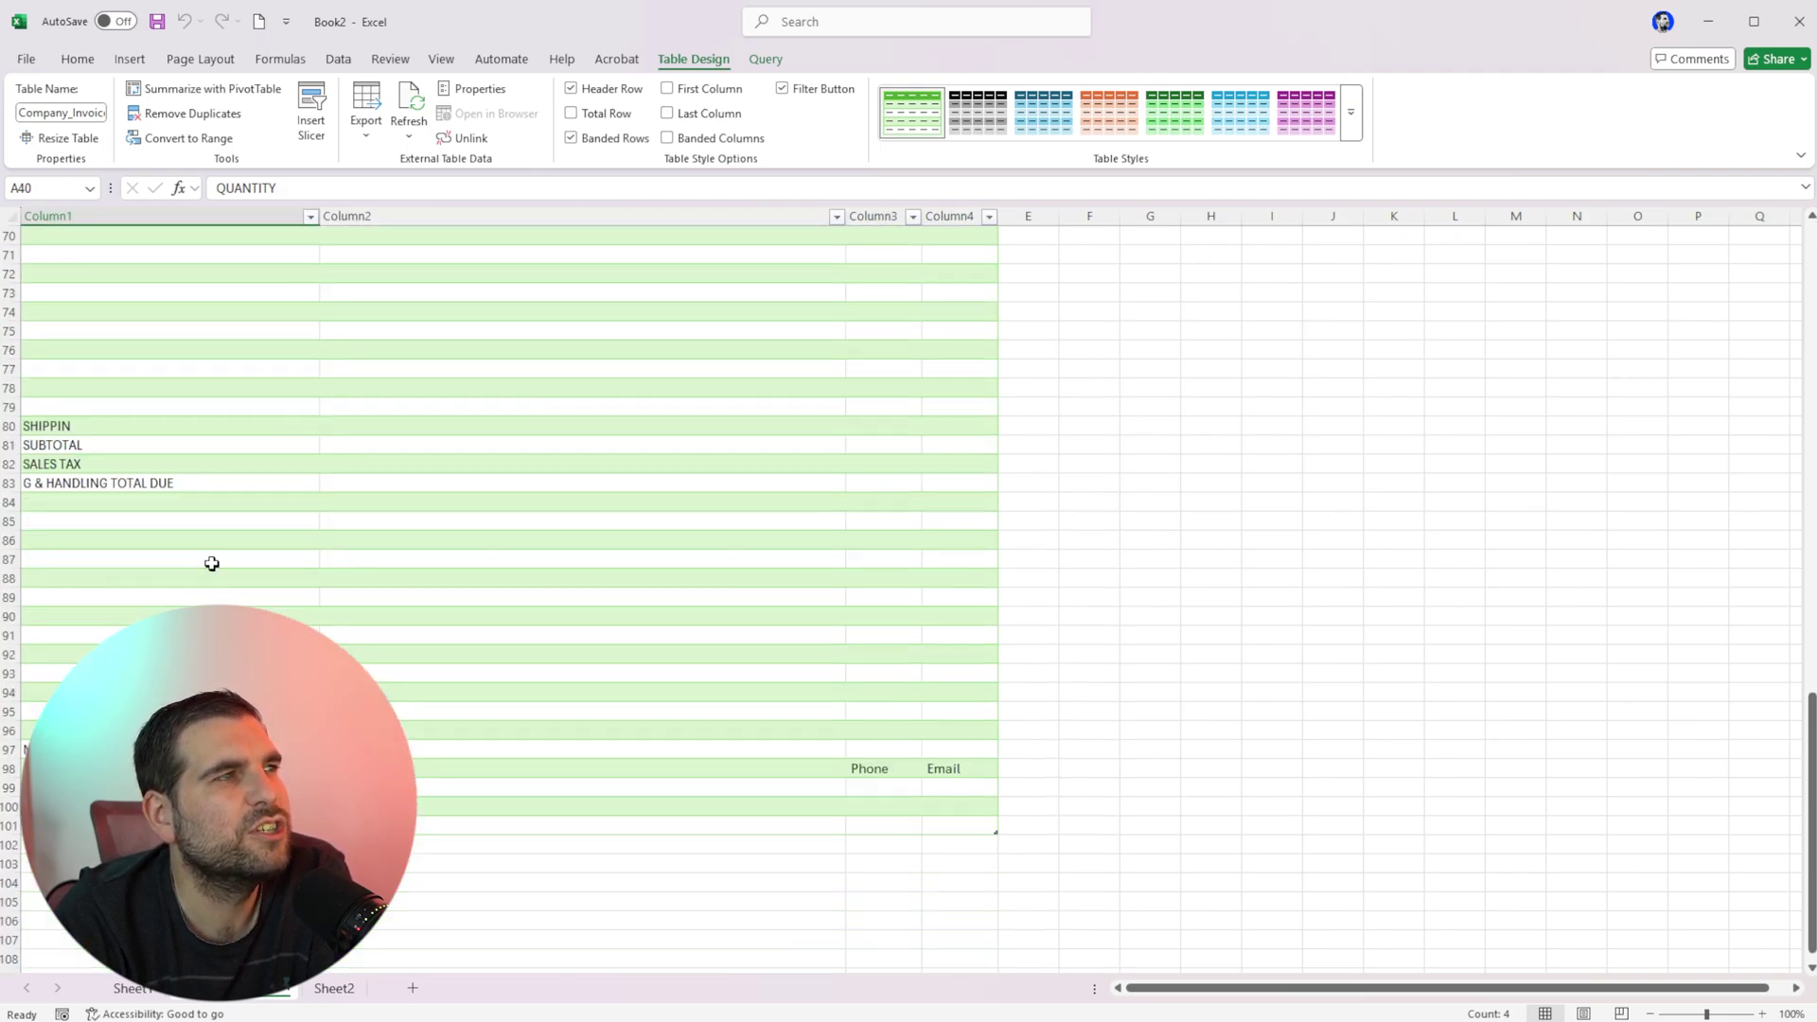
Select the totals labels in A80:A83, then the QUANTITY to TOTAL labels in A40:A43.
{"action": "left_click_drag", "start_coordinate": [120, 426], "coordinate": [114, 484]}
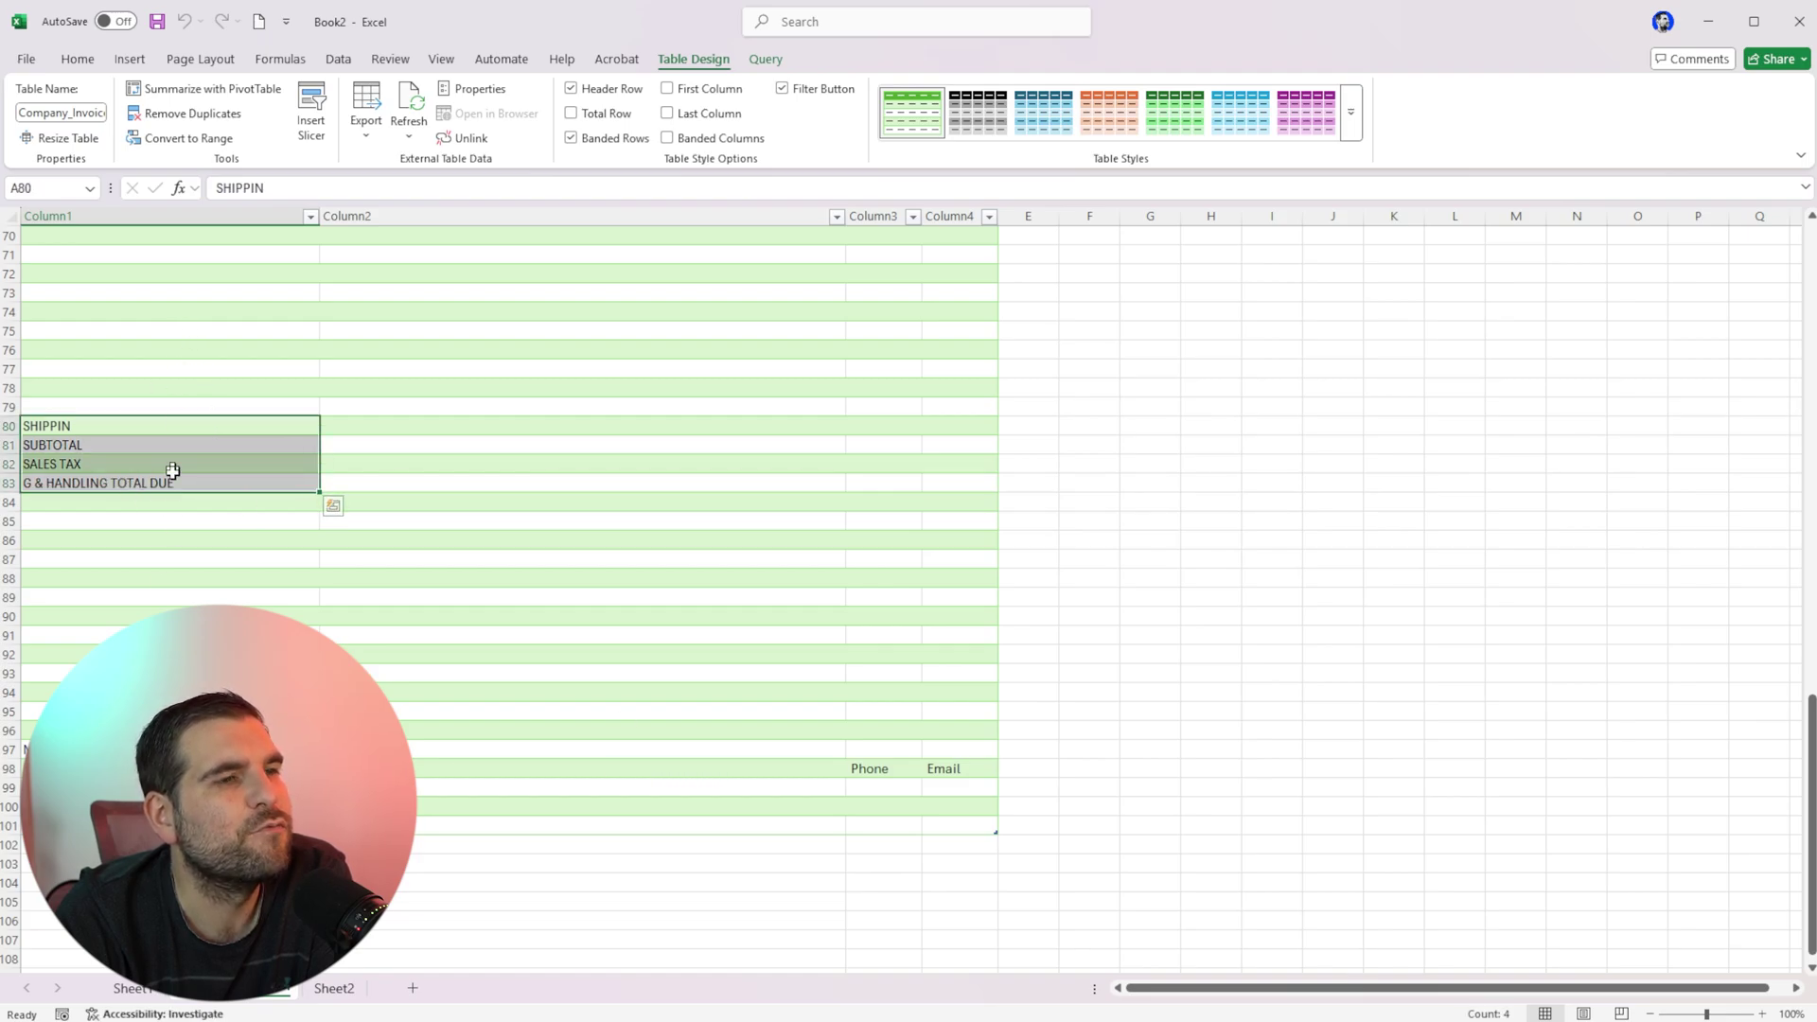
{"action": "scroll", "coordinate": [421, 566], "scroll_direction": "up", "scroll_amount": 9}
{"action": "scroll", "coordinate": [422, 566], "scroll_direction": "up", "scroll_amount": 8}
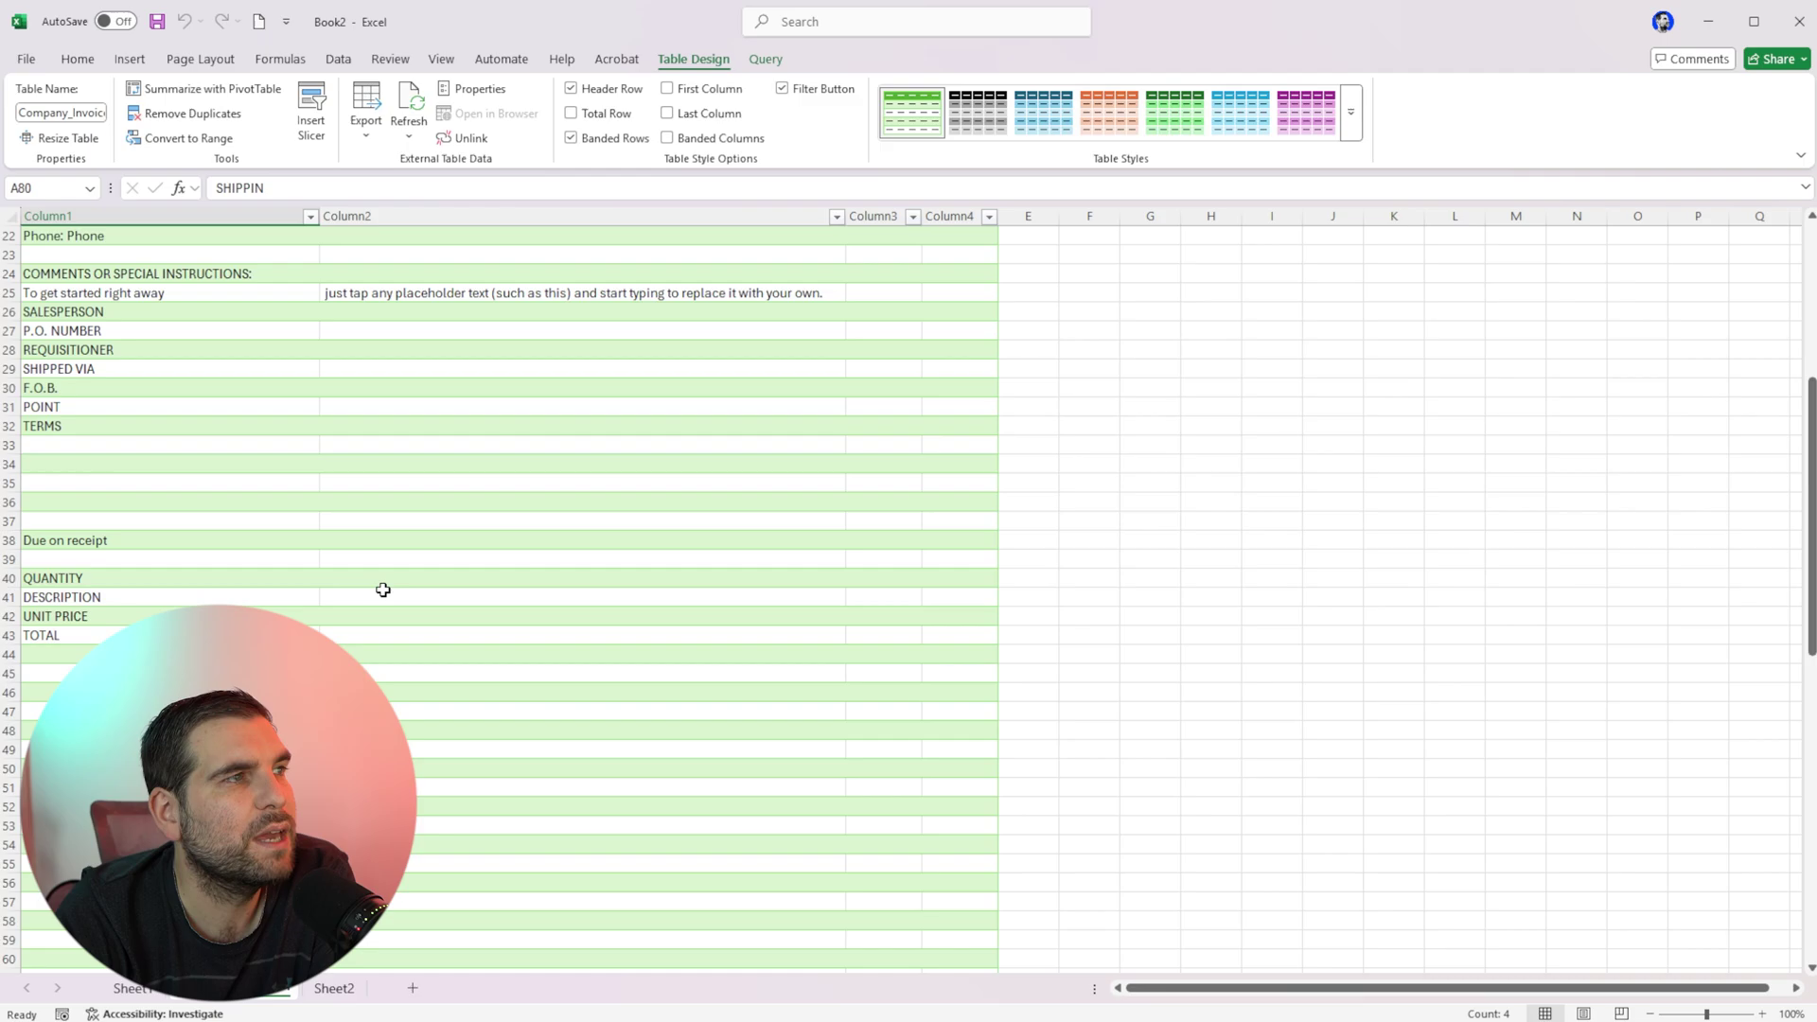
{"action": "left_click_drag", "start_coordinate": [91, 635], "coordinate": [92, 692]}
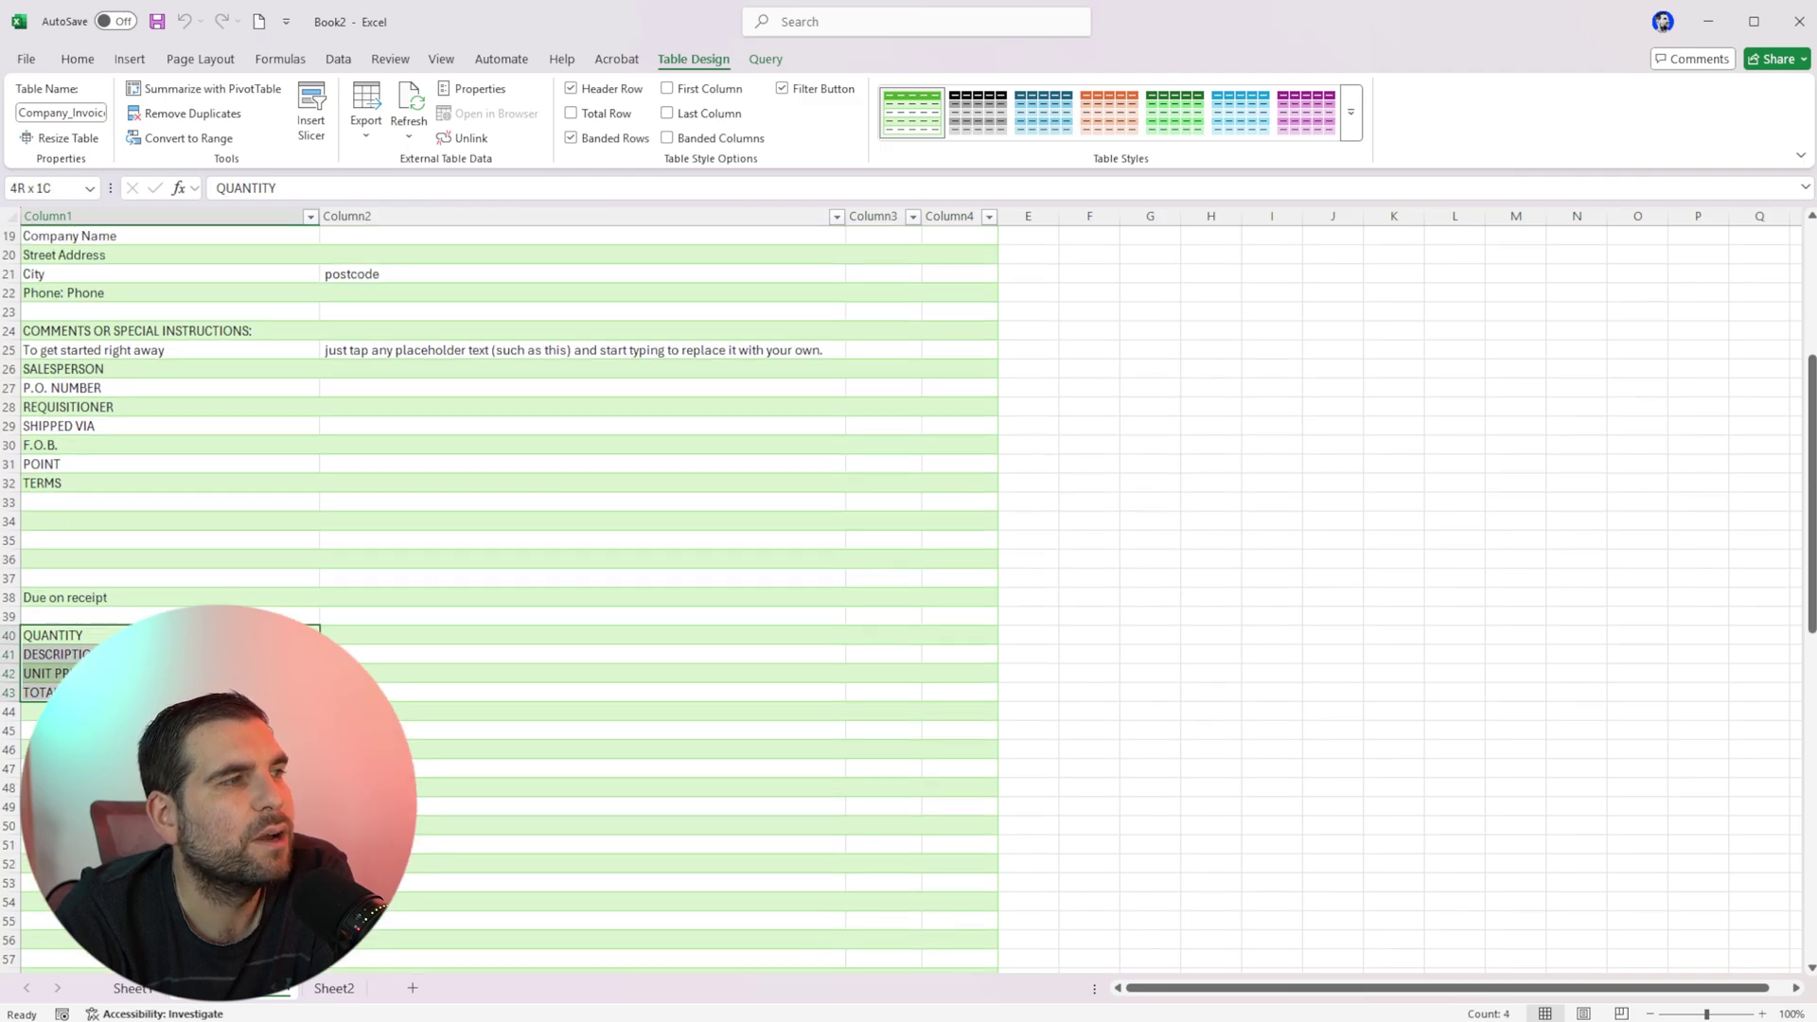